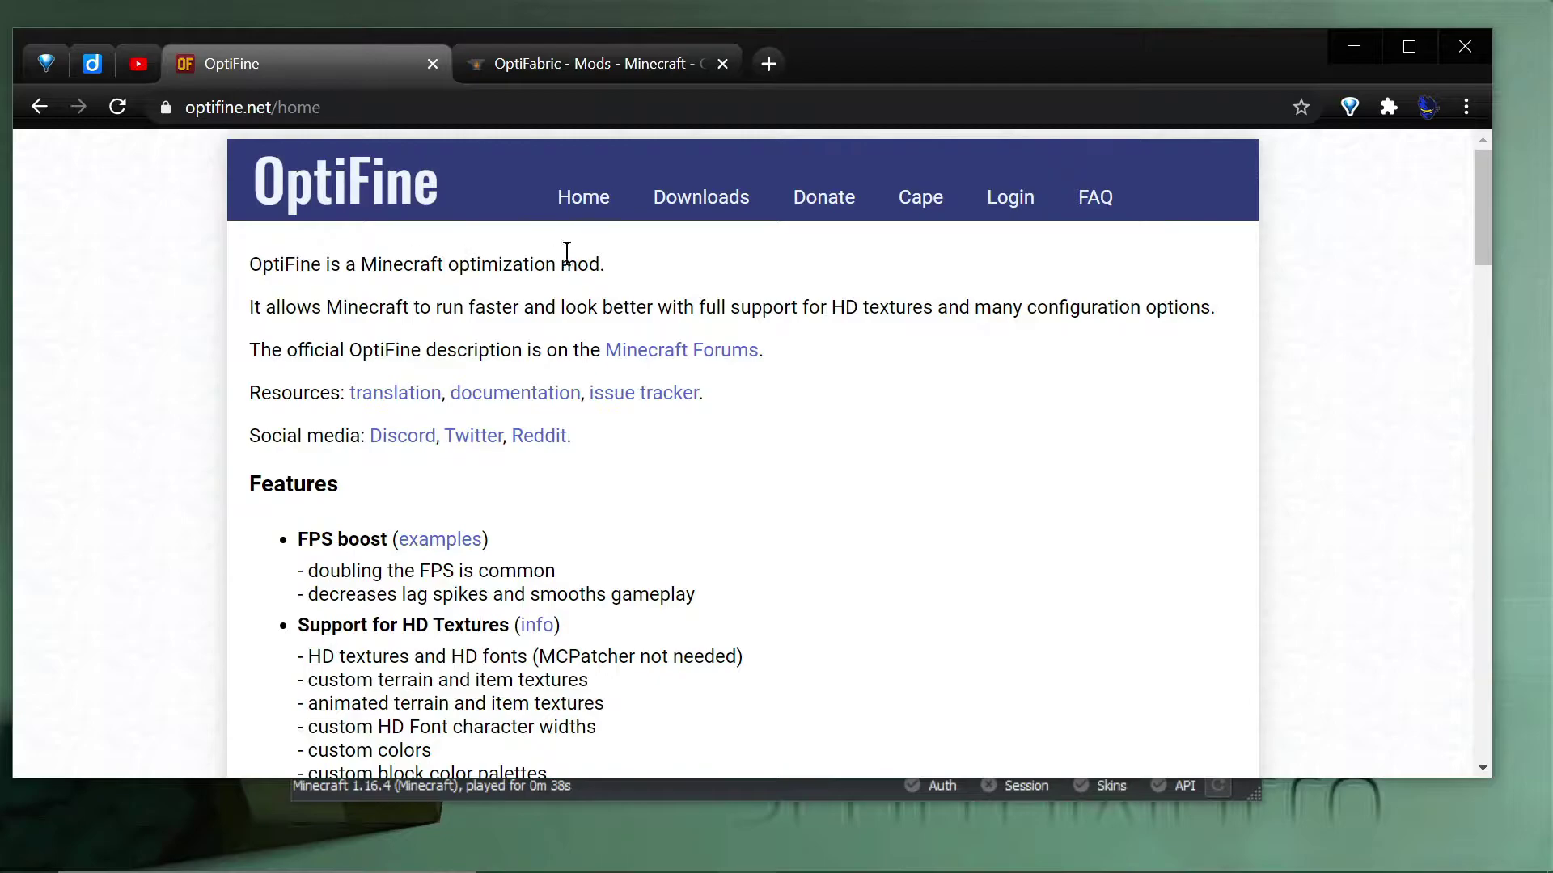
# - Open the OptiFine downloads page, show all versions, and look through the releases and preview versions offered for each Minecraft version
pyautogui.click(695, 215)
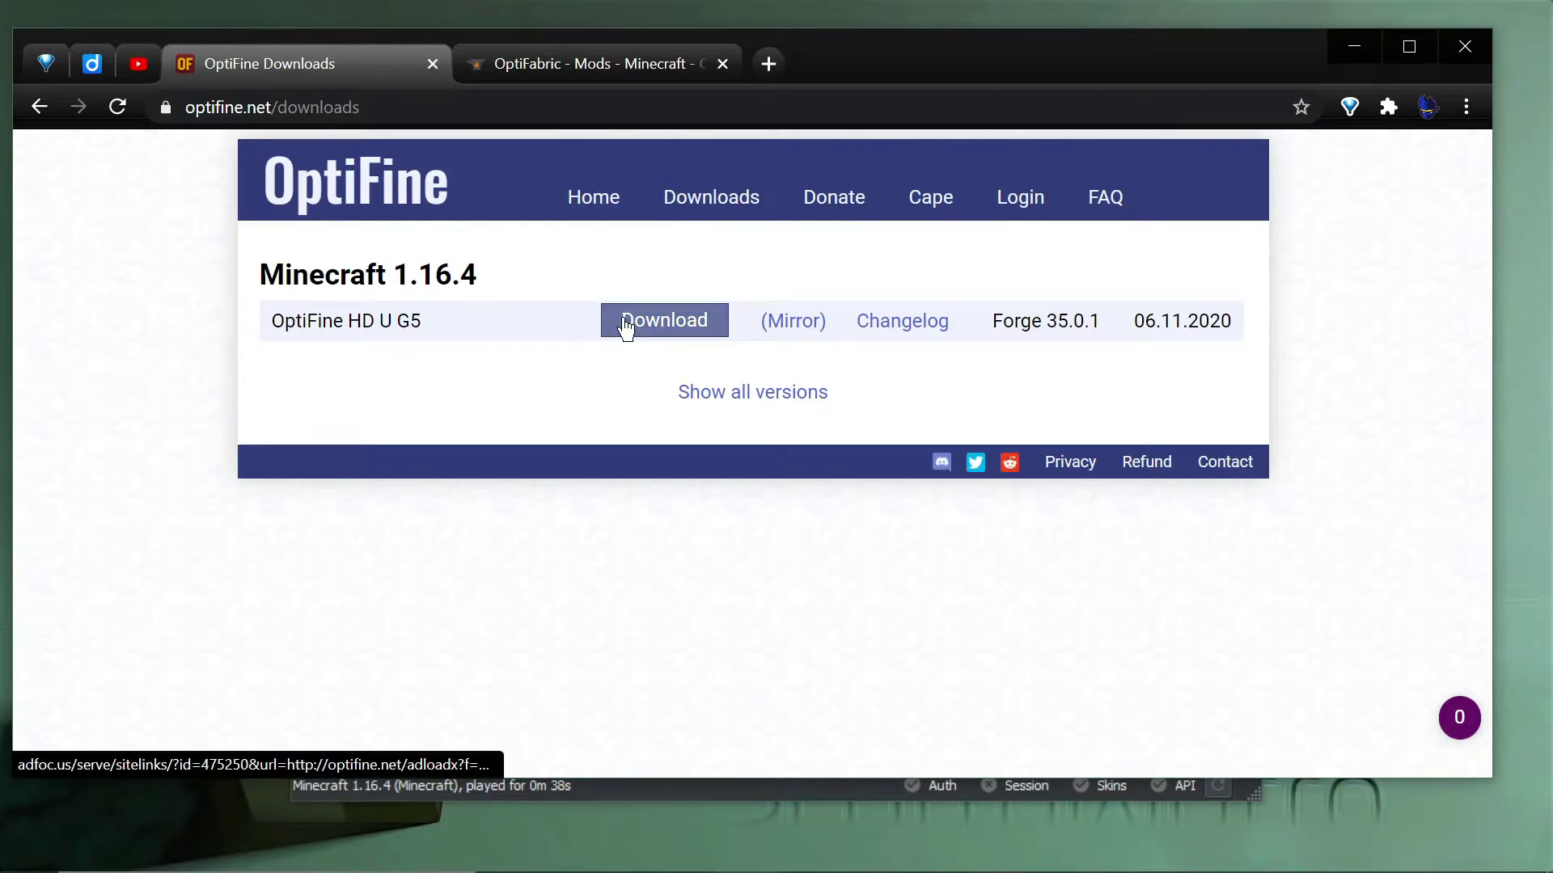
pyautogui.click(710, 395)
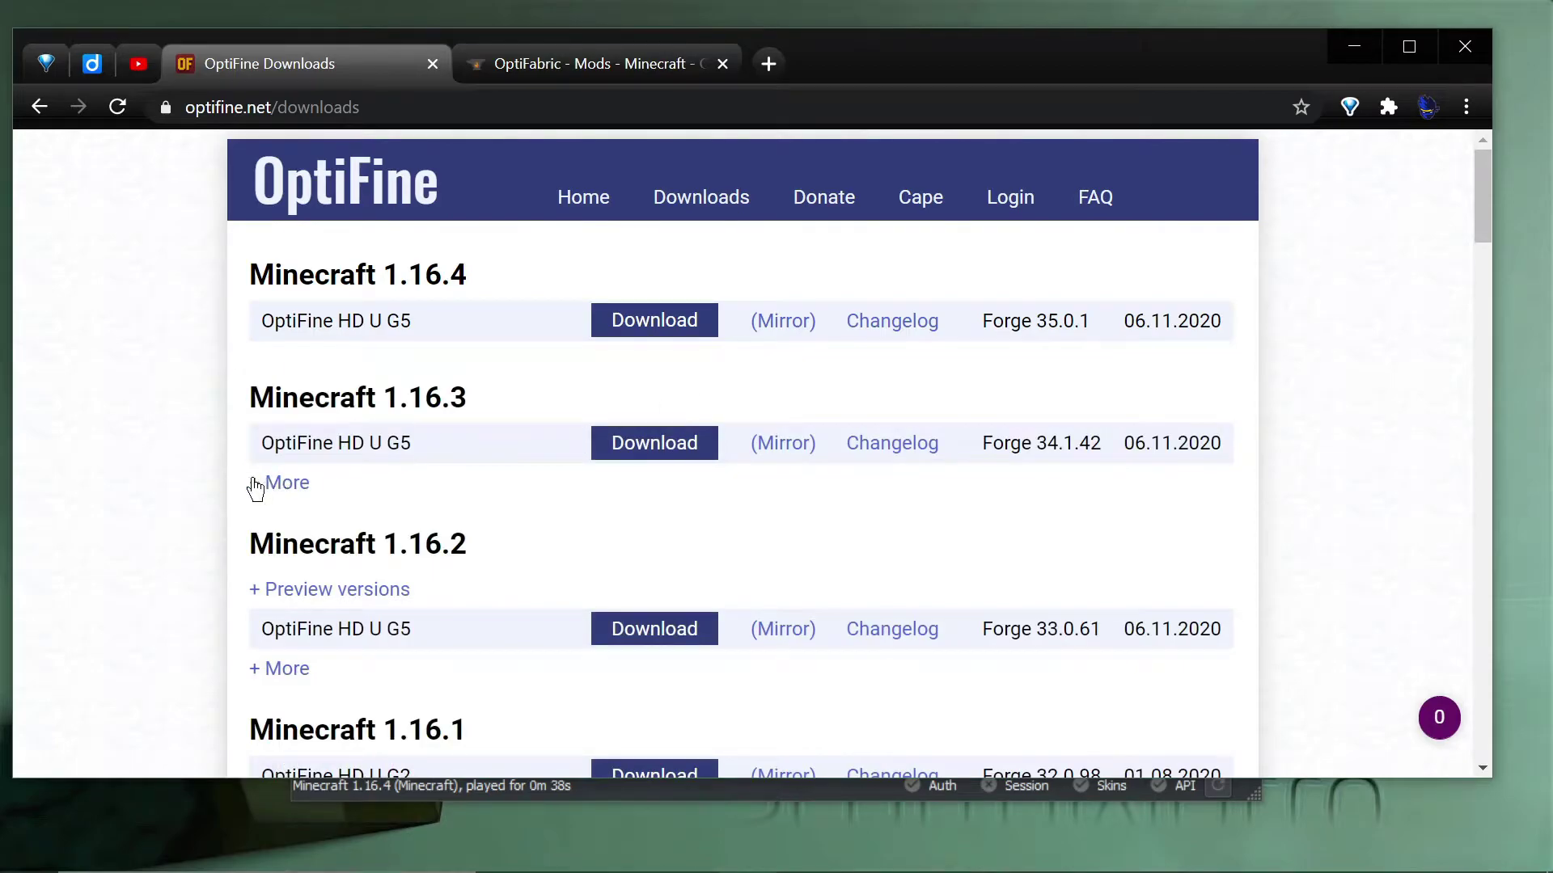
pyautogui.scroll(-2, 199, 578)
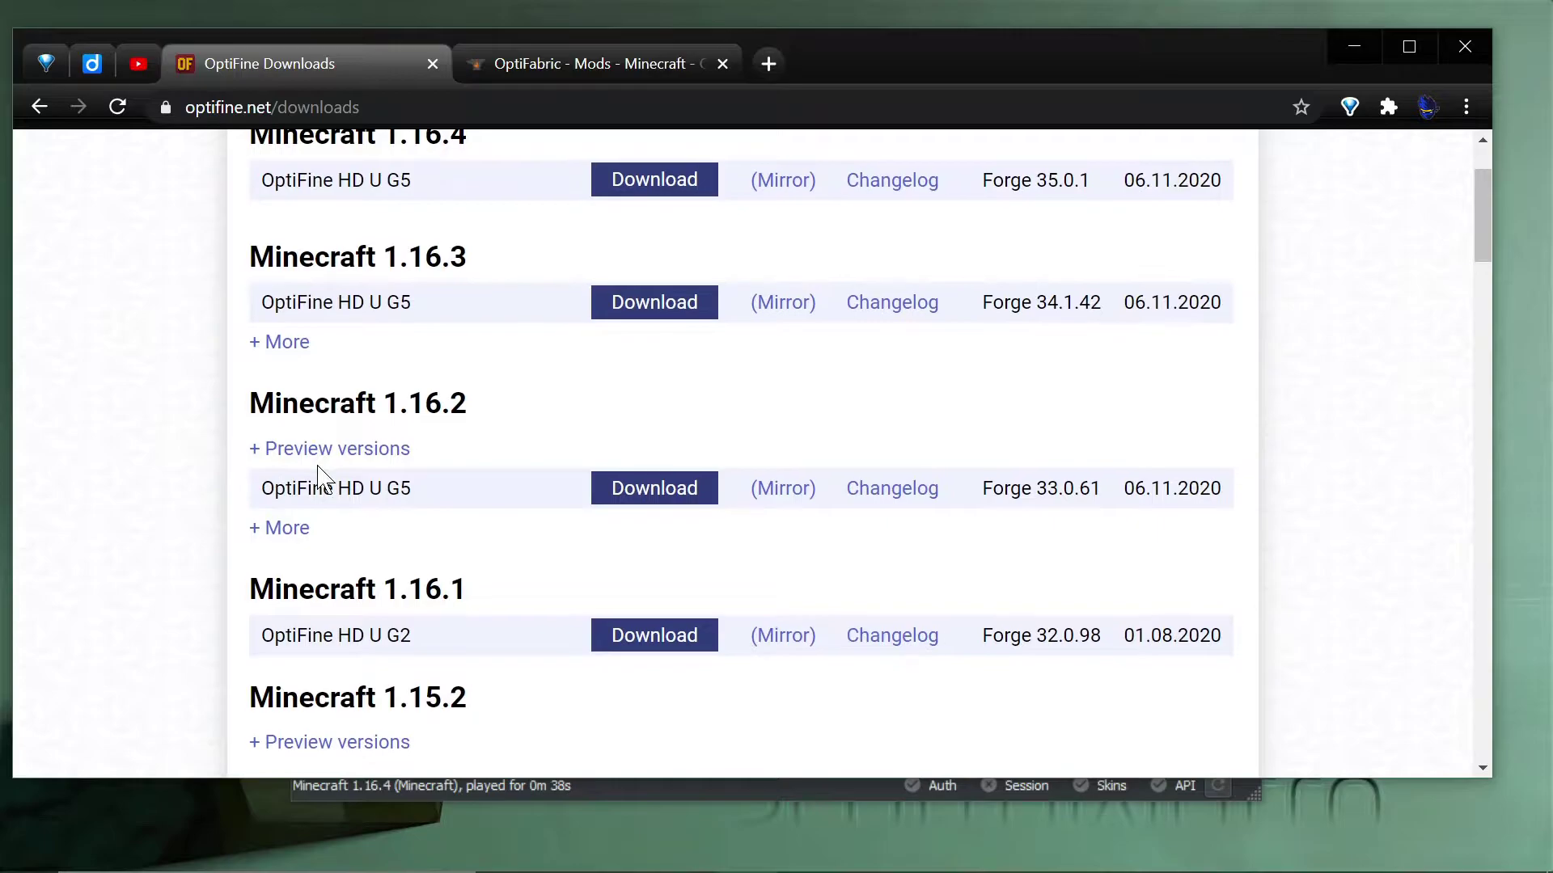
pyautogui.click(323, 458)
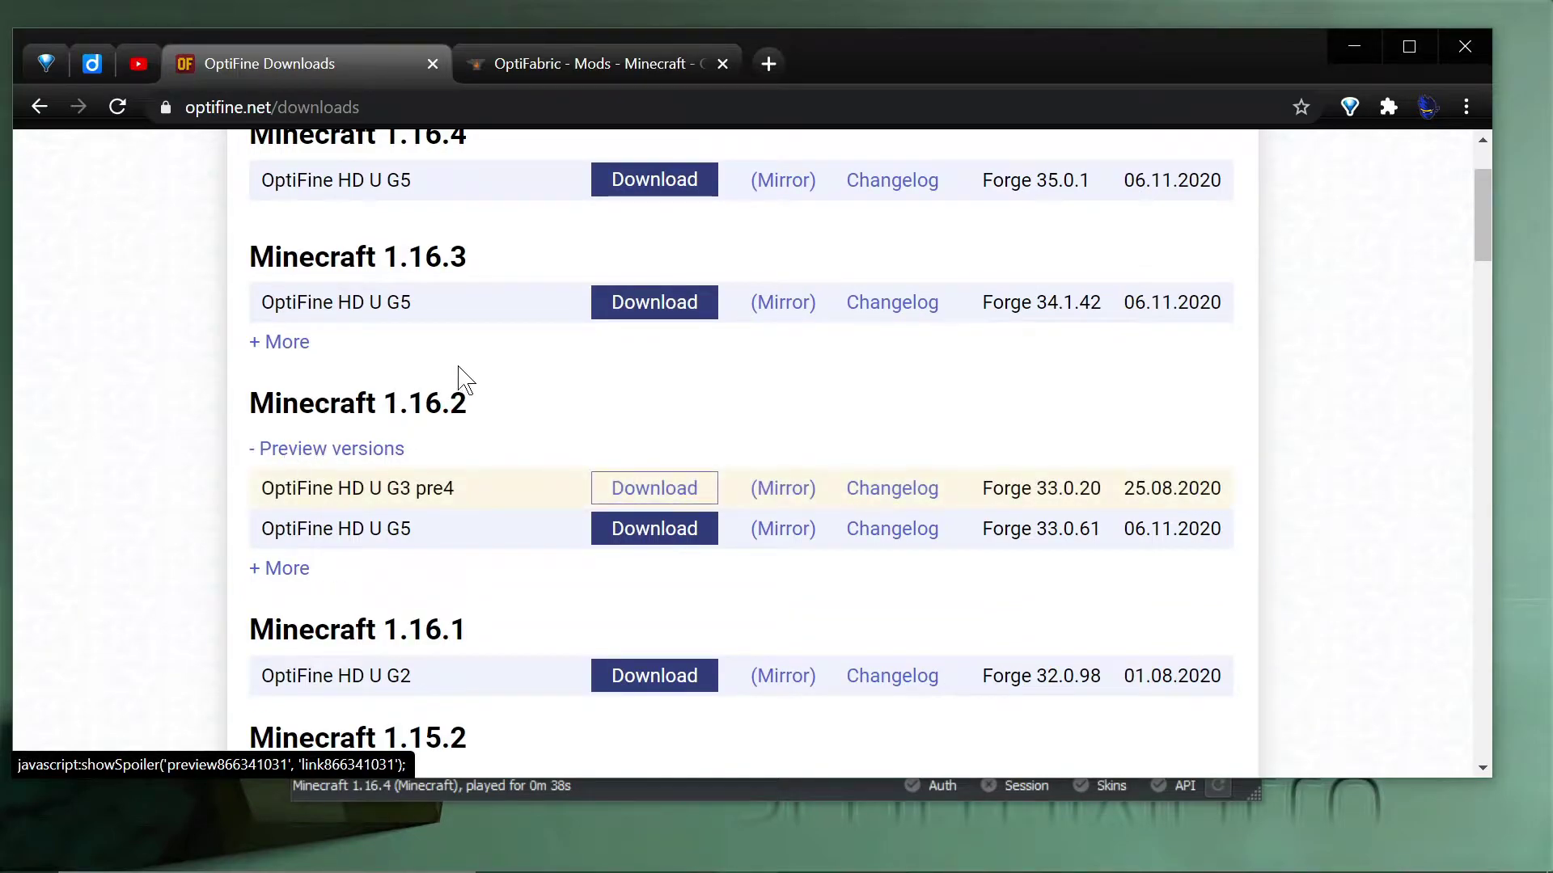
pyautogui.click(339, 449)
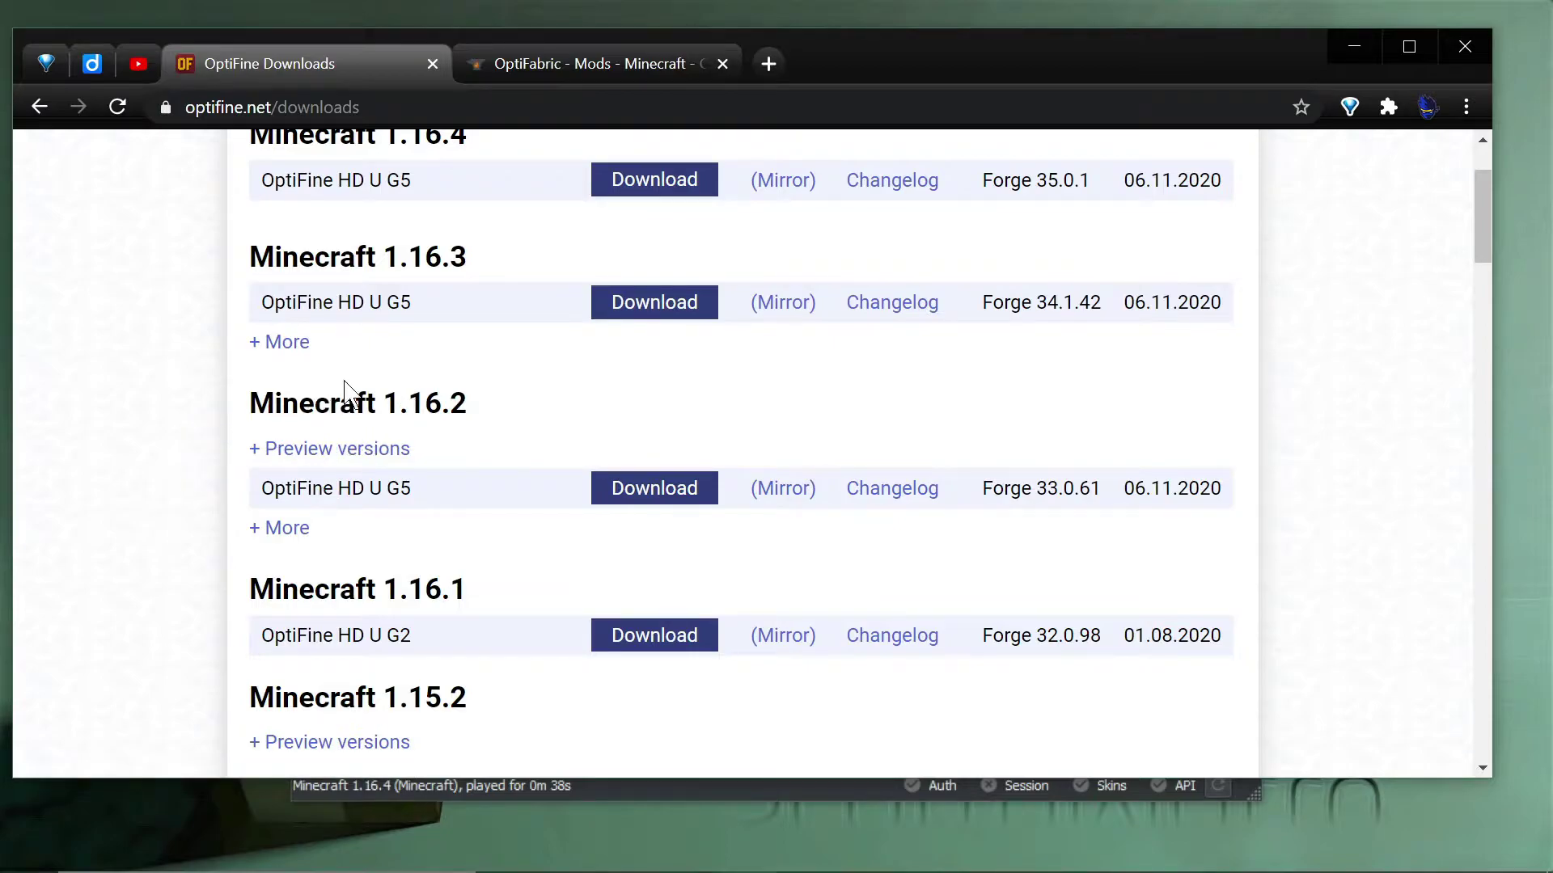
pyautogui.scroll(-3, 208, 599)
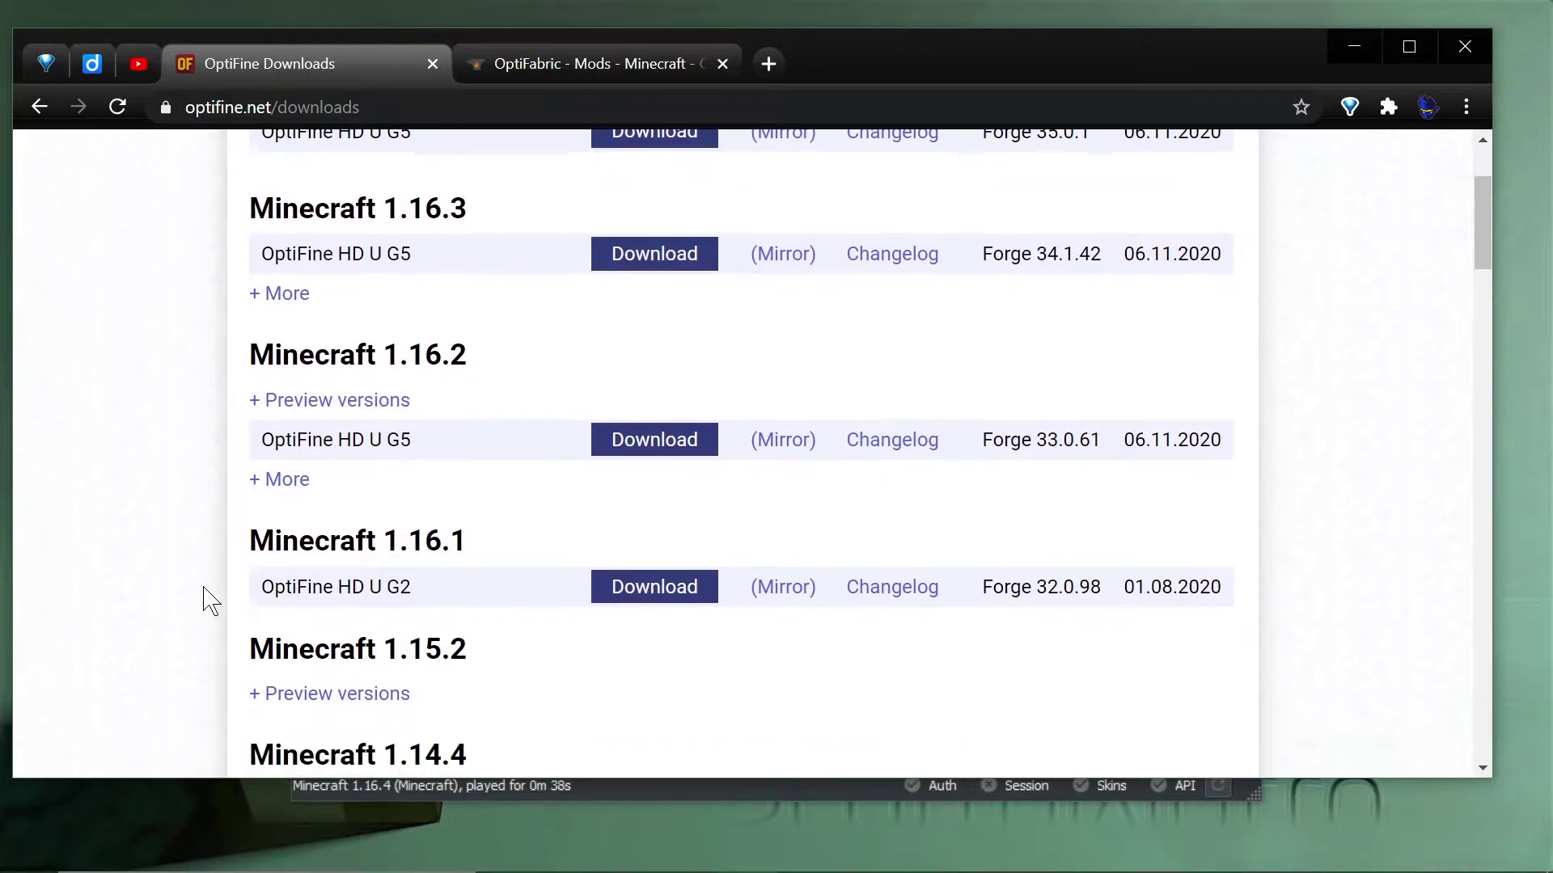
pyautogui.scroll(-4, 259, 532)
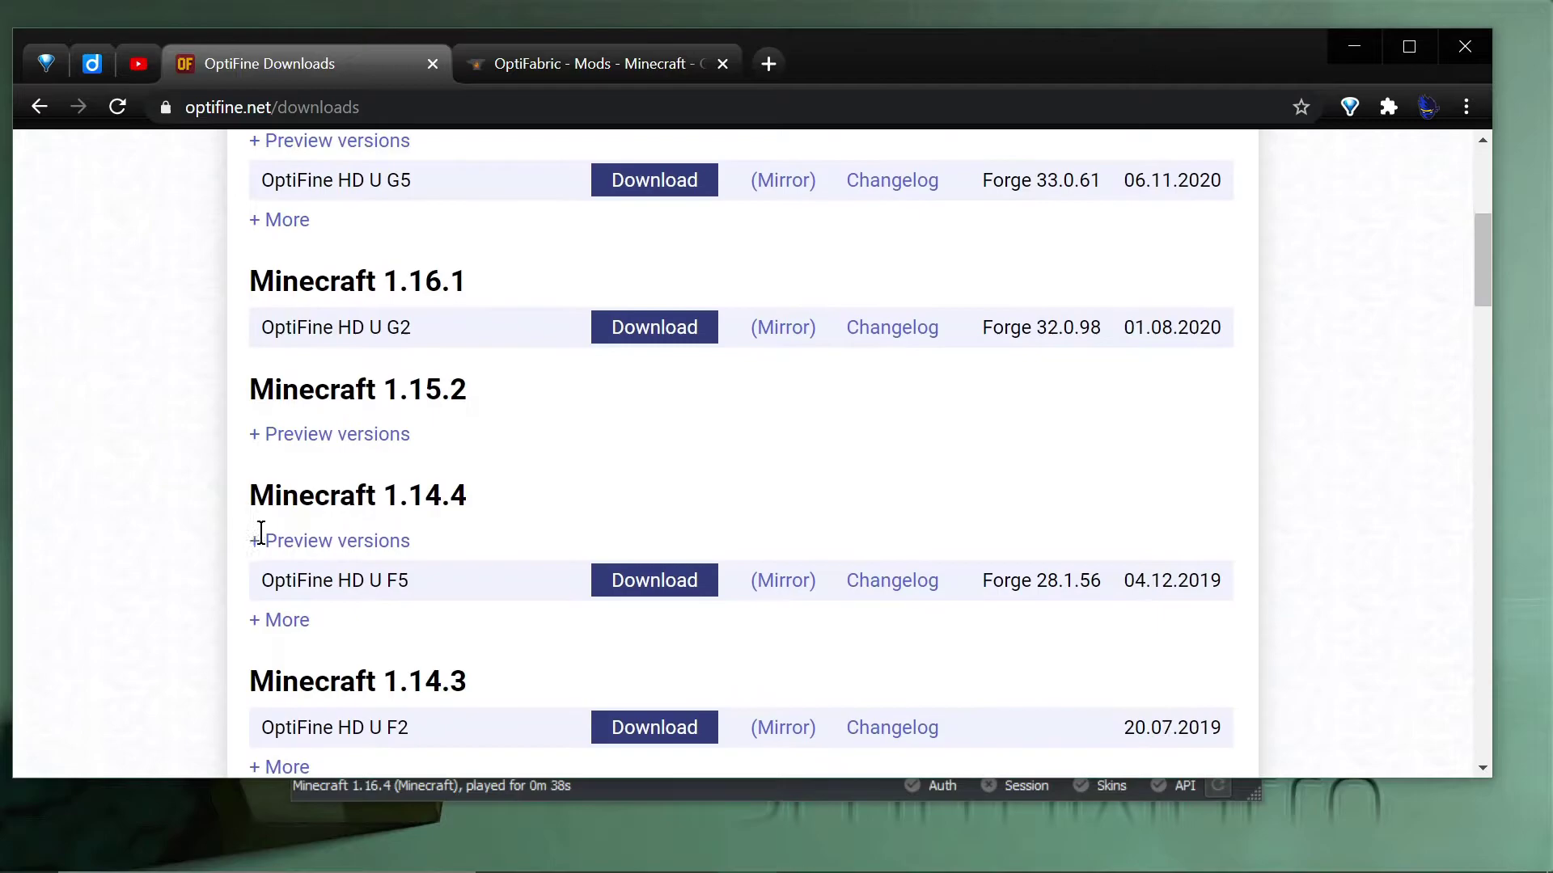
pyautogui.scroll(1, 323, 579)
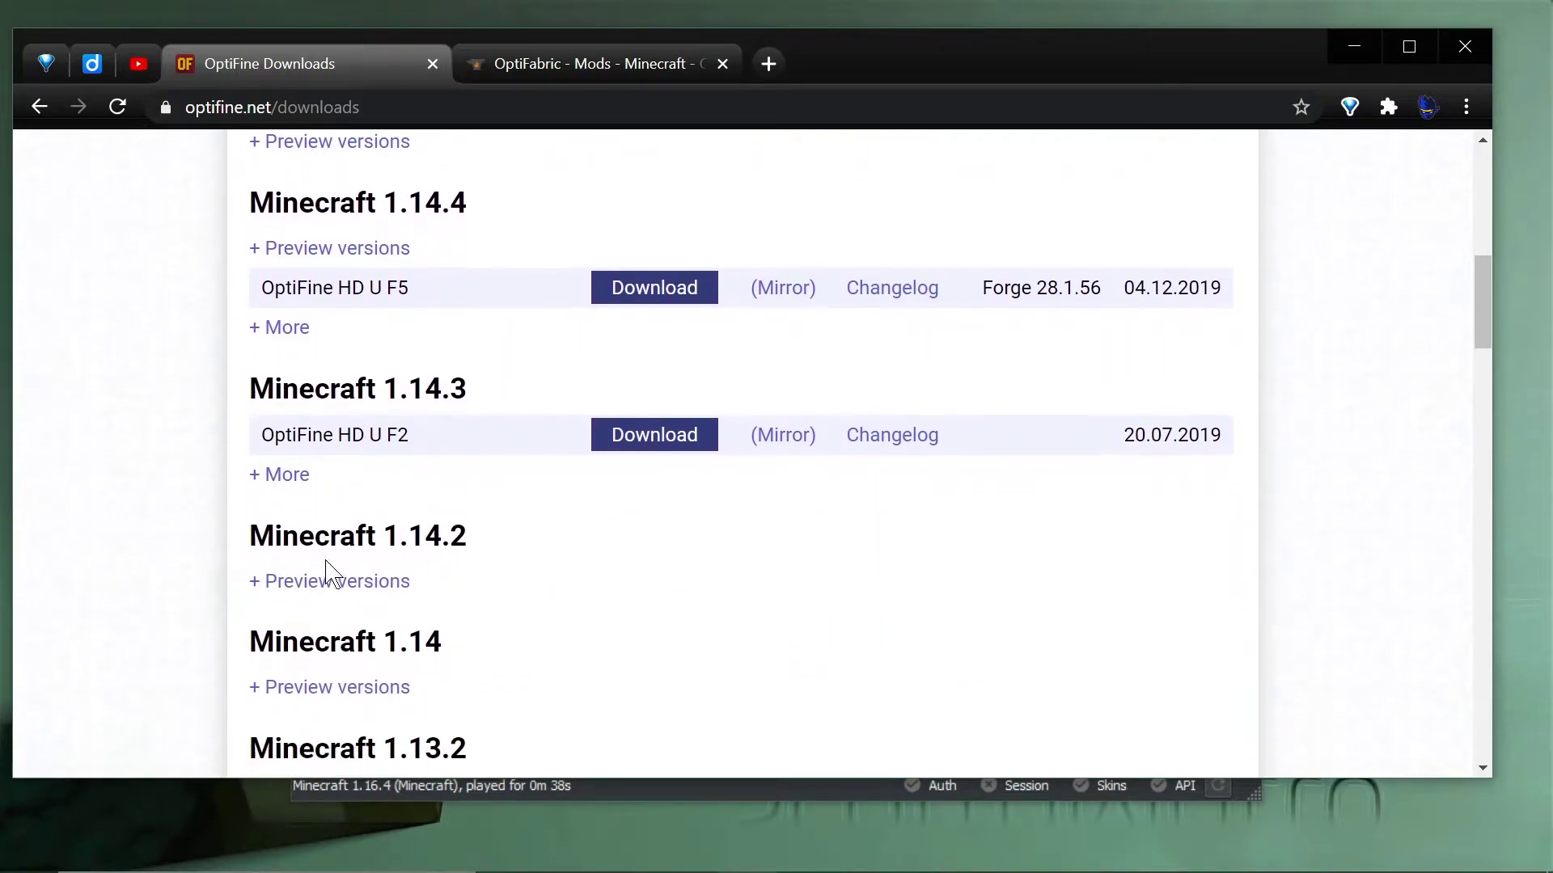
pyautogui.scroll(1, 299, 603)
pyautogui.scroll(7, 300, 605)
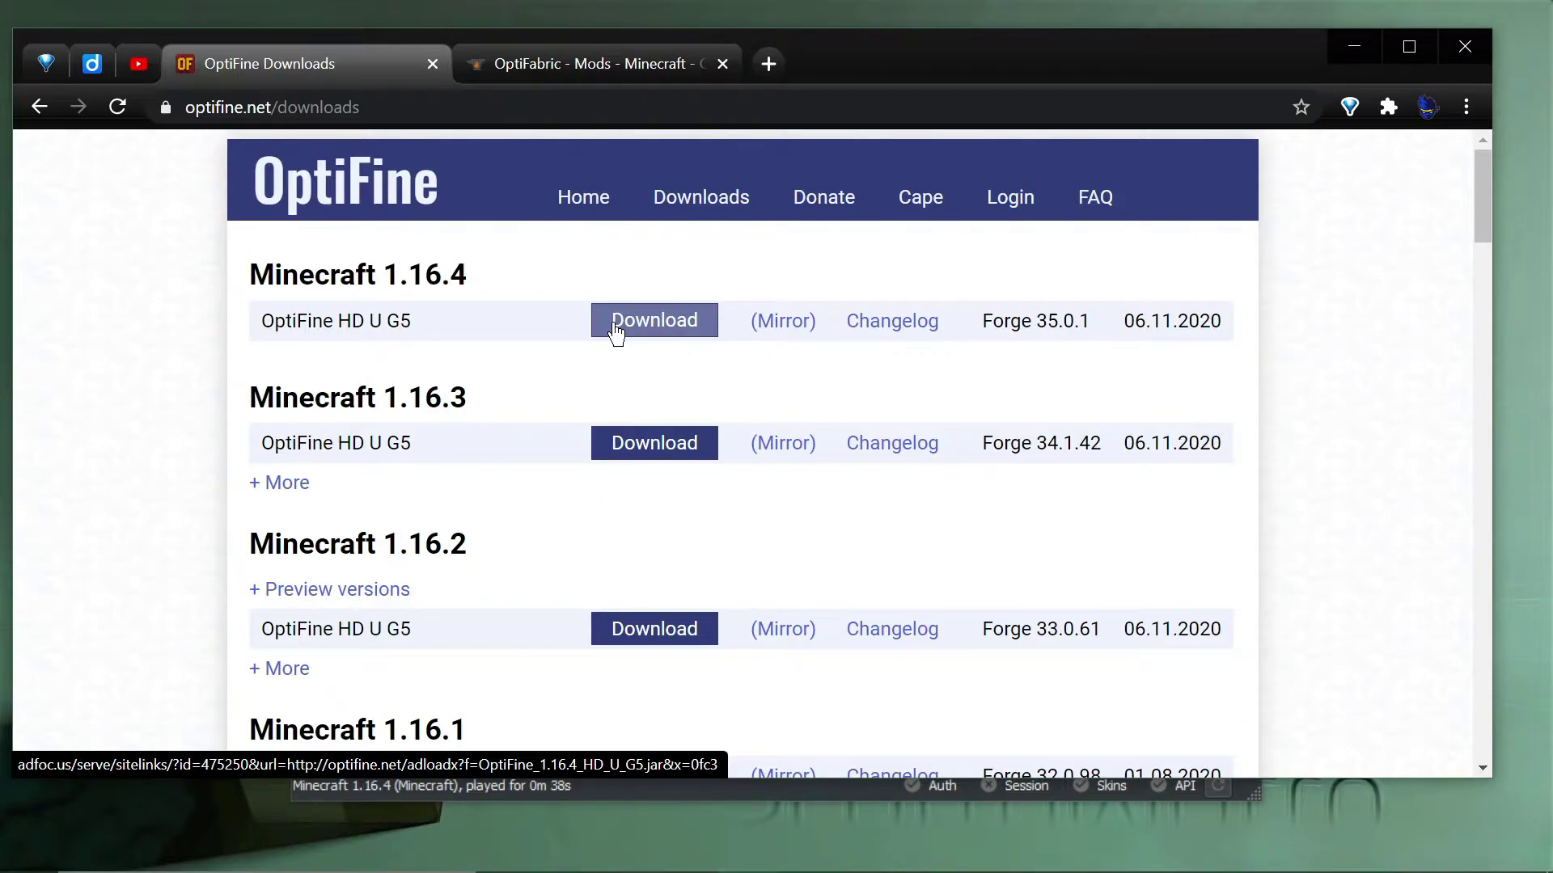
# - Follow the ad-supported download of OptiFine HD U G5 for Minecraft 1.16.4, skip the advertisement, and return to the OptiFine Downloads page
pyautogui.click(615, 323)
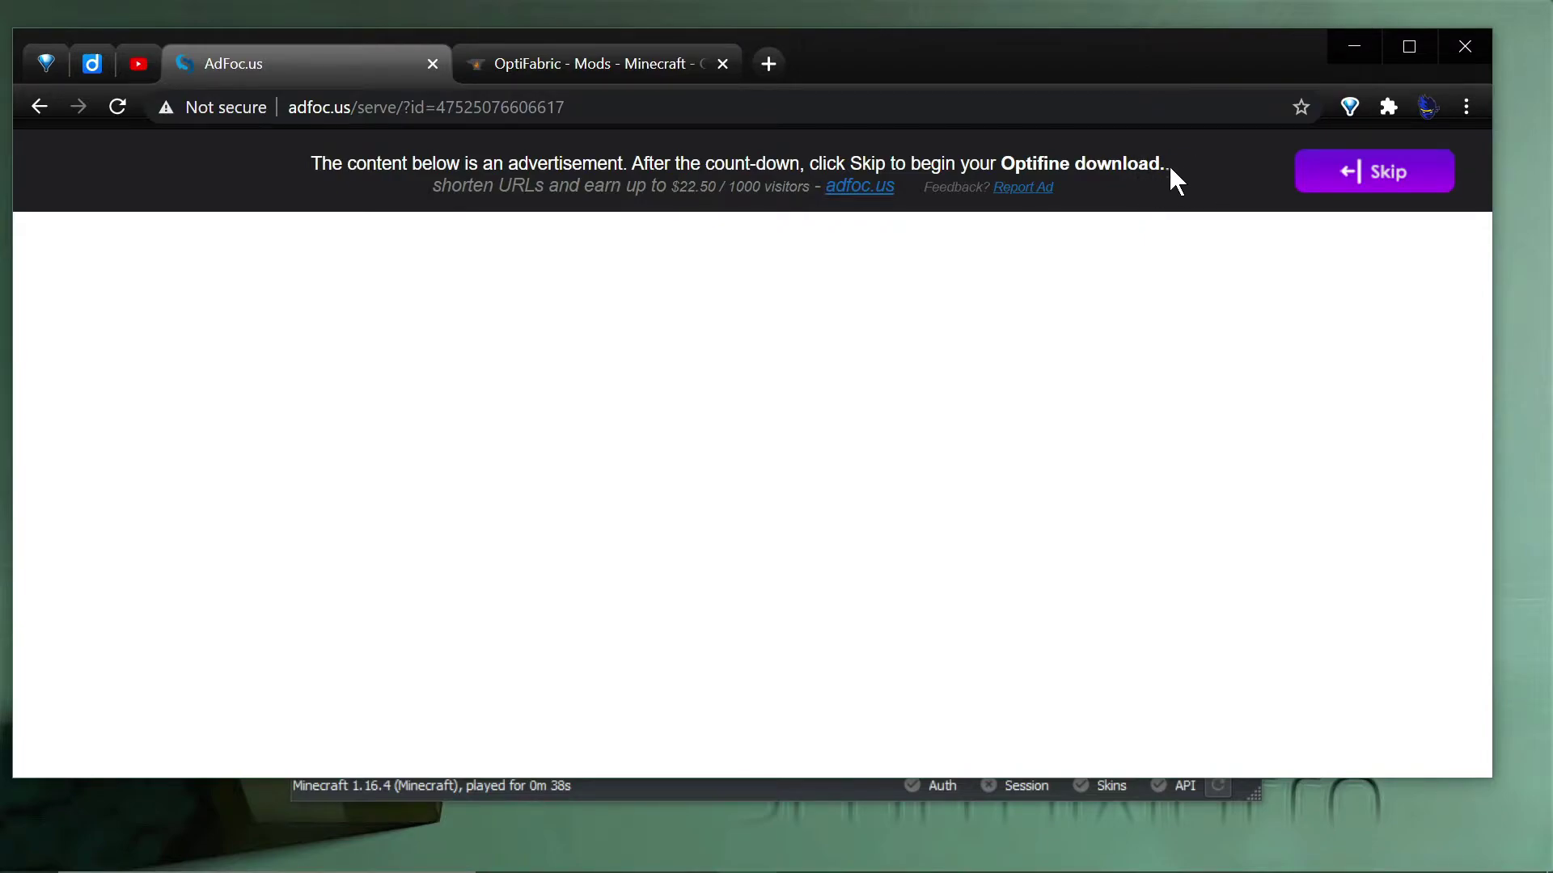
pyautogui.click(1401, 174)
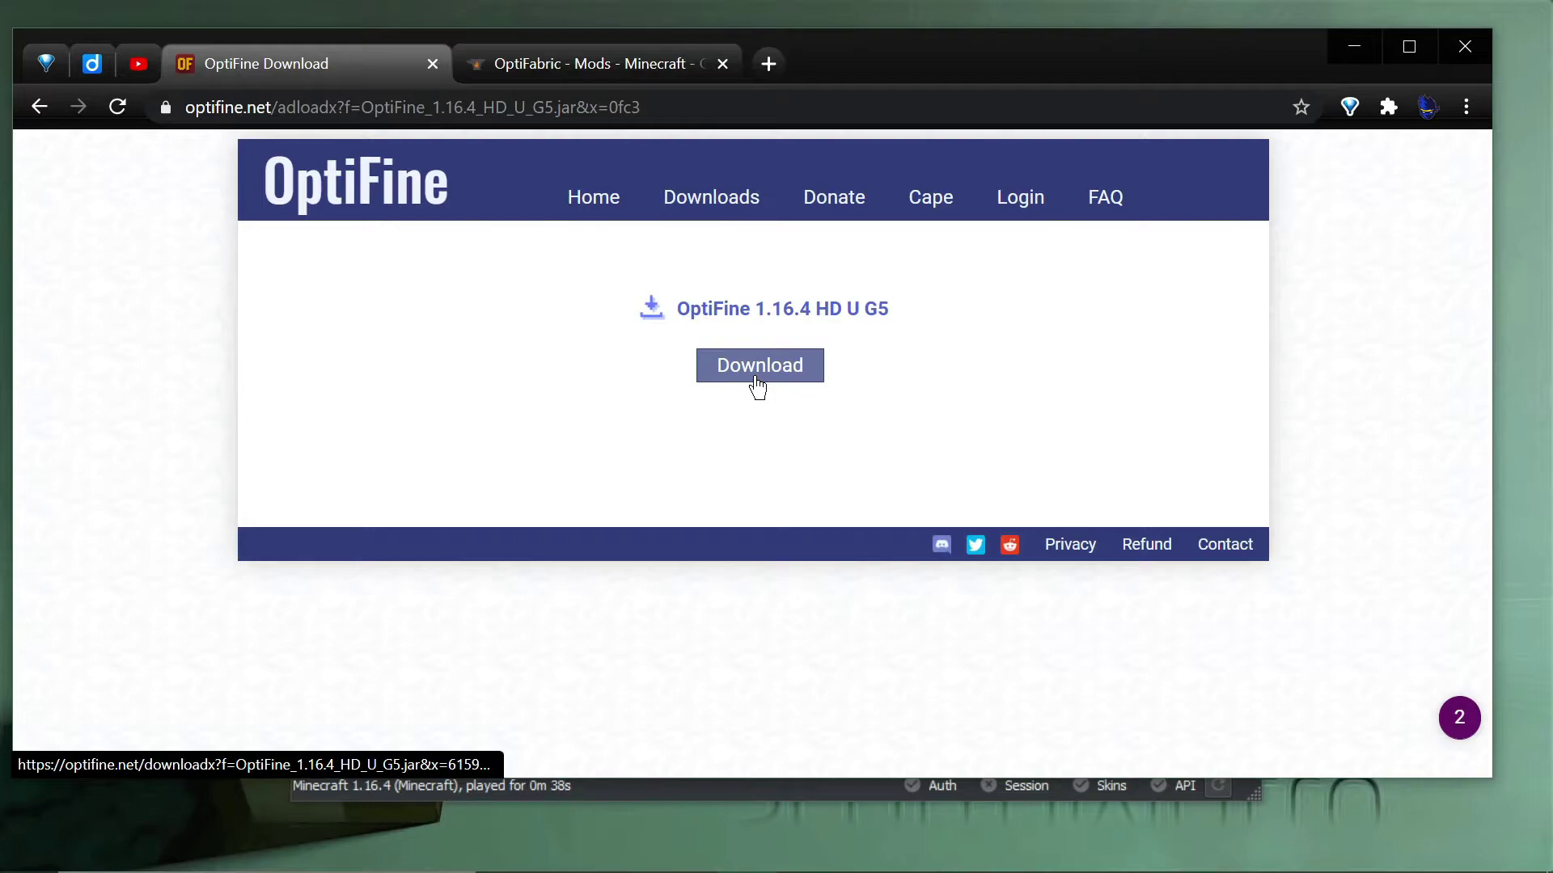
pyautogui.rightClick(37, 102)
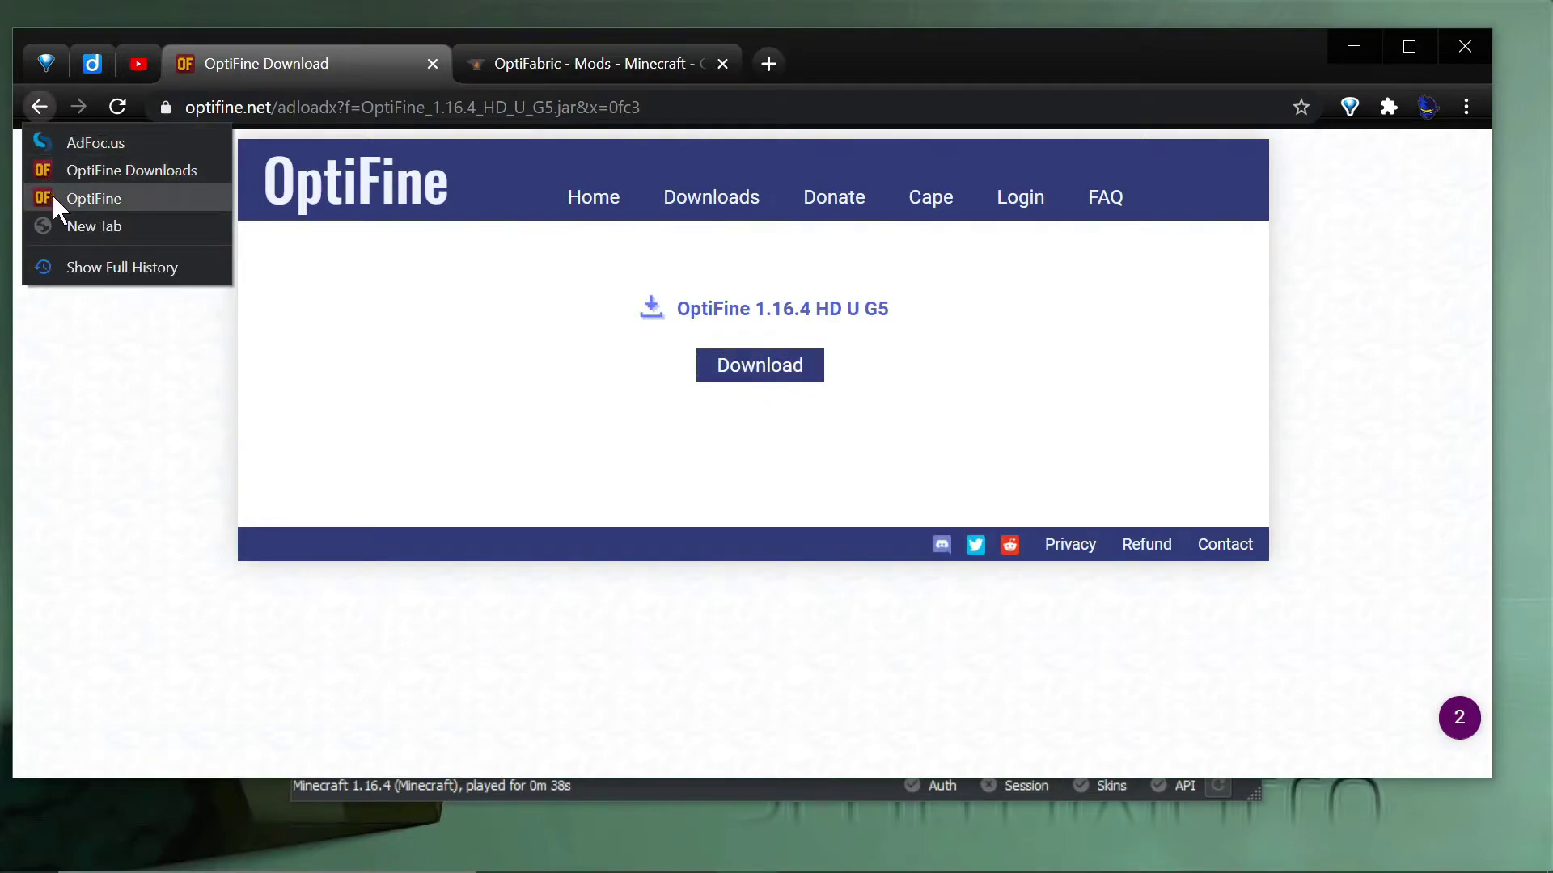
pyautogui.click(66, 171)
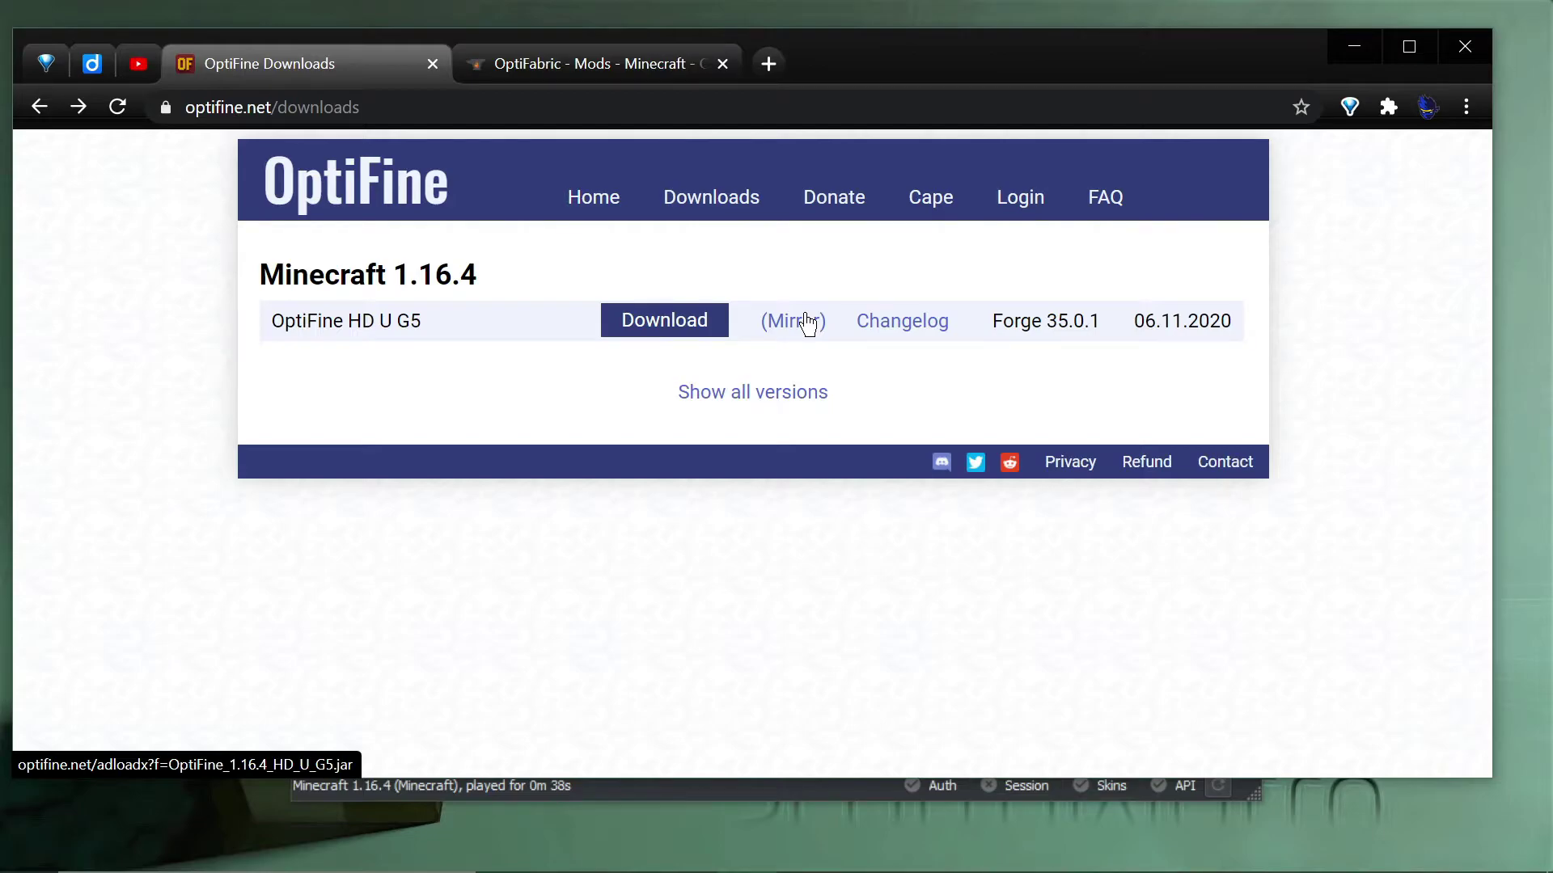
# - Download OptiFine 1.16.4 HD U G5 through its mirror link and agree to have the file scanned with VirusTotal
pyautogui.click(808, 323)
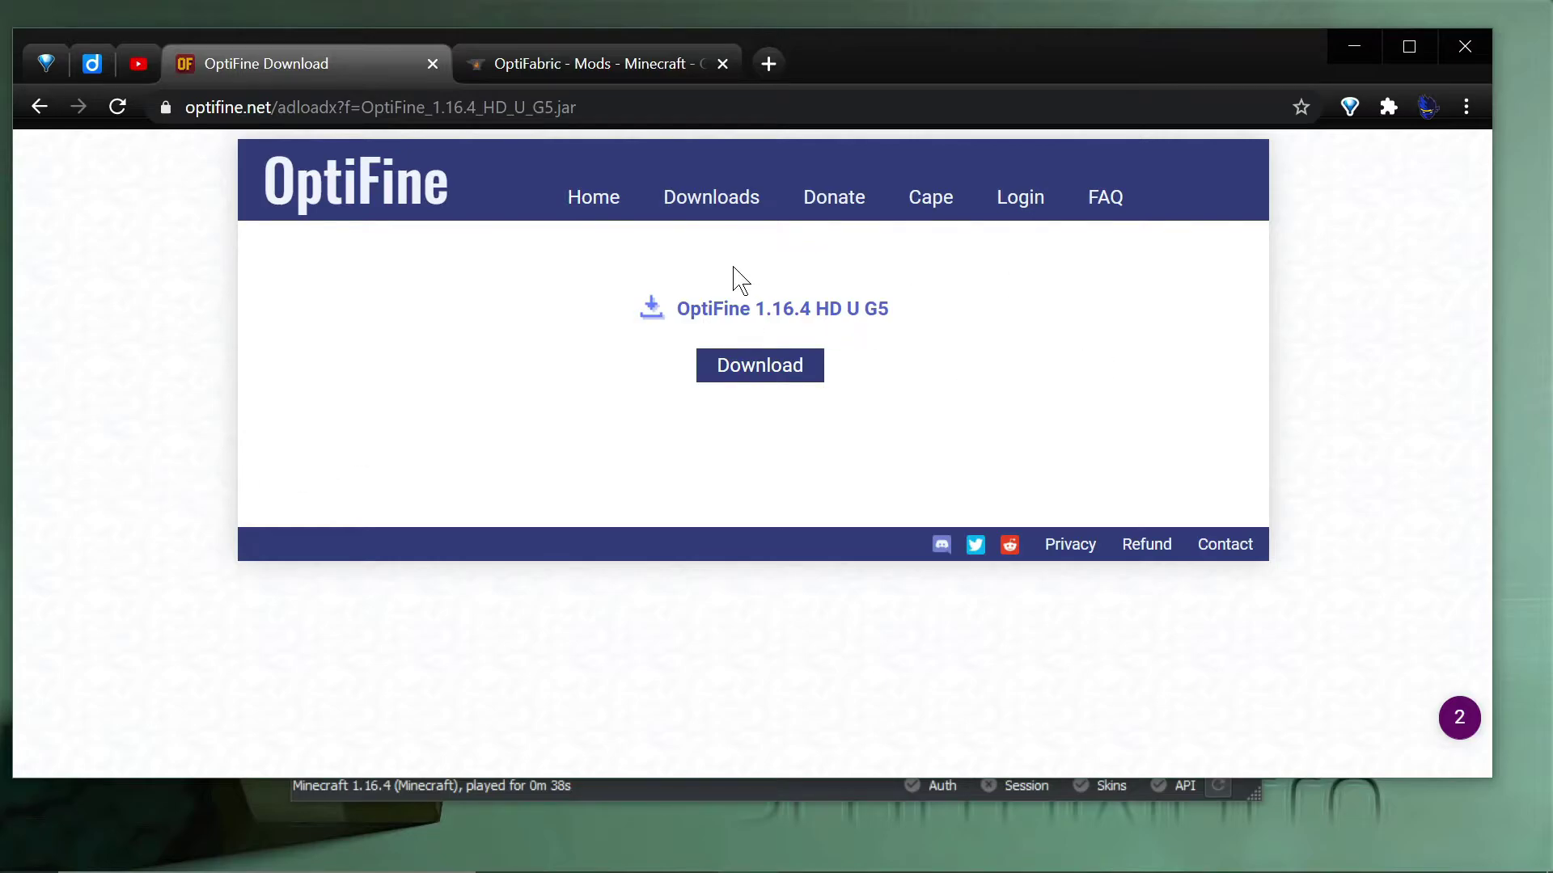
pyautogui.click(759, 370)
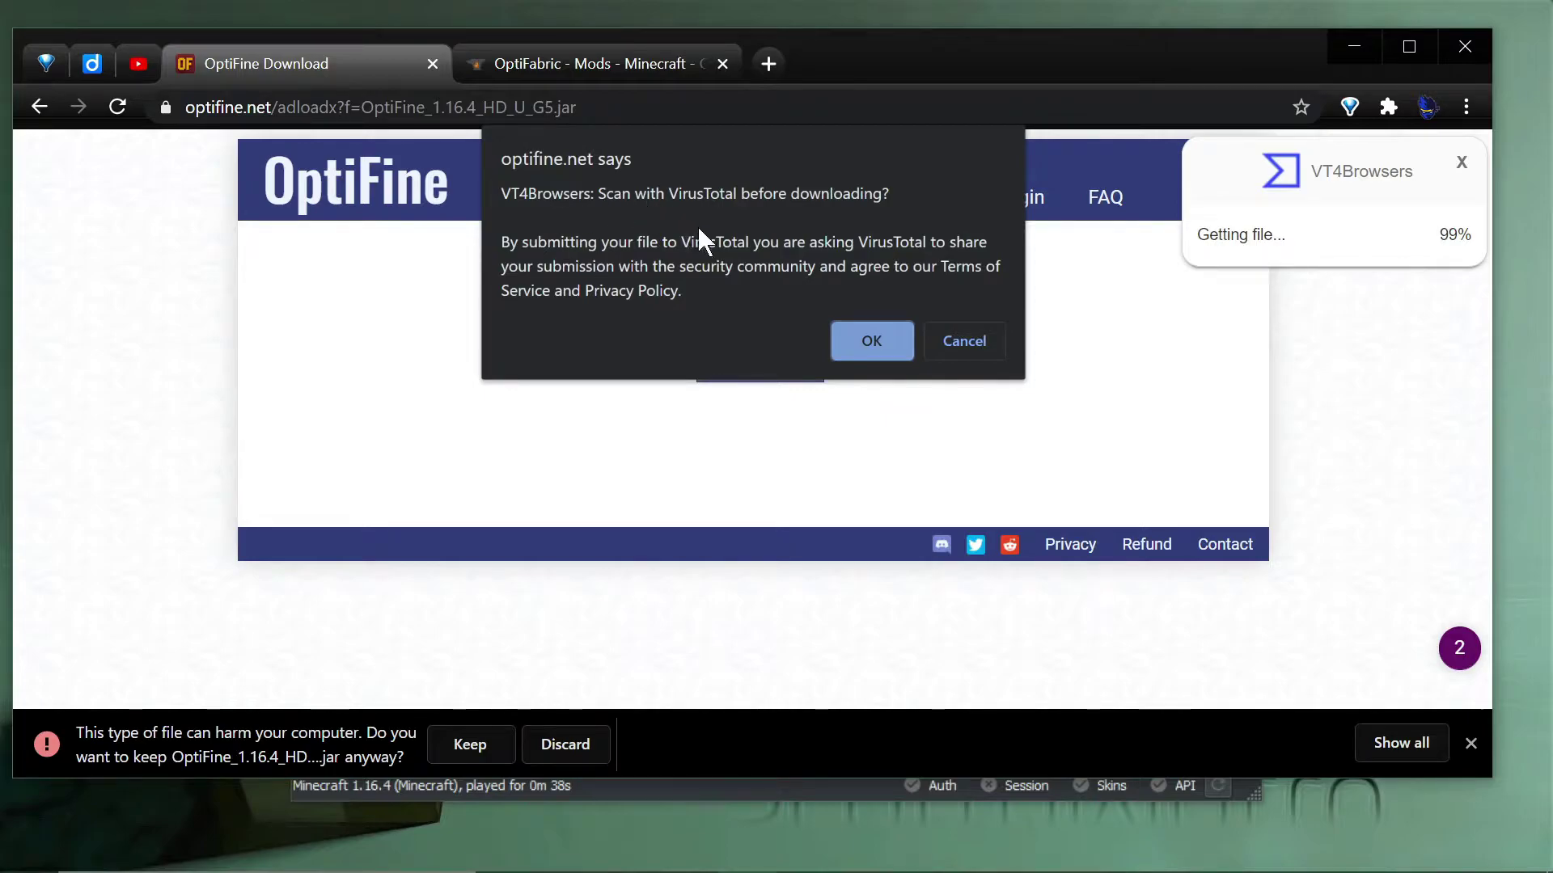
pyautogui.click(860, 335)
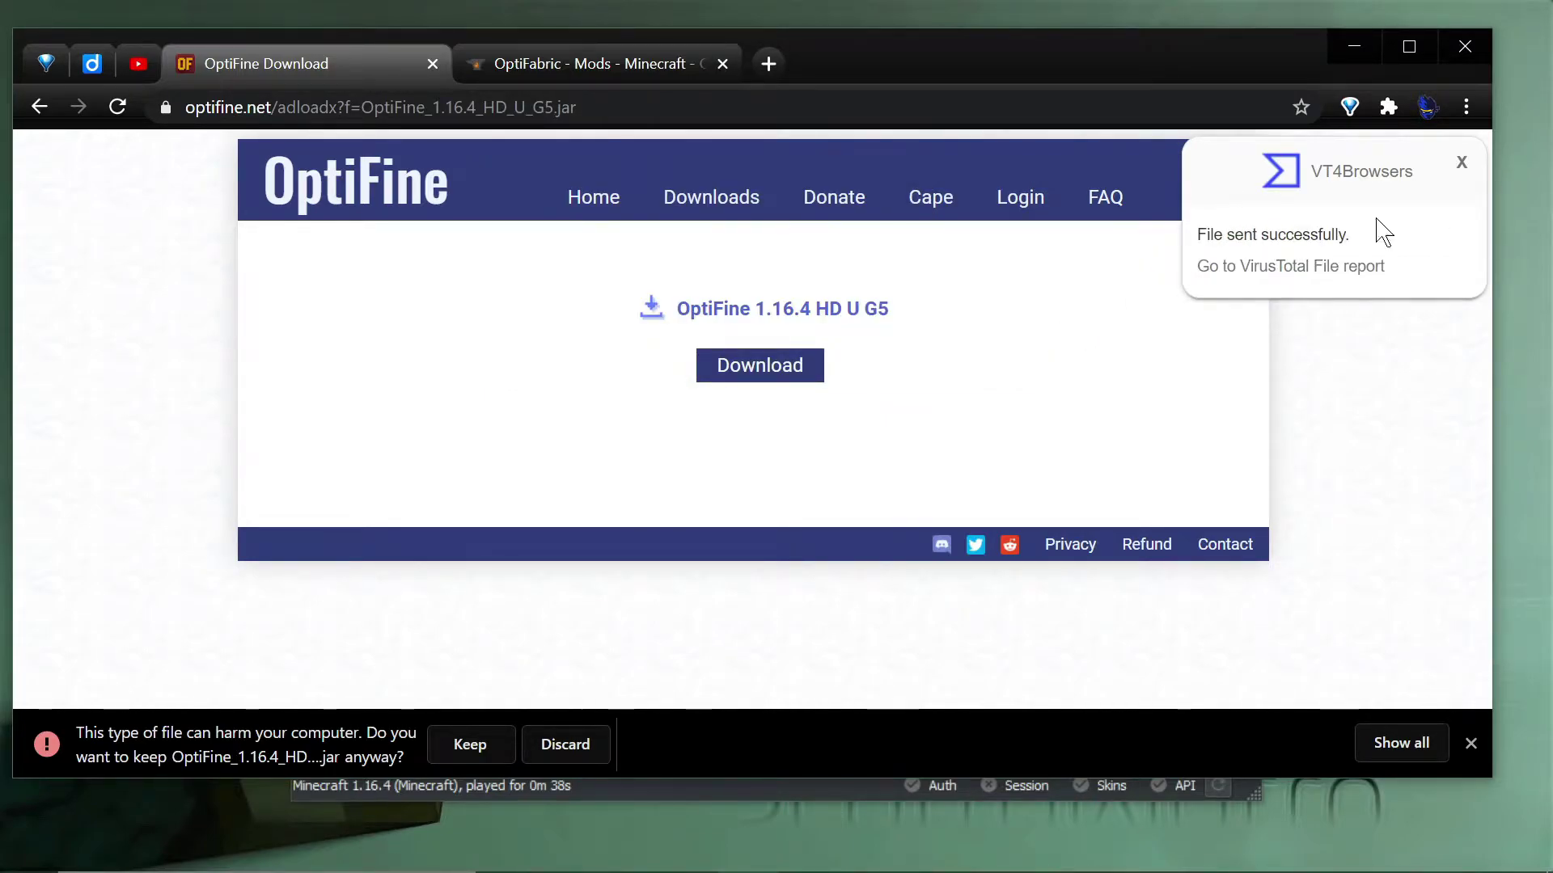
# - Check the VirusTotal report for the OptiFine jar, close the report, and keep the downloaded file
pyautogui.click(1222, 267)
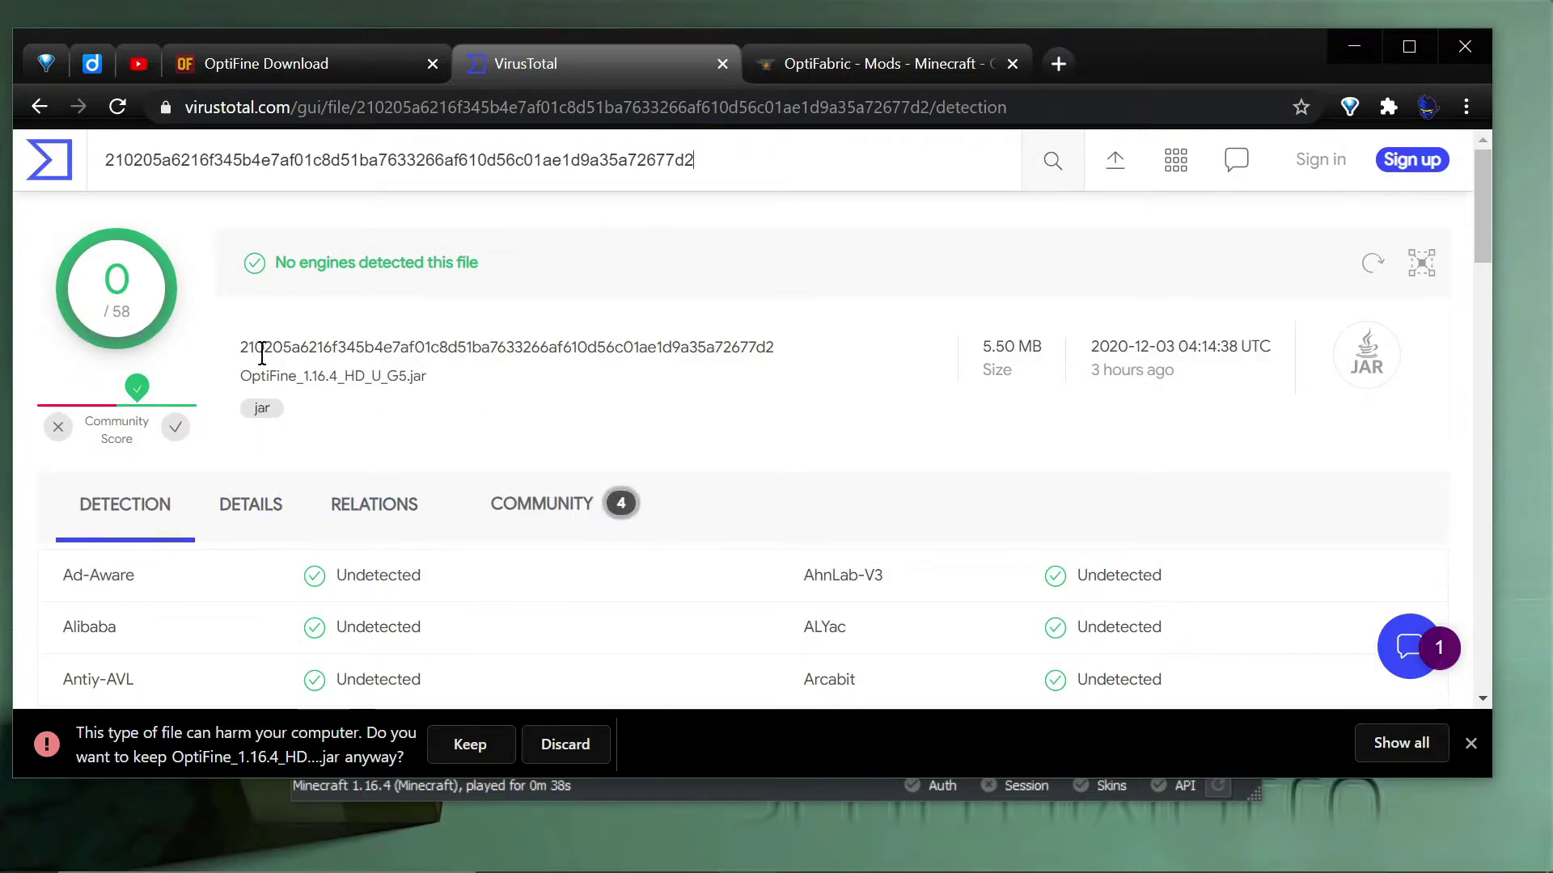
pyautogui.click(723, 65)
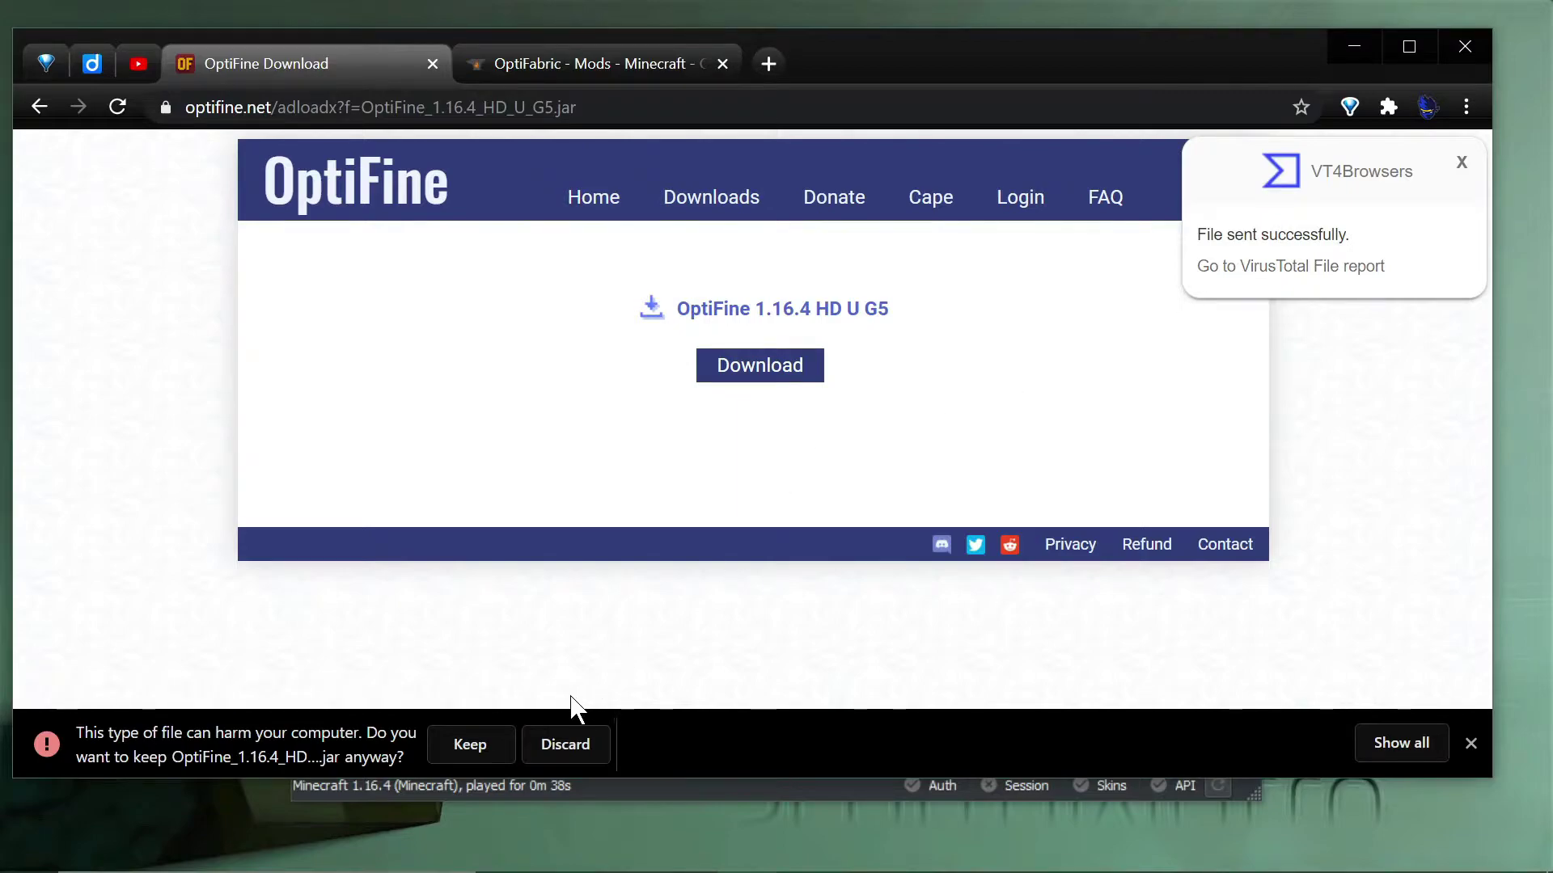
pyautogui.click(470, 732)
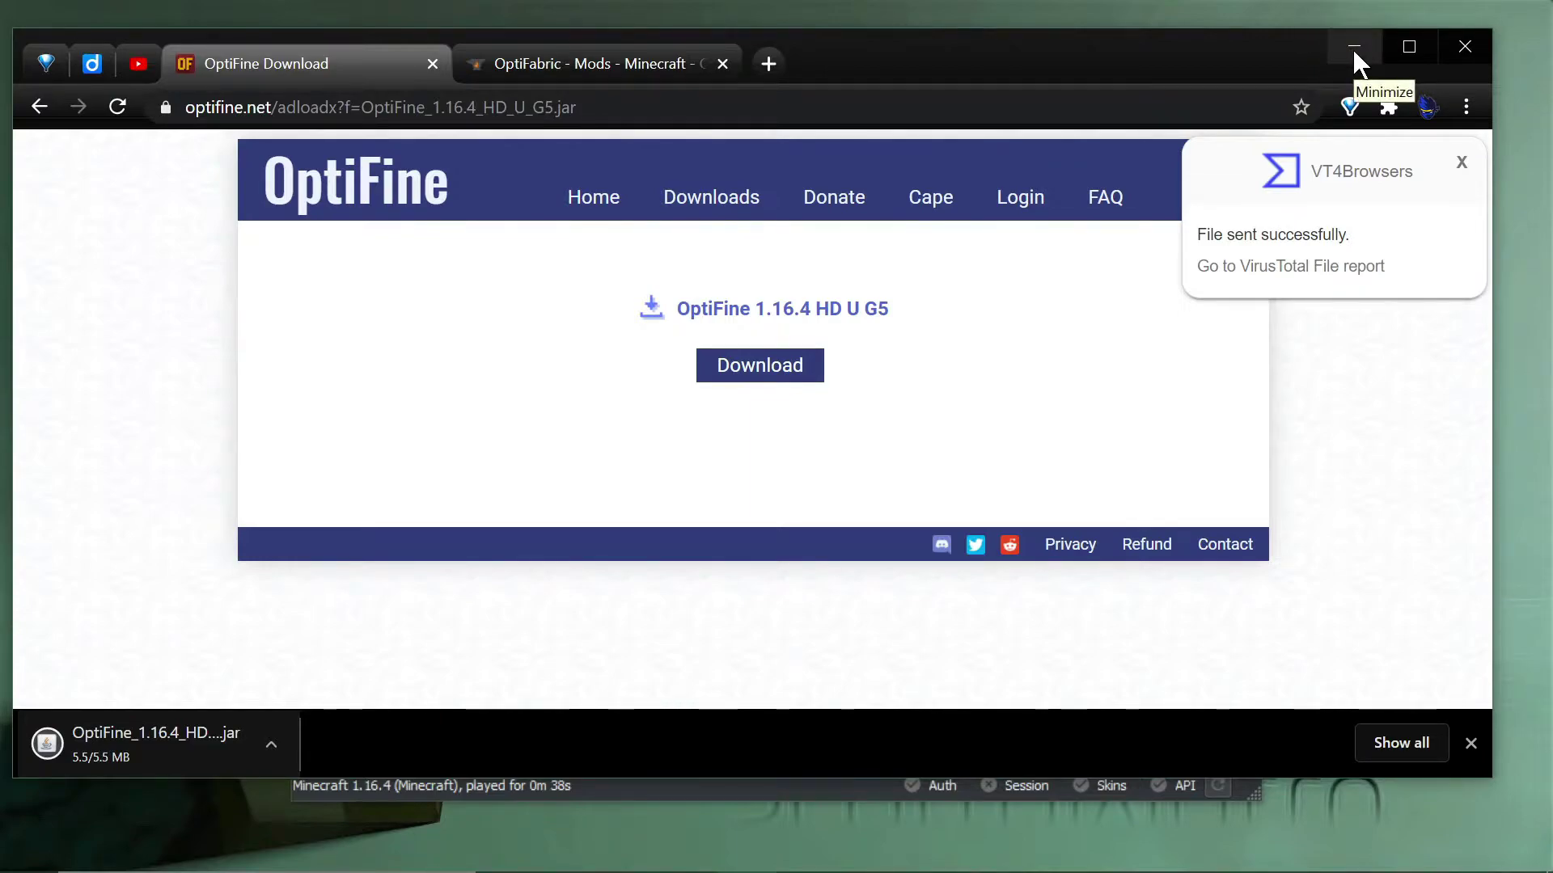
# - Switch to the OptiFabric page on CurseForge and review its description, installation instructions, and recent files
pyautogui.click(602, 77)
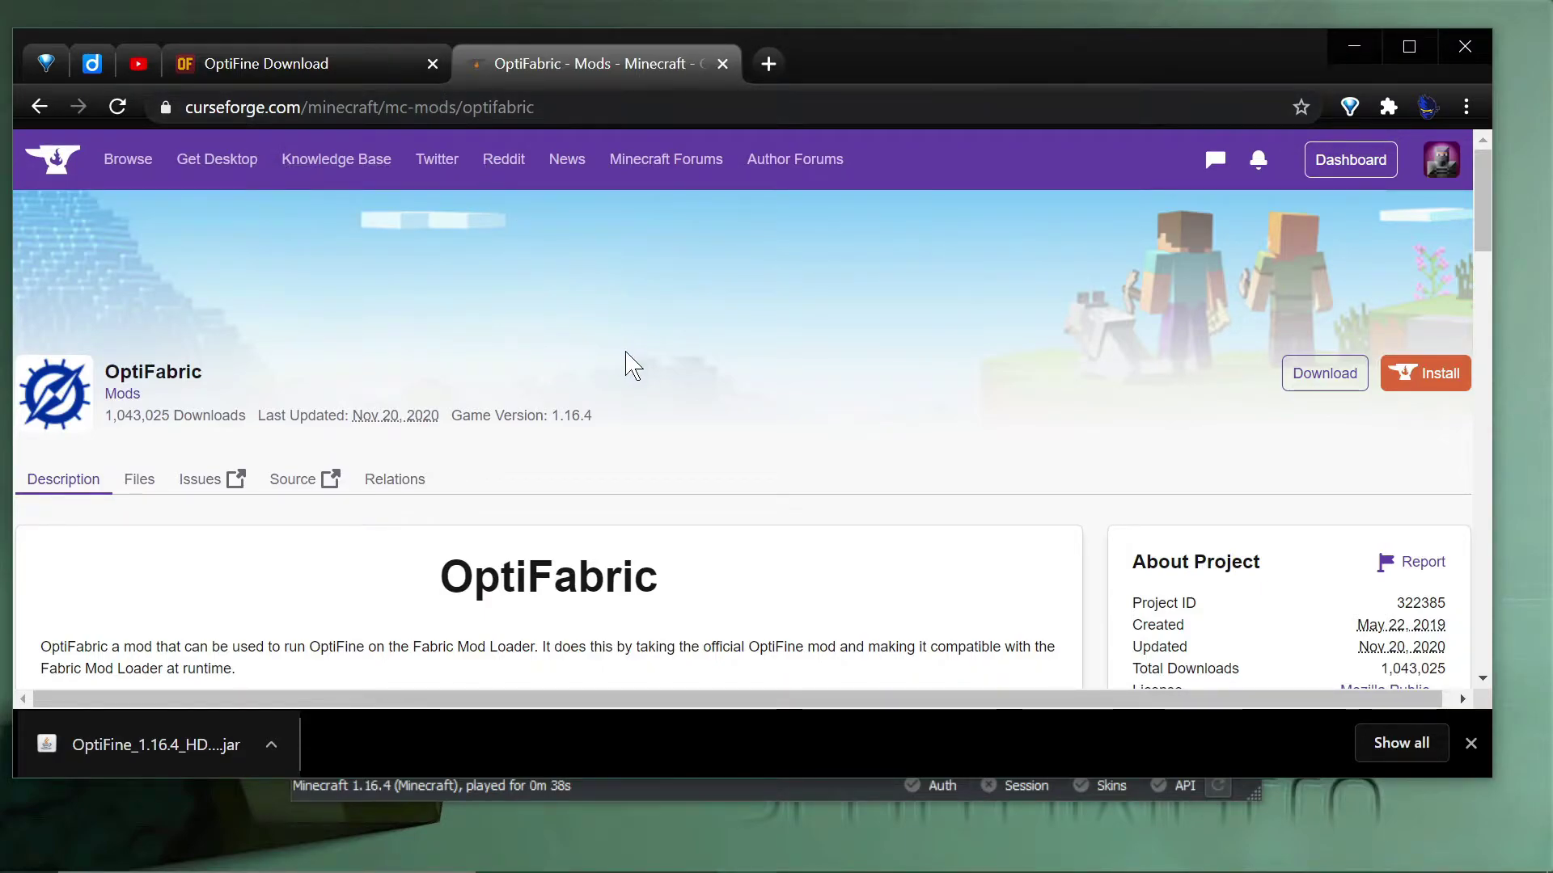
pyautogui.scroll(-1, 647, 388)
pyautogui.scroll(-5, 647, 388)
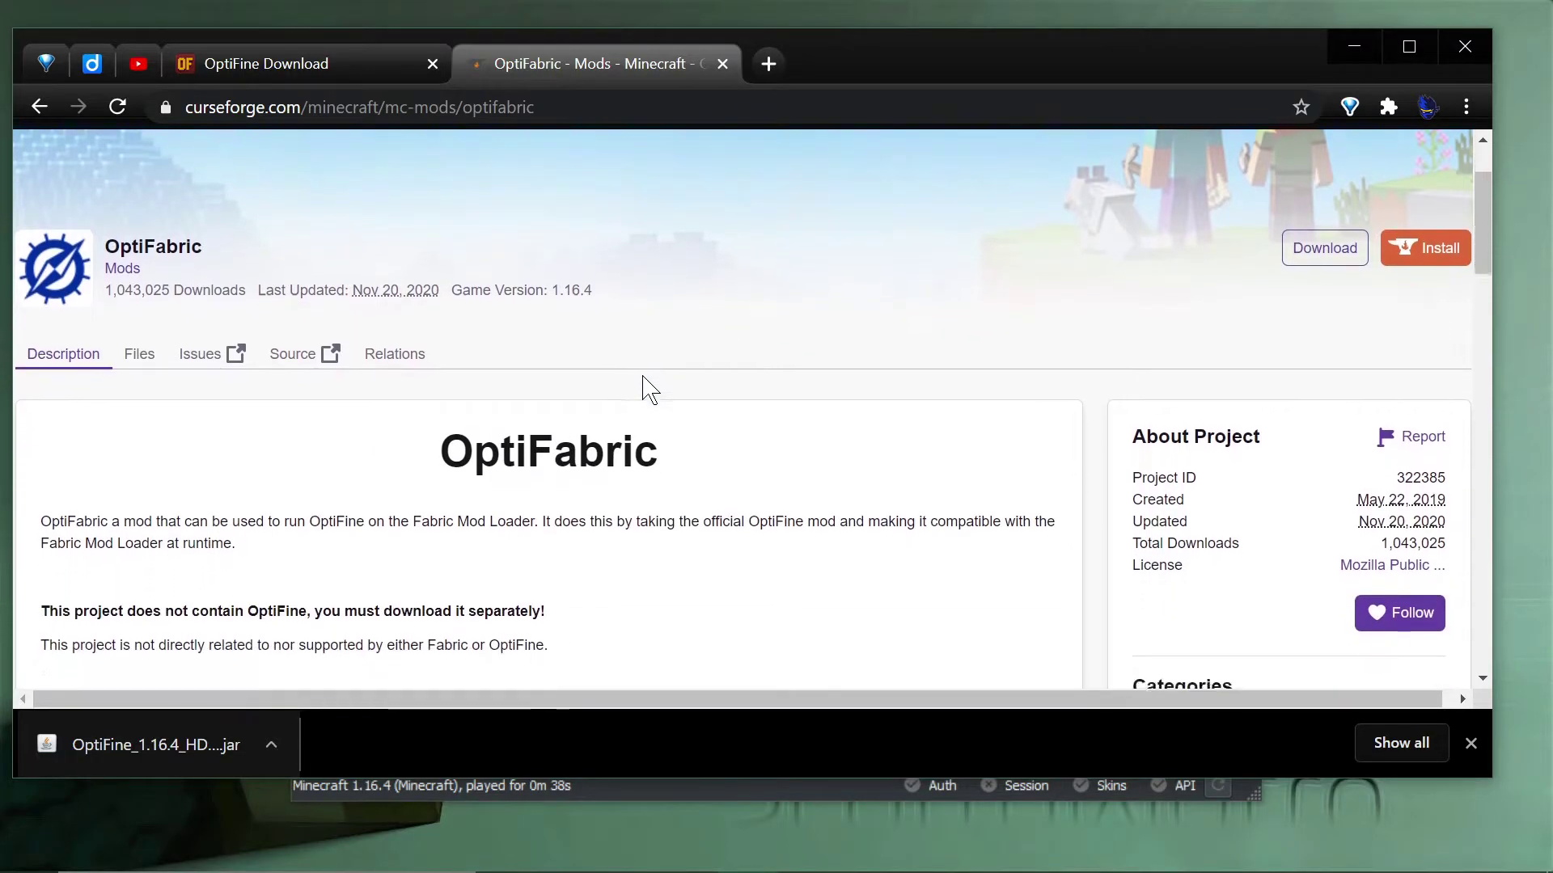
pyautogui.scroll(-4, 647, 389)
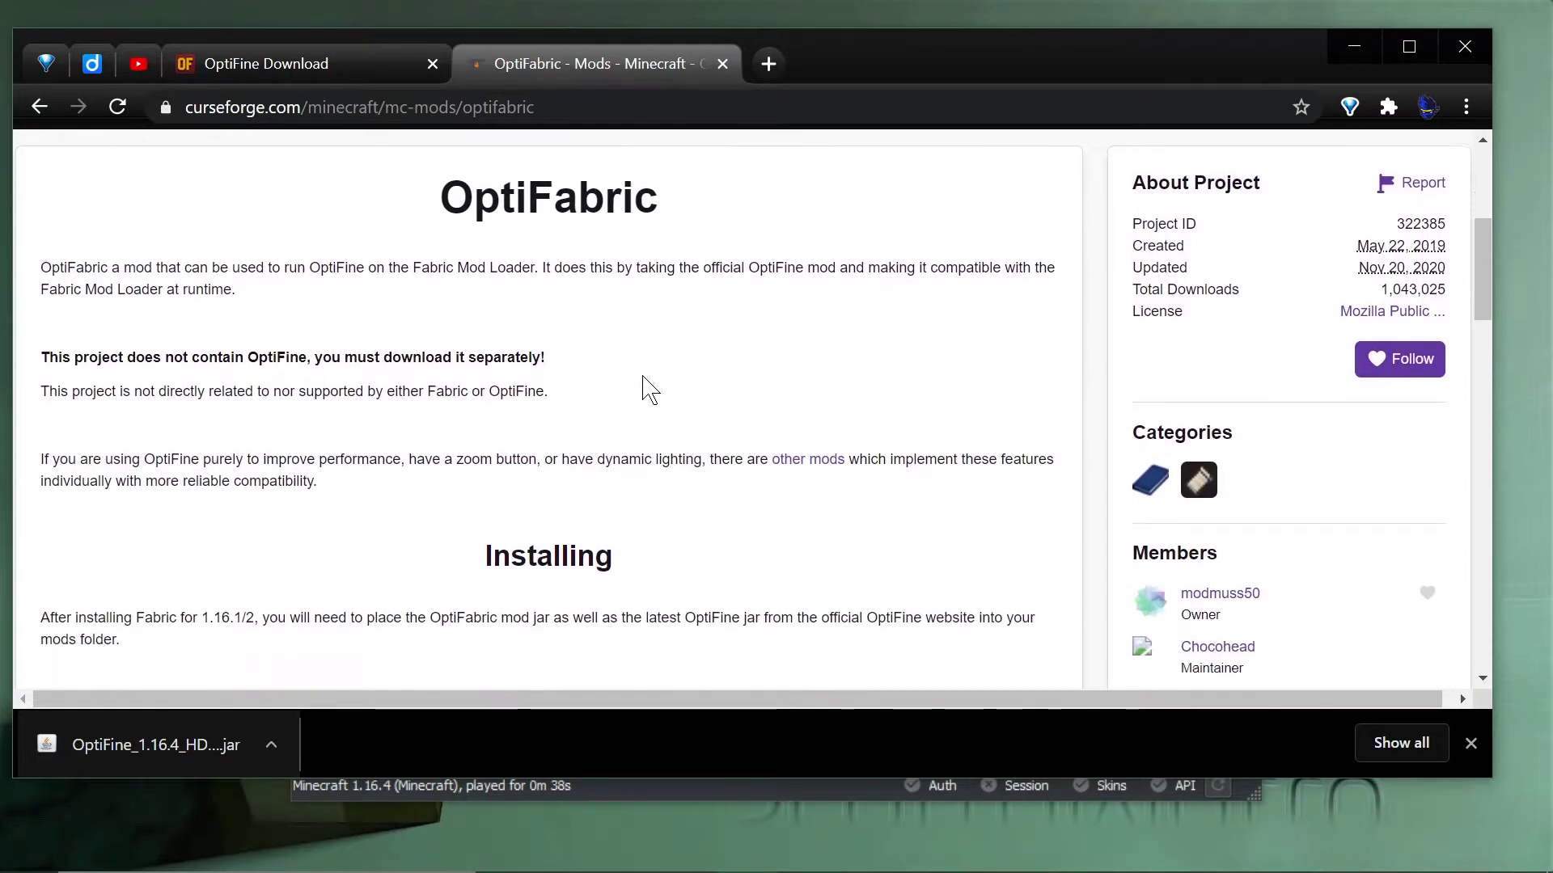
pyautogui.scroll(-2, 647, 388)
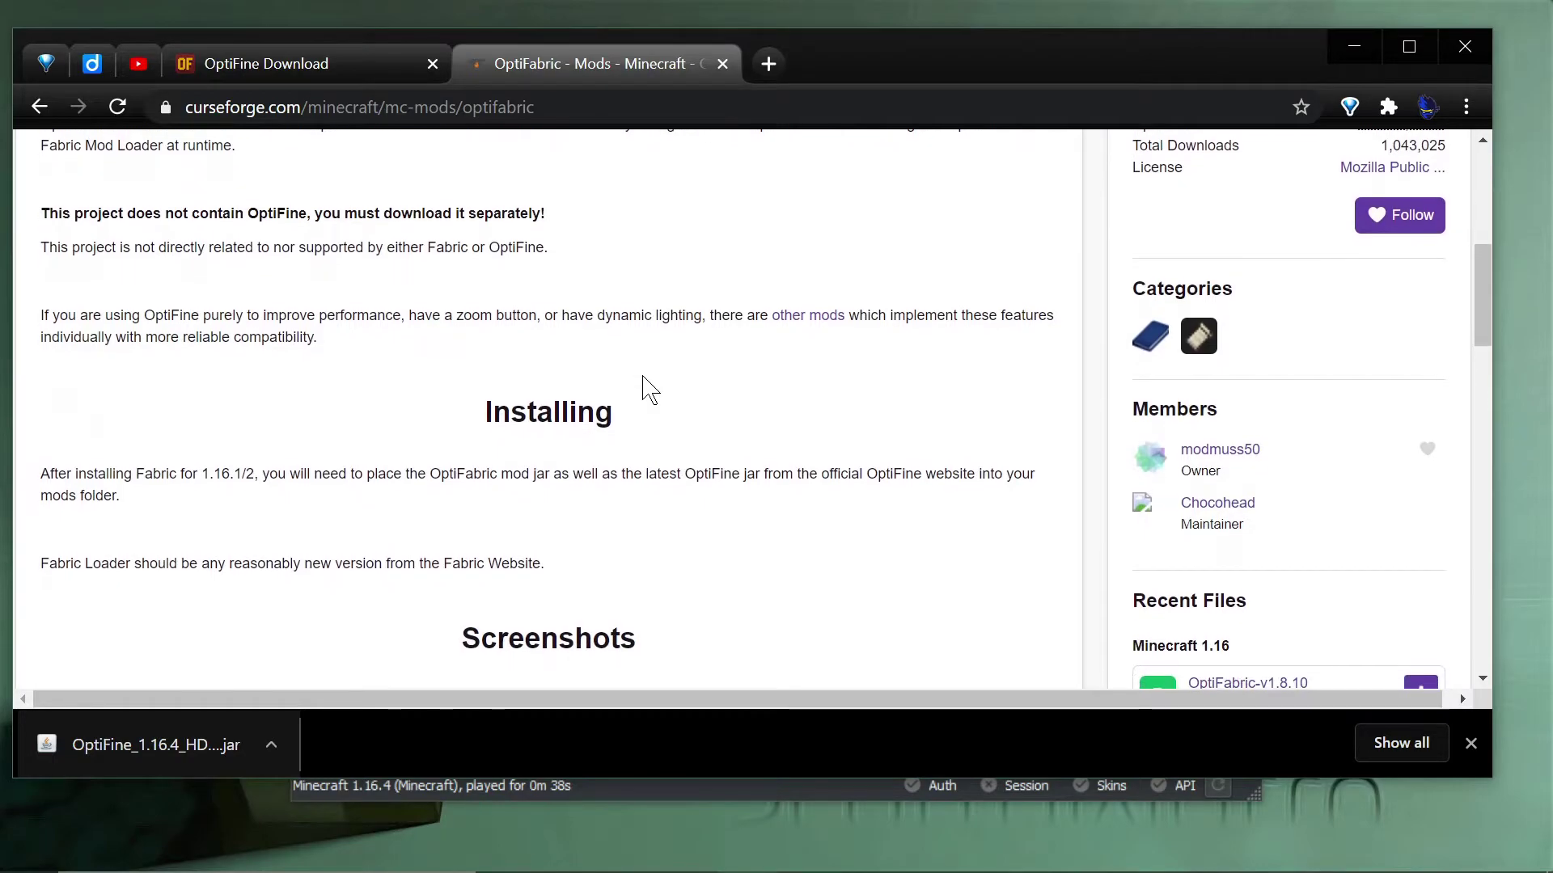
pyautogui.scroll(-2, 647, 388)
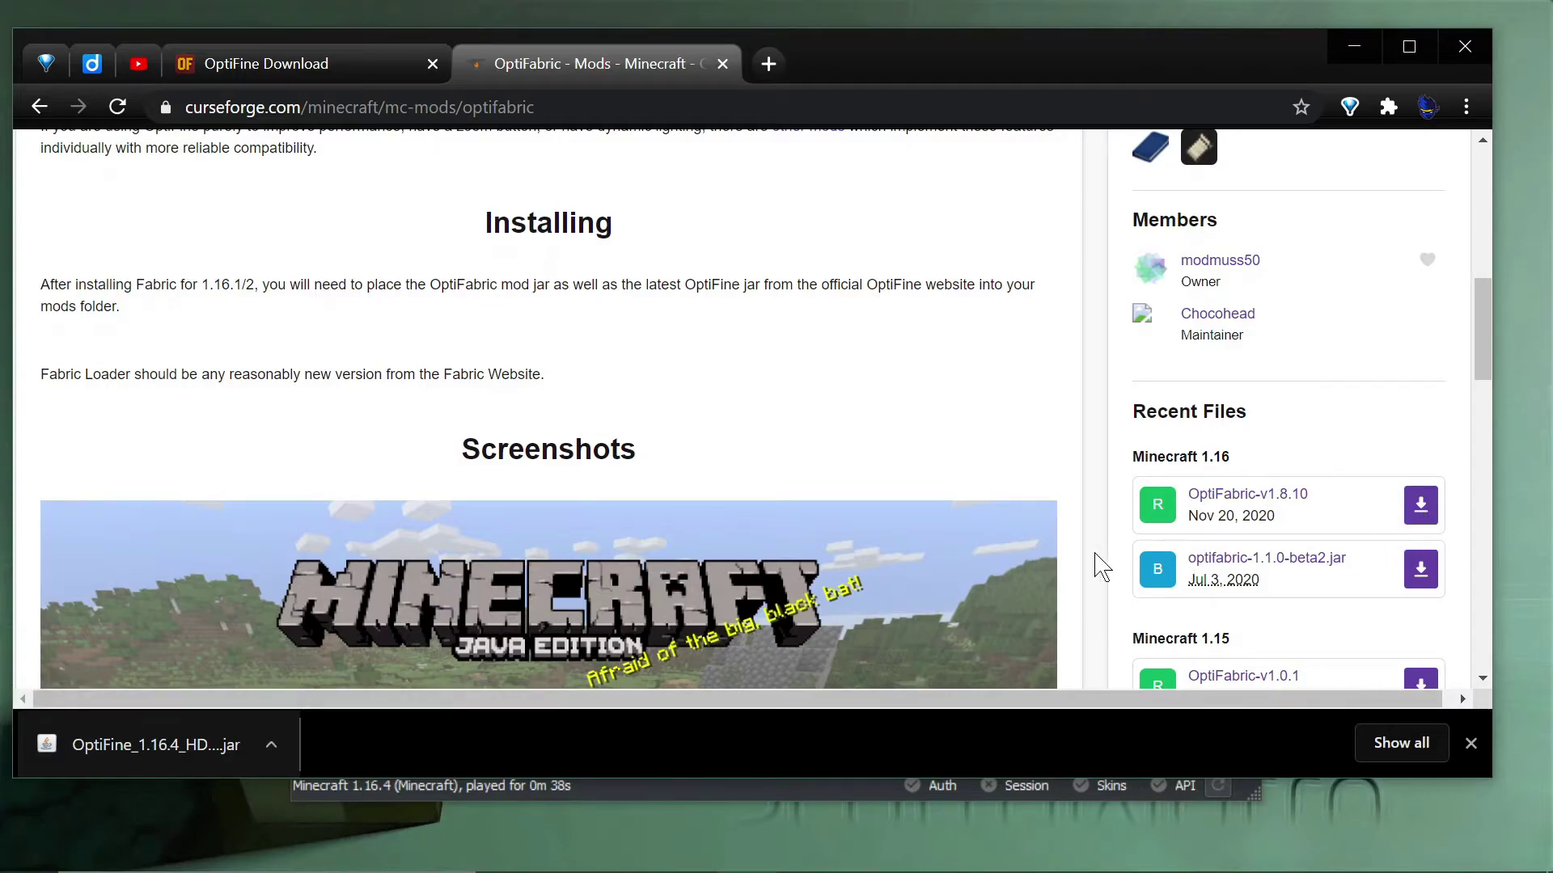
pyautogui.scroll(-4, 1098, 567)
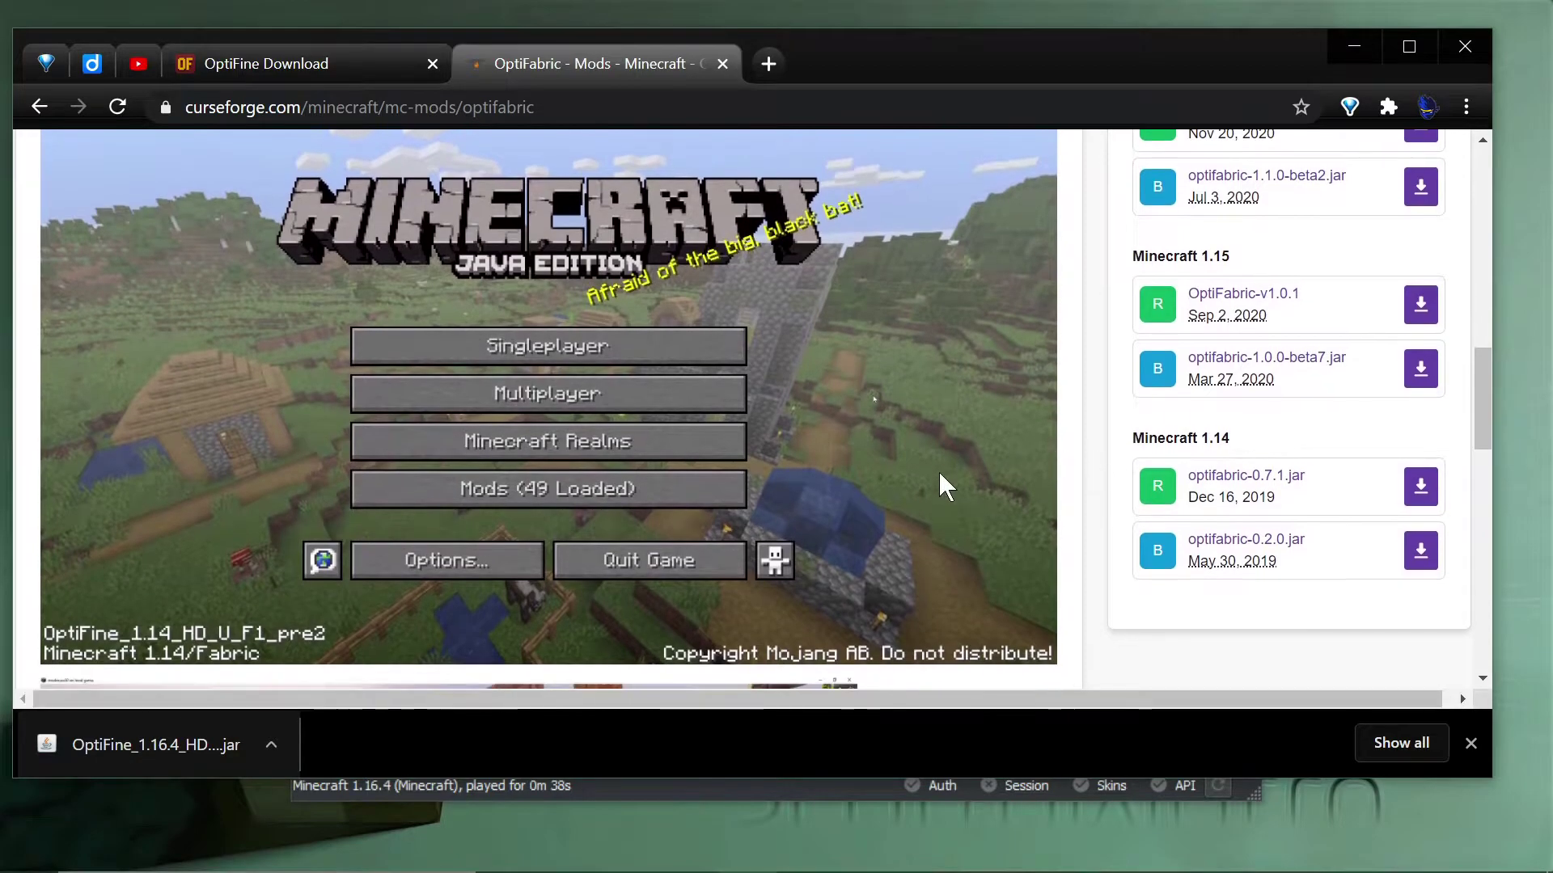
pyautogui.scroll(1, 943, 485)
pyautogui.scroll(12, 938, 472)
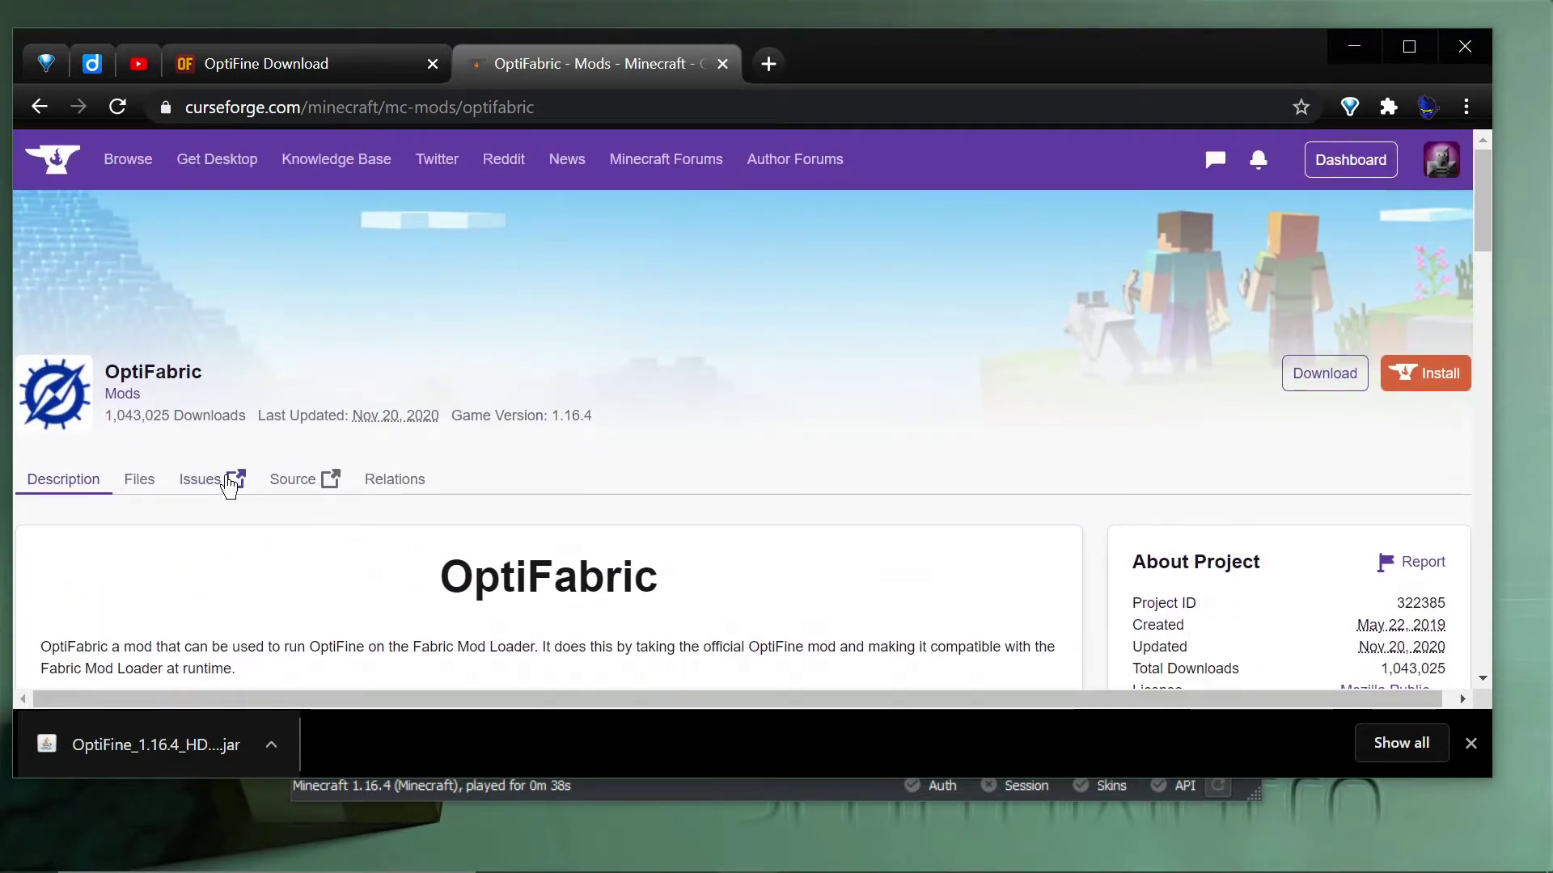
# - Open OptiFabric's complete file list and filter it by game version, first 1.14.4 and finally 1.14
pyautogui.click(140, 483)
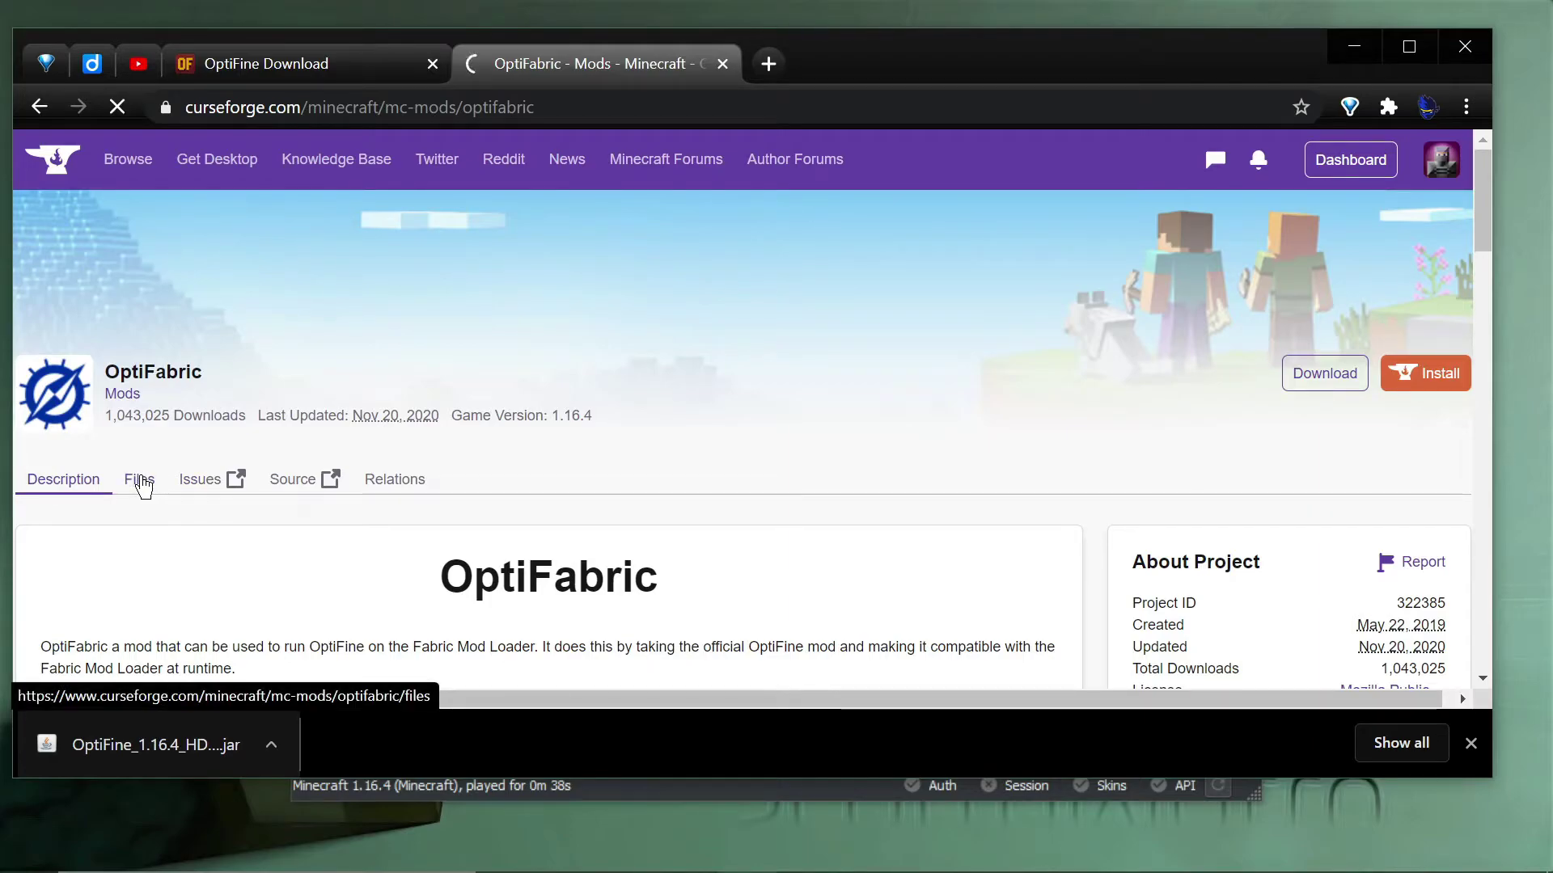
pyautogui.scroll(-3, 527, 550)
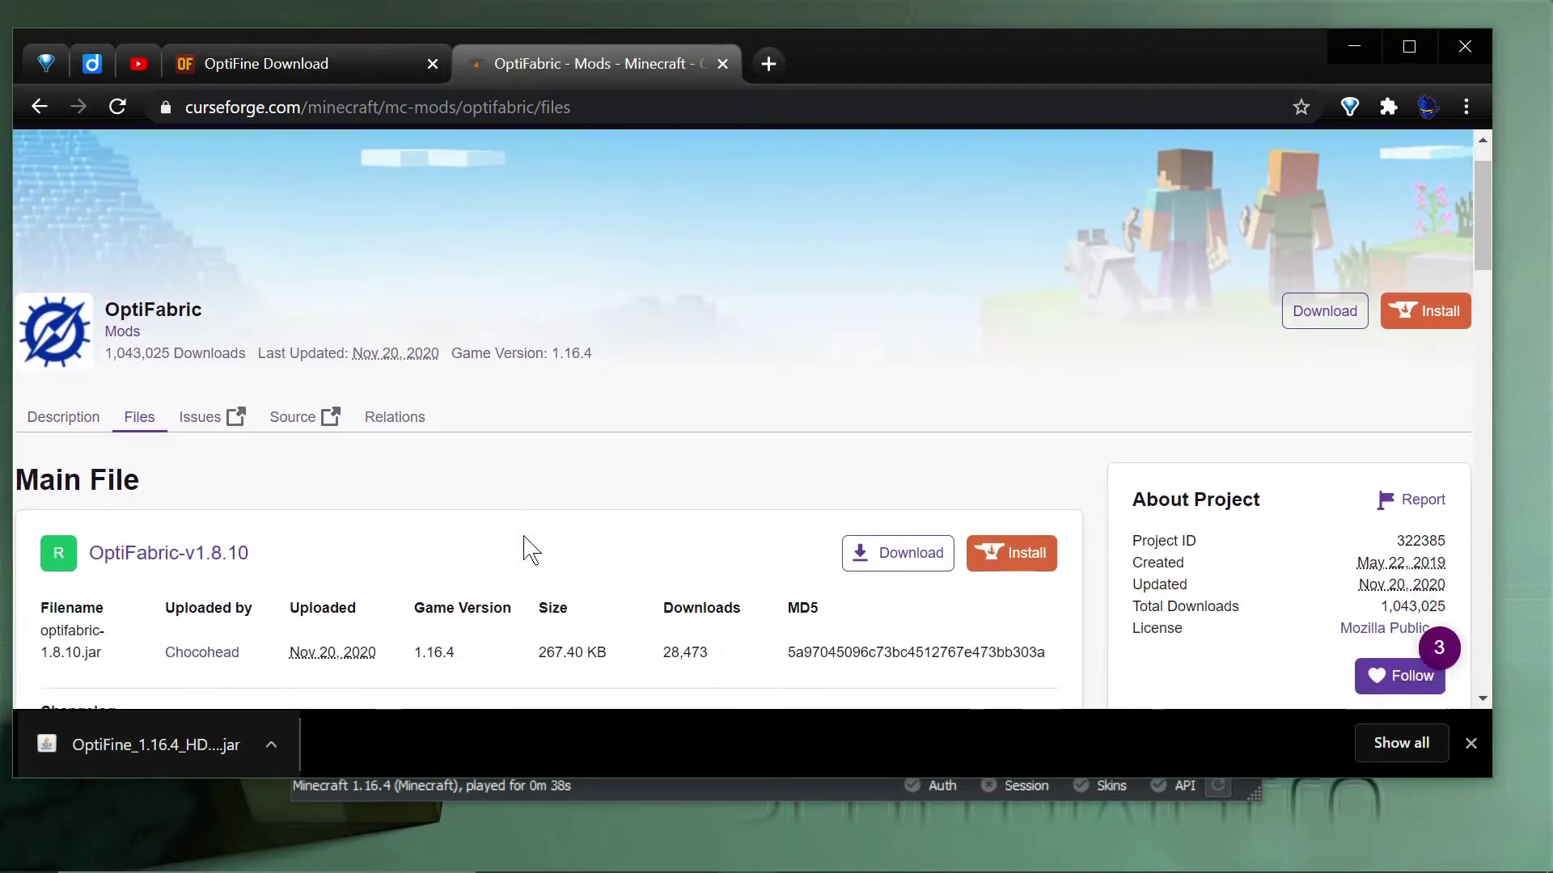
pyautogui.scroll(-5, 777, 496)
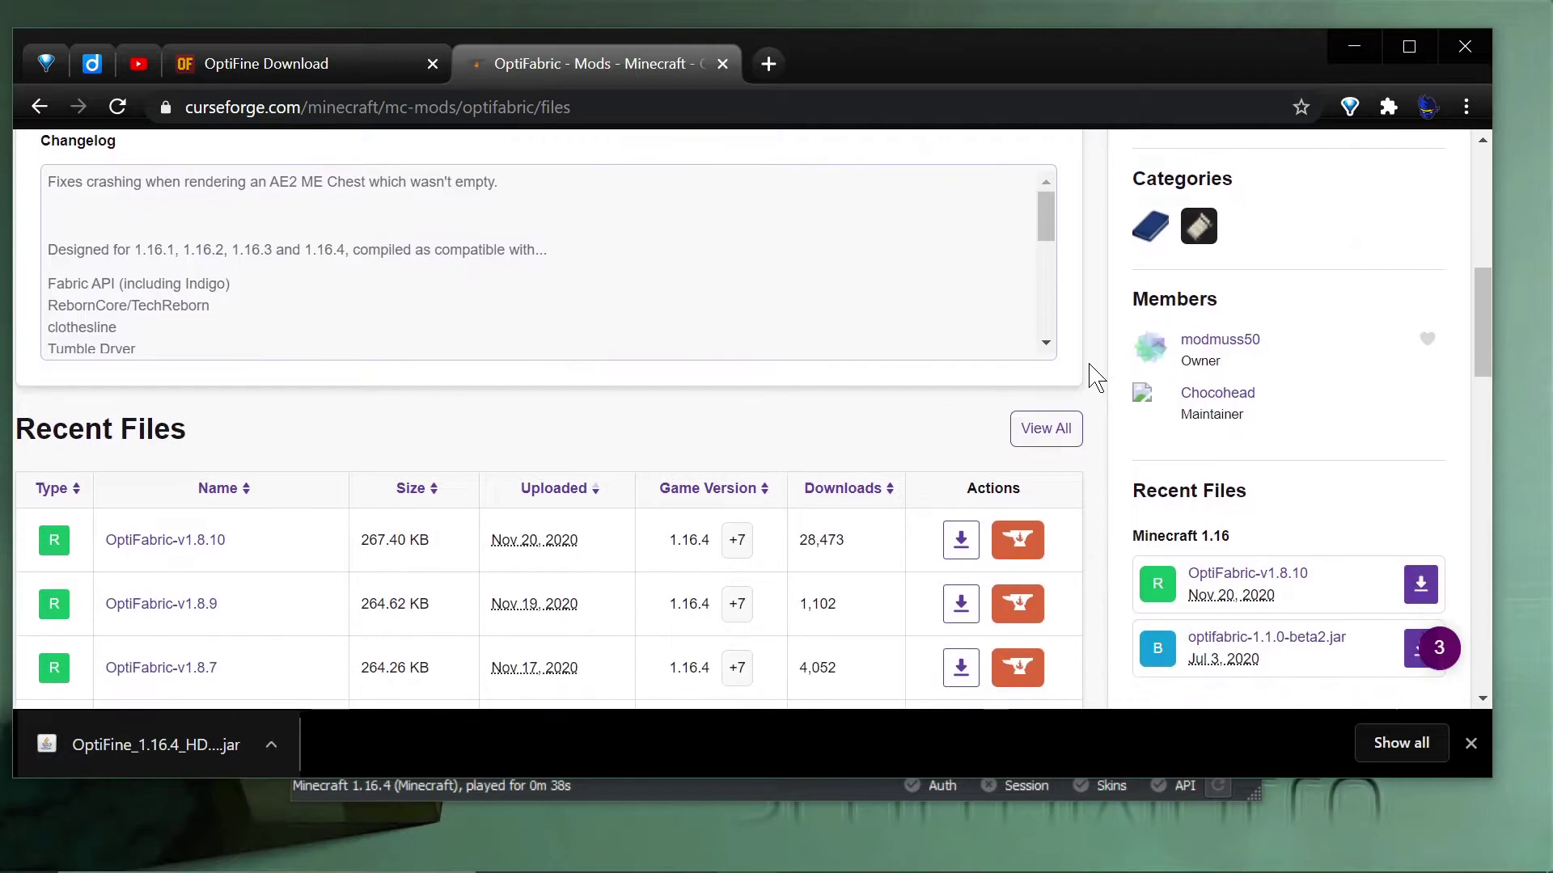
pyautogui.click(1061, 432)
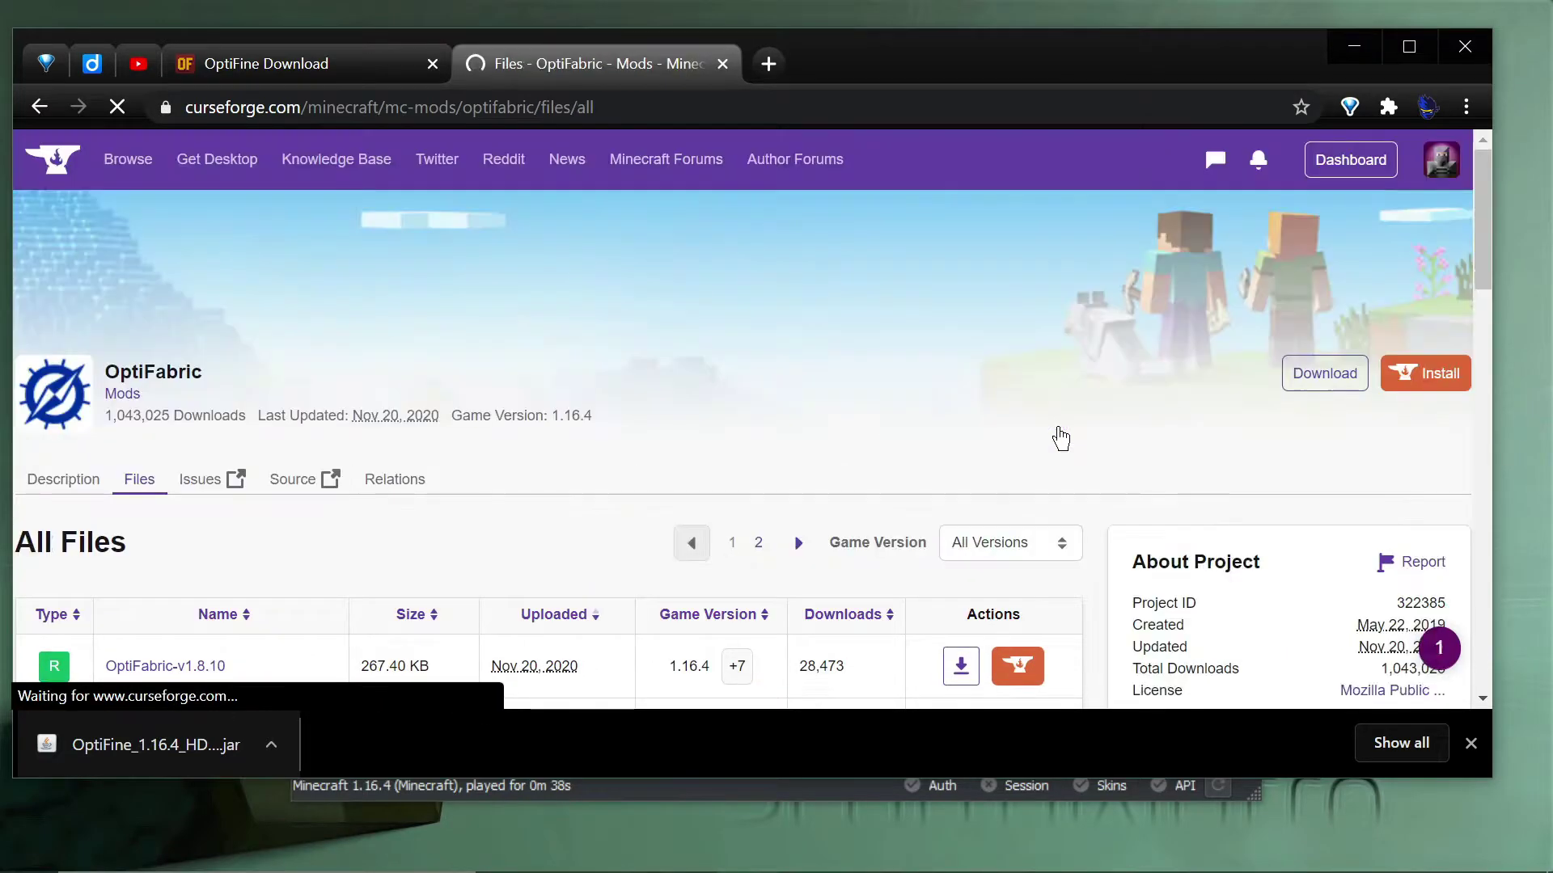
pyautogui.click(1008, 562)
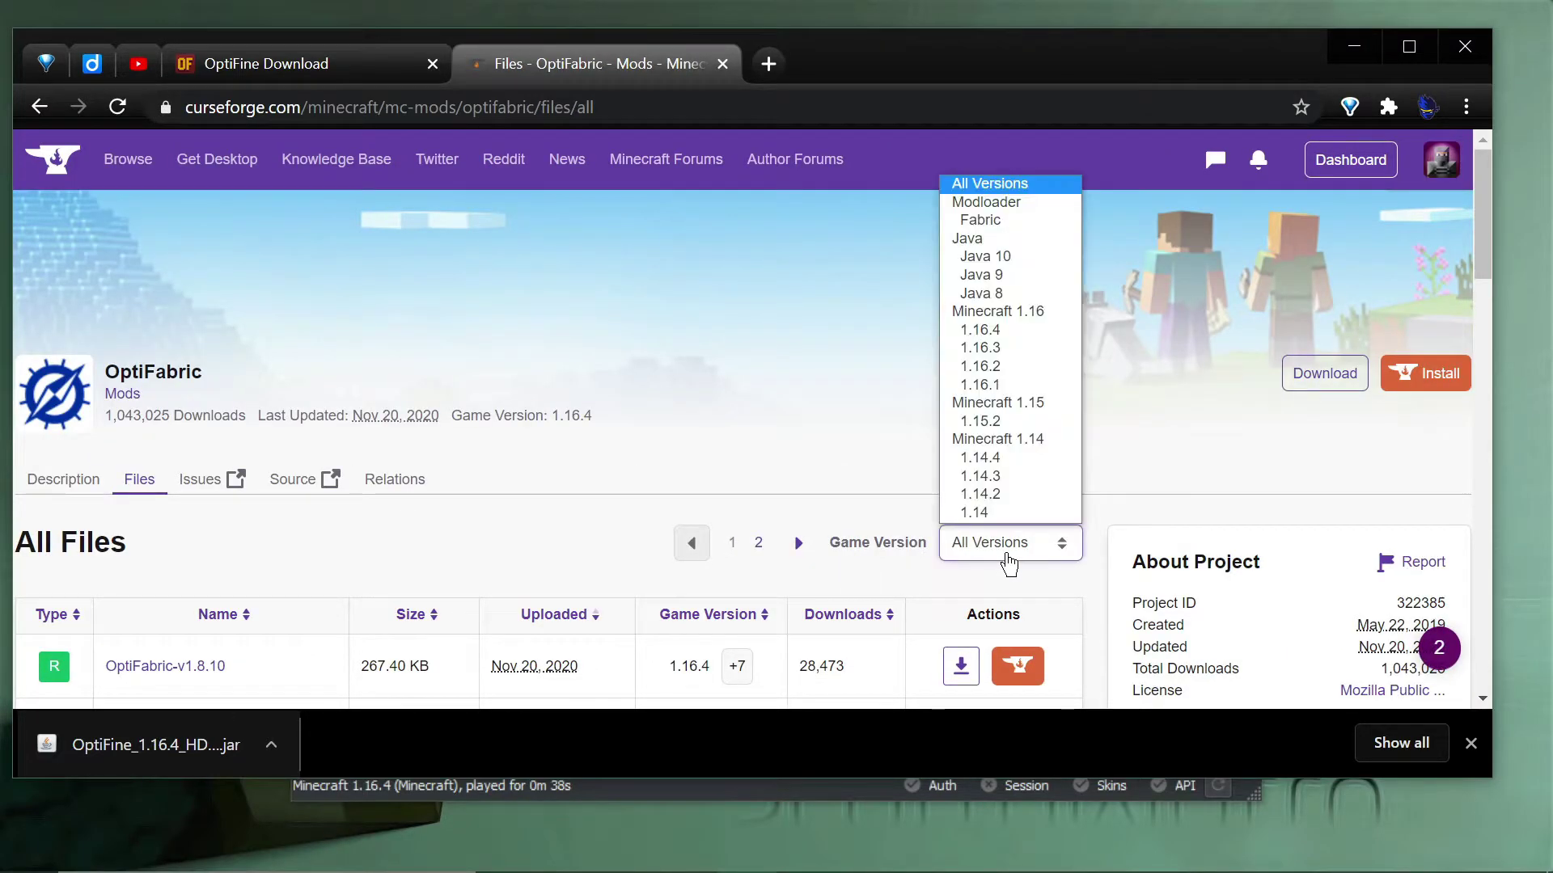
pyautogui.click(999, 464)
pyautogui.click(1010, 558)
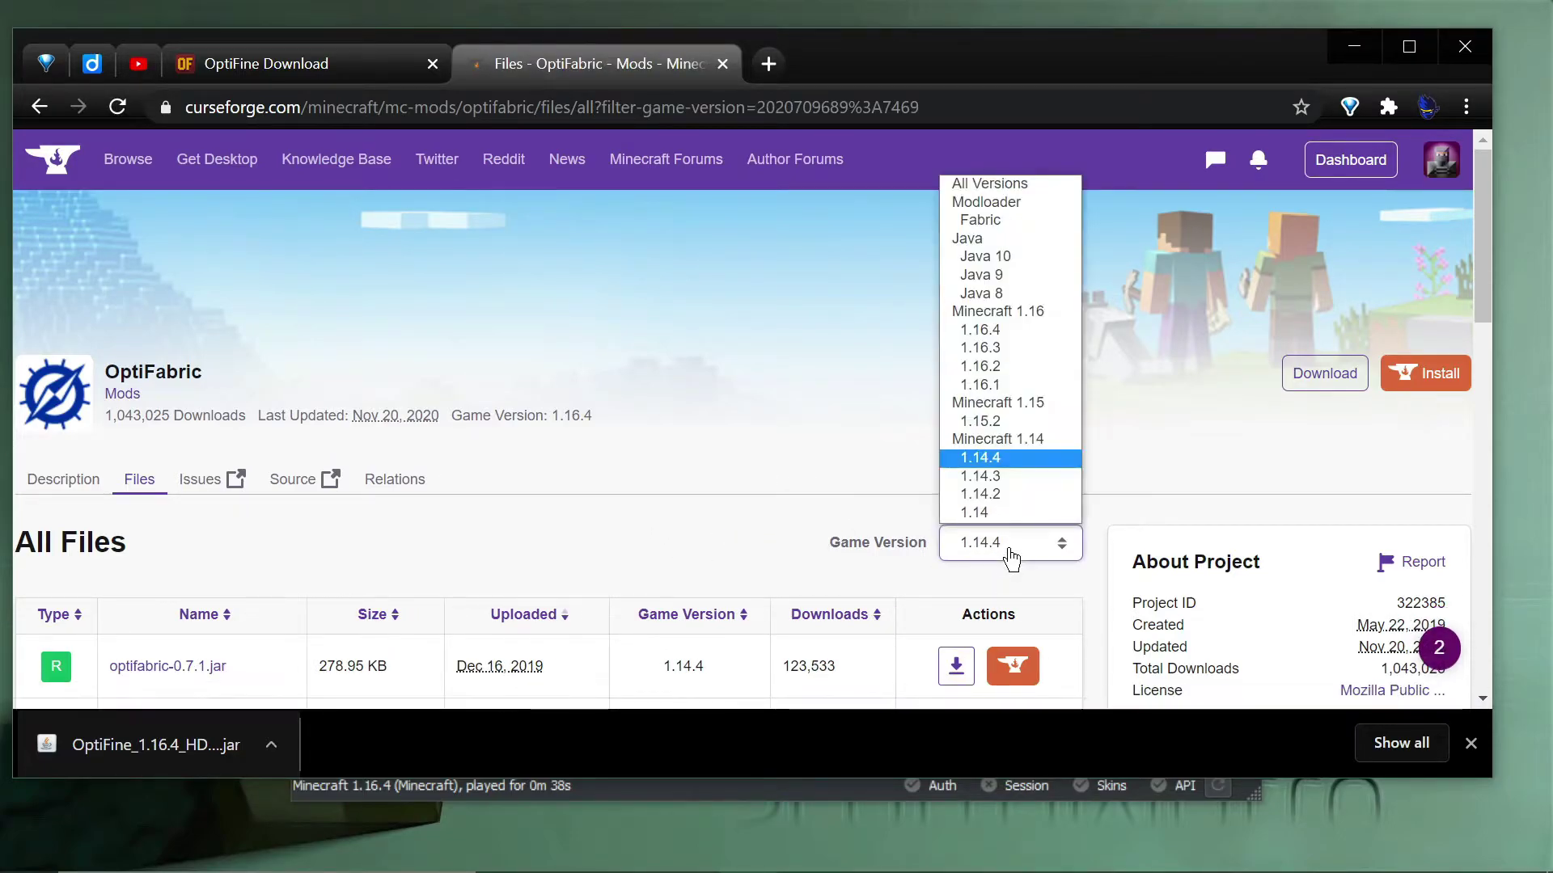
pyautogui.click(980, 513)
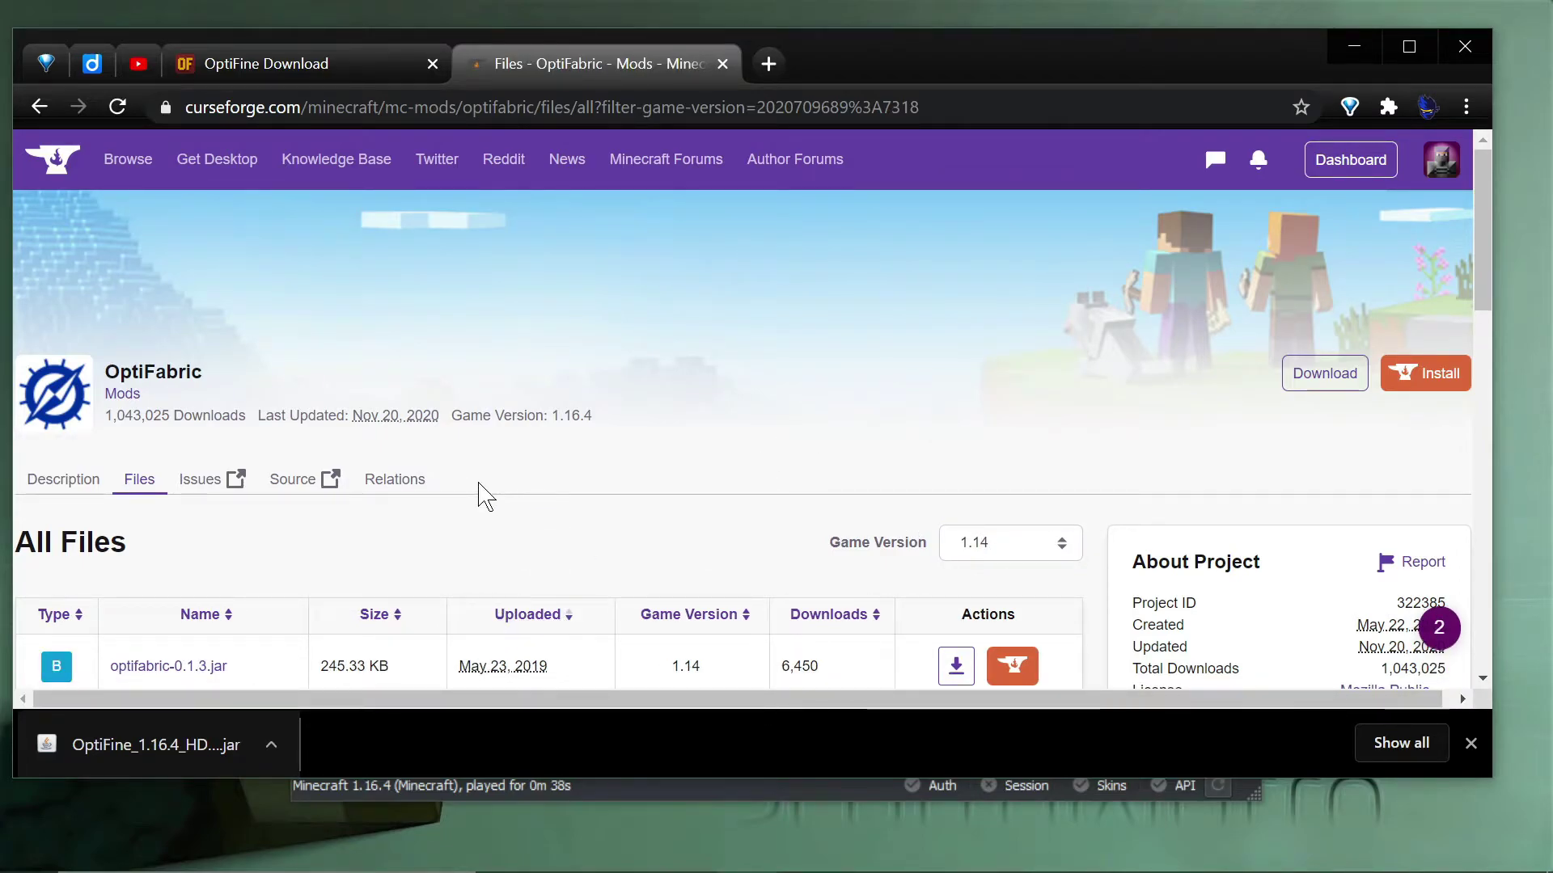
# - Return to the OptiFabric files overview, download OptiFabric-v1.8.10 from the Minecraft 1.16 files, and keep optifabric-1.8.10.jar
pyautogui.click(139, 481)
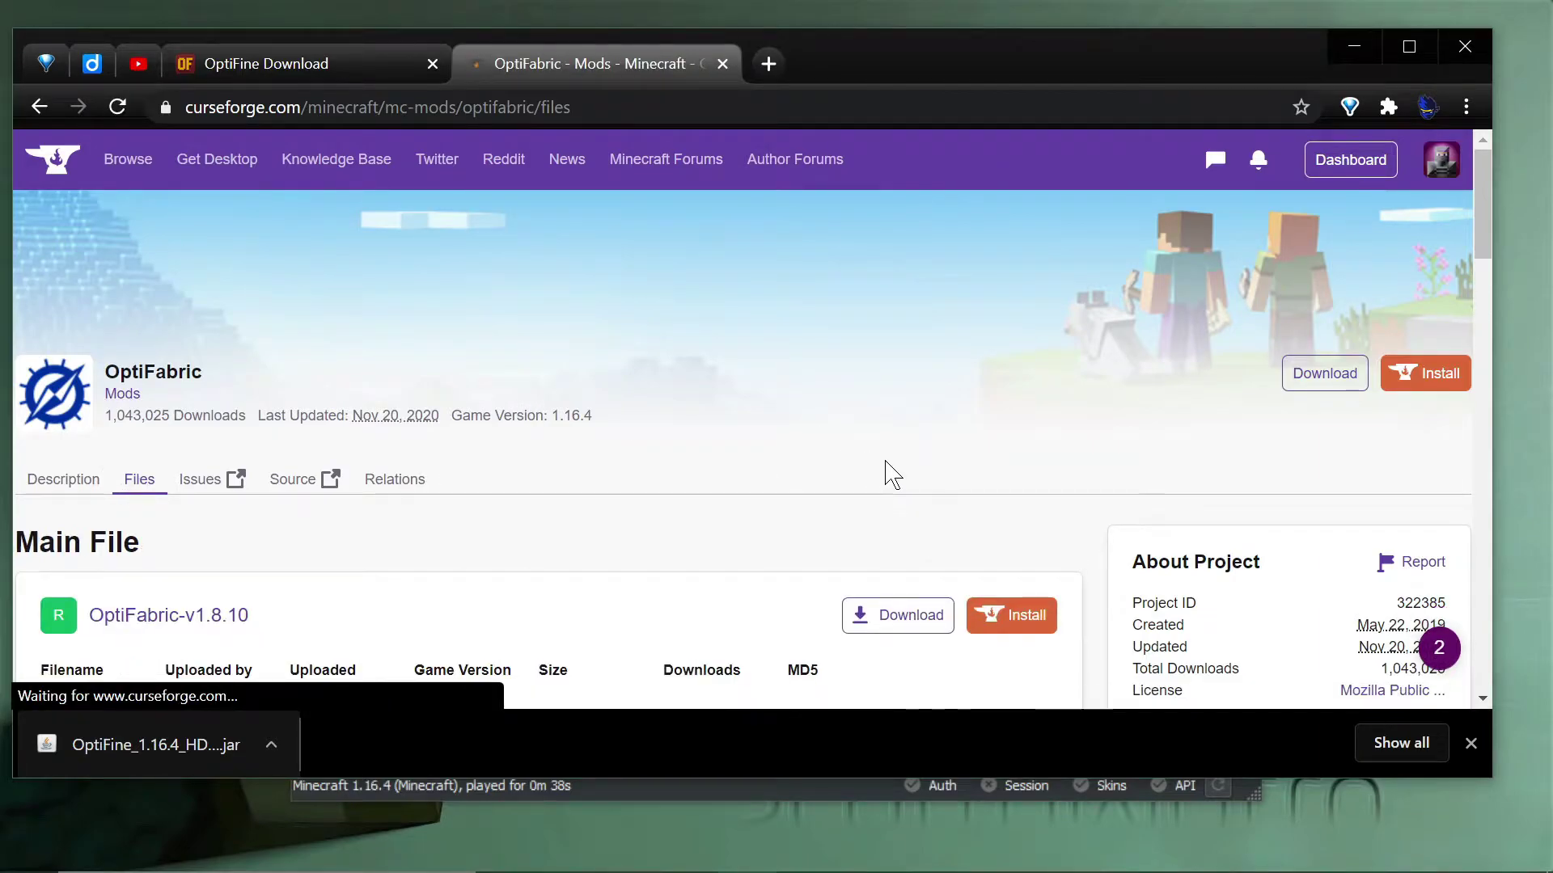
pyautogui.scroll(-3, 893, 472)
pyautogui.scroll(-1, 892, 472)
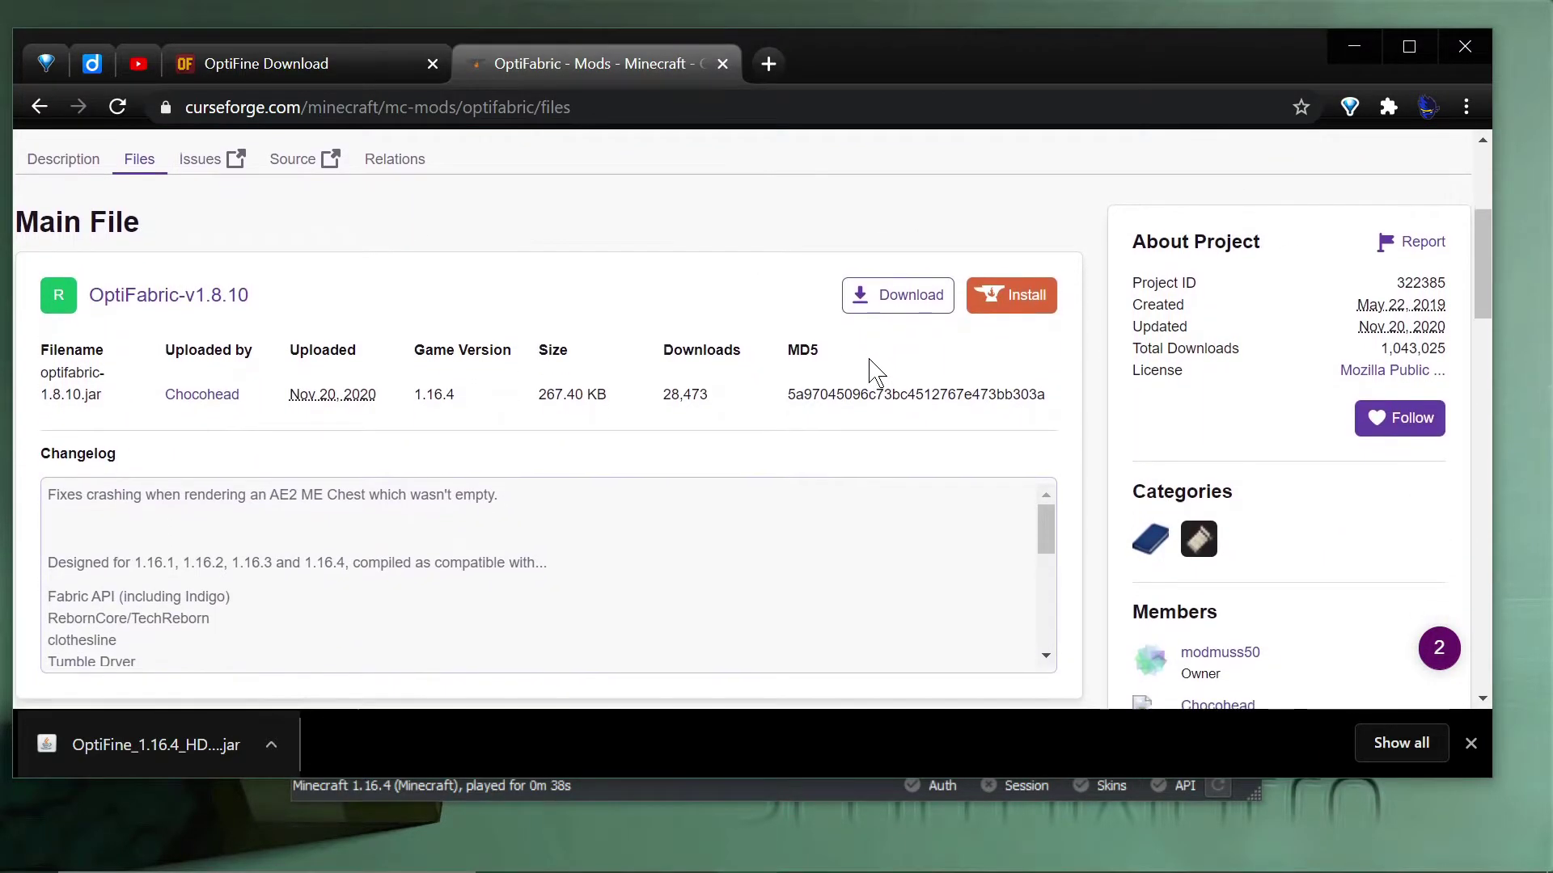
pyautogui.scroll(-1, 1237, 572)
pyautogui.scroll(-3, 1243, 576)
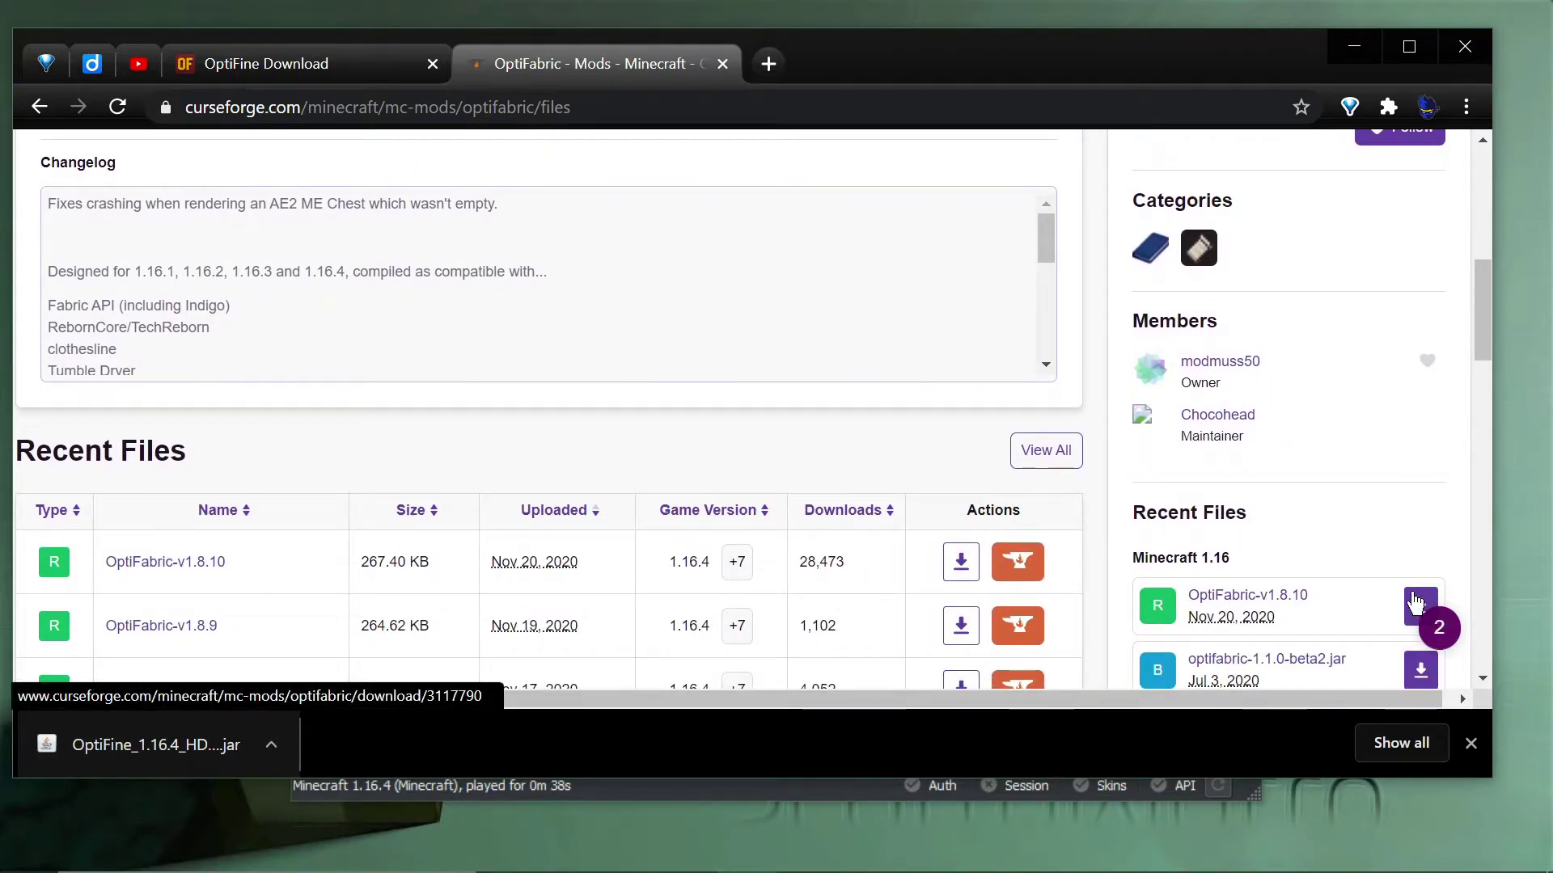
pyautogui.click(1419, 608)
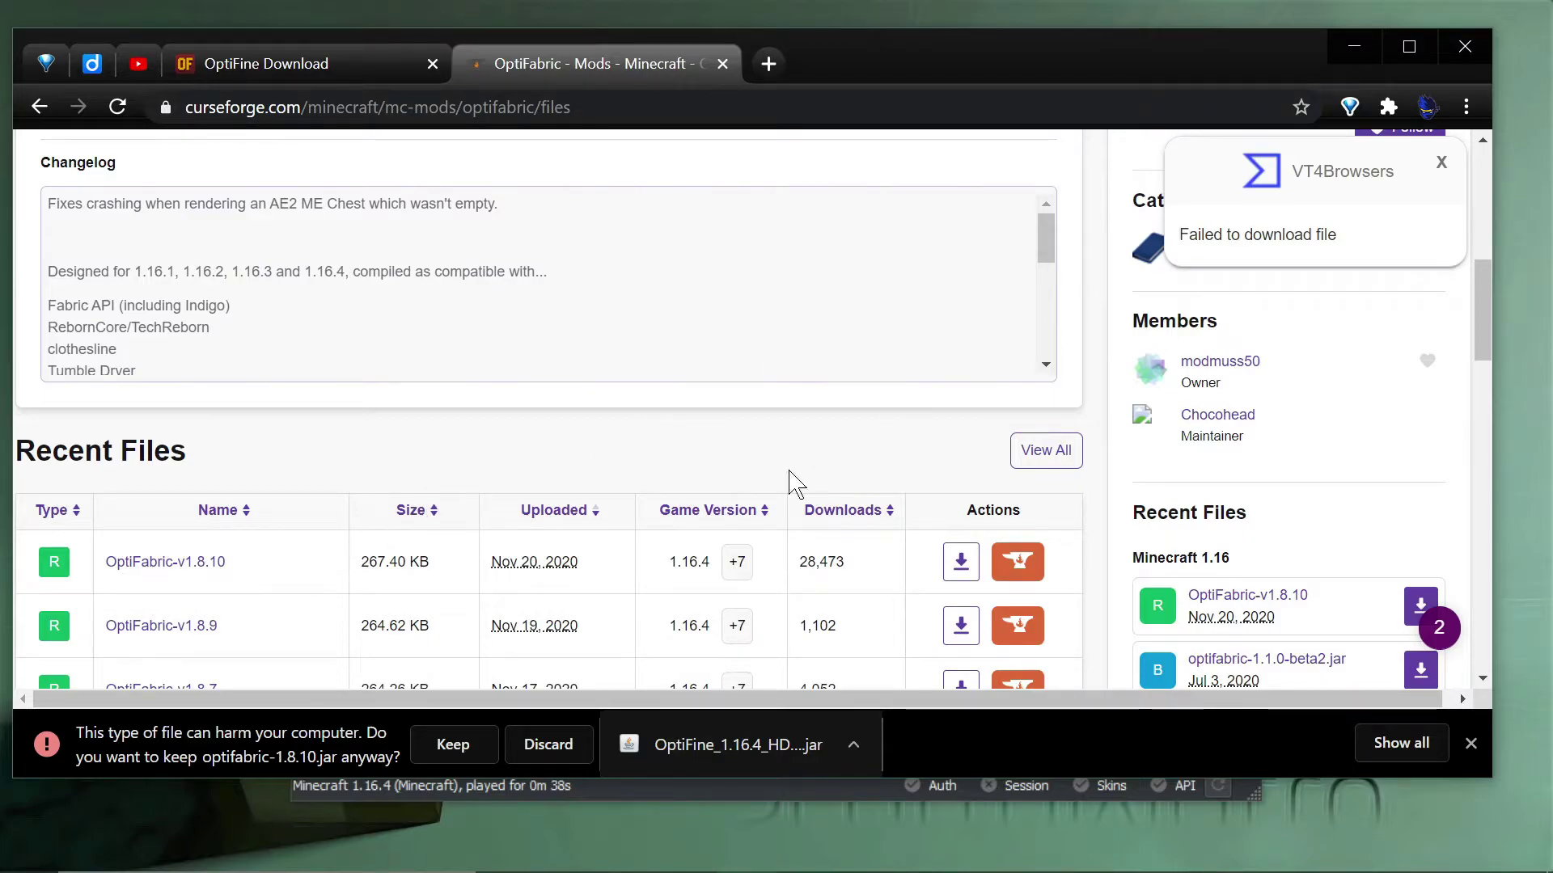
pyautogui.click(455, 745)
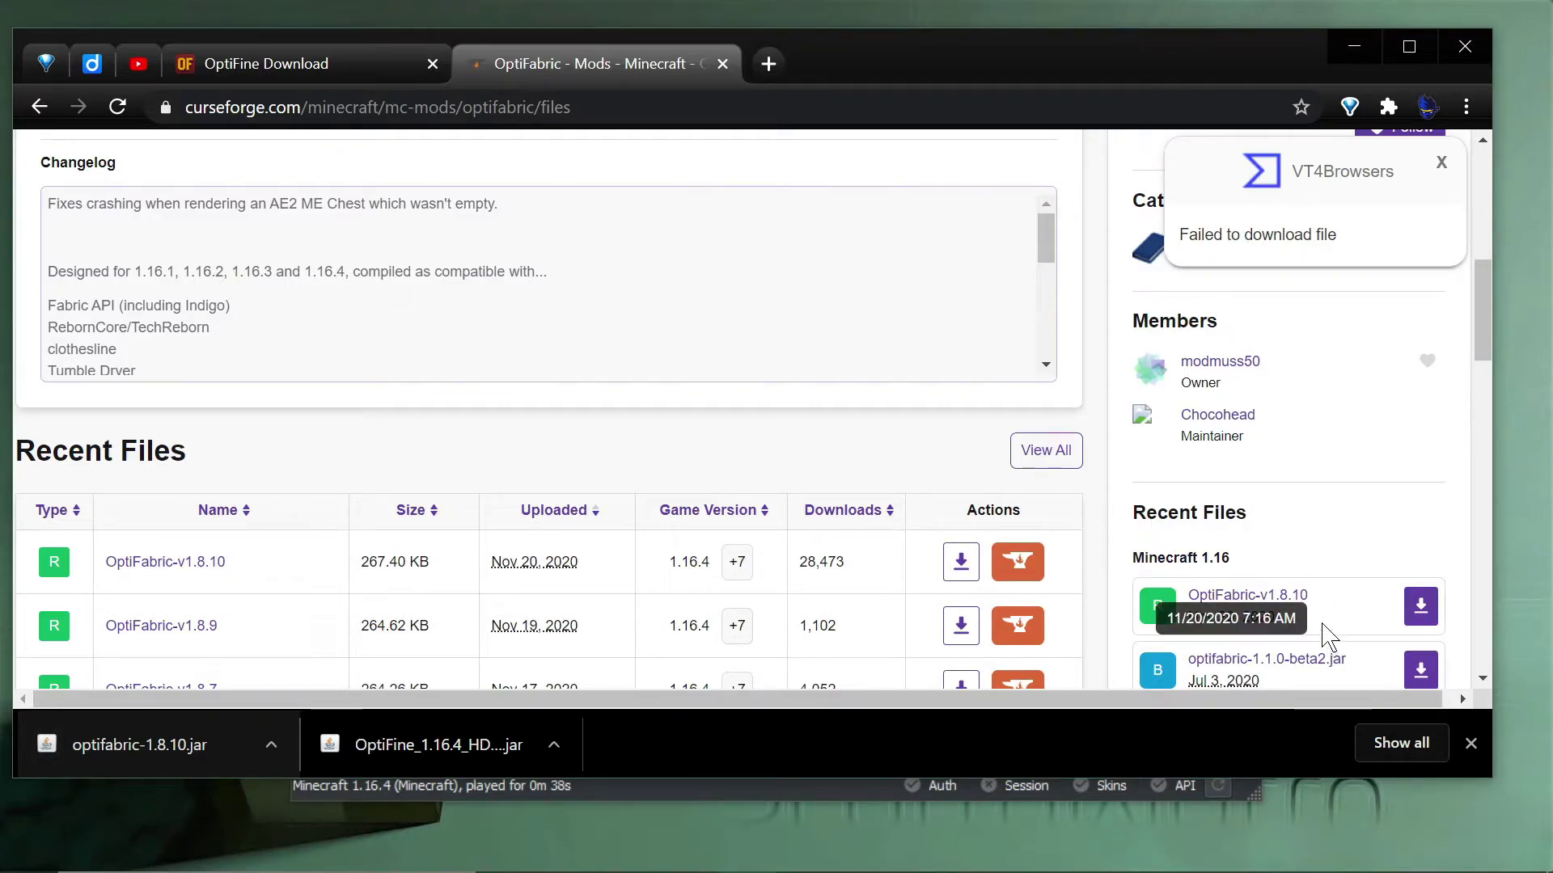
# - Scan the OptiFabric-v1.8.10 file link with VirusTotal, check the detection report, and close it
pyautogui.rightClick(1284, 596)
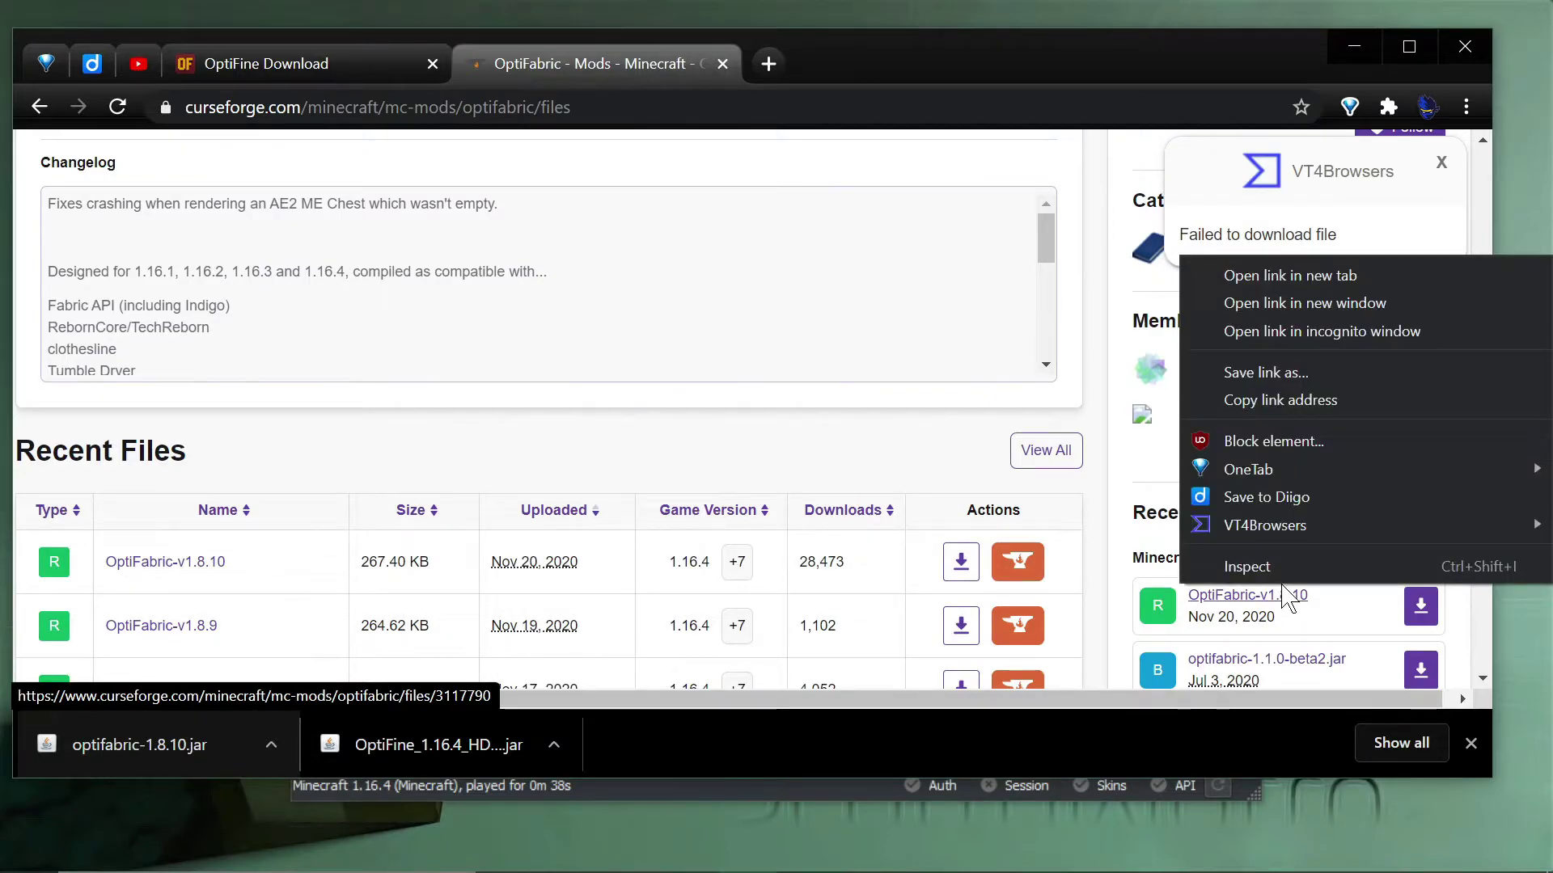
pyautogui.moveTo(1294, 524)
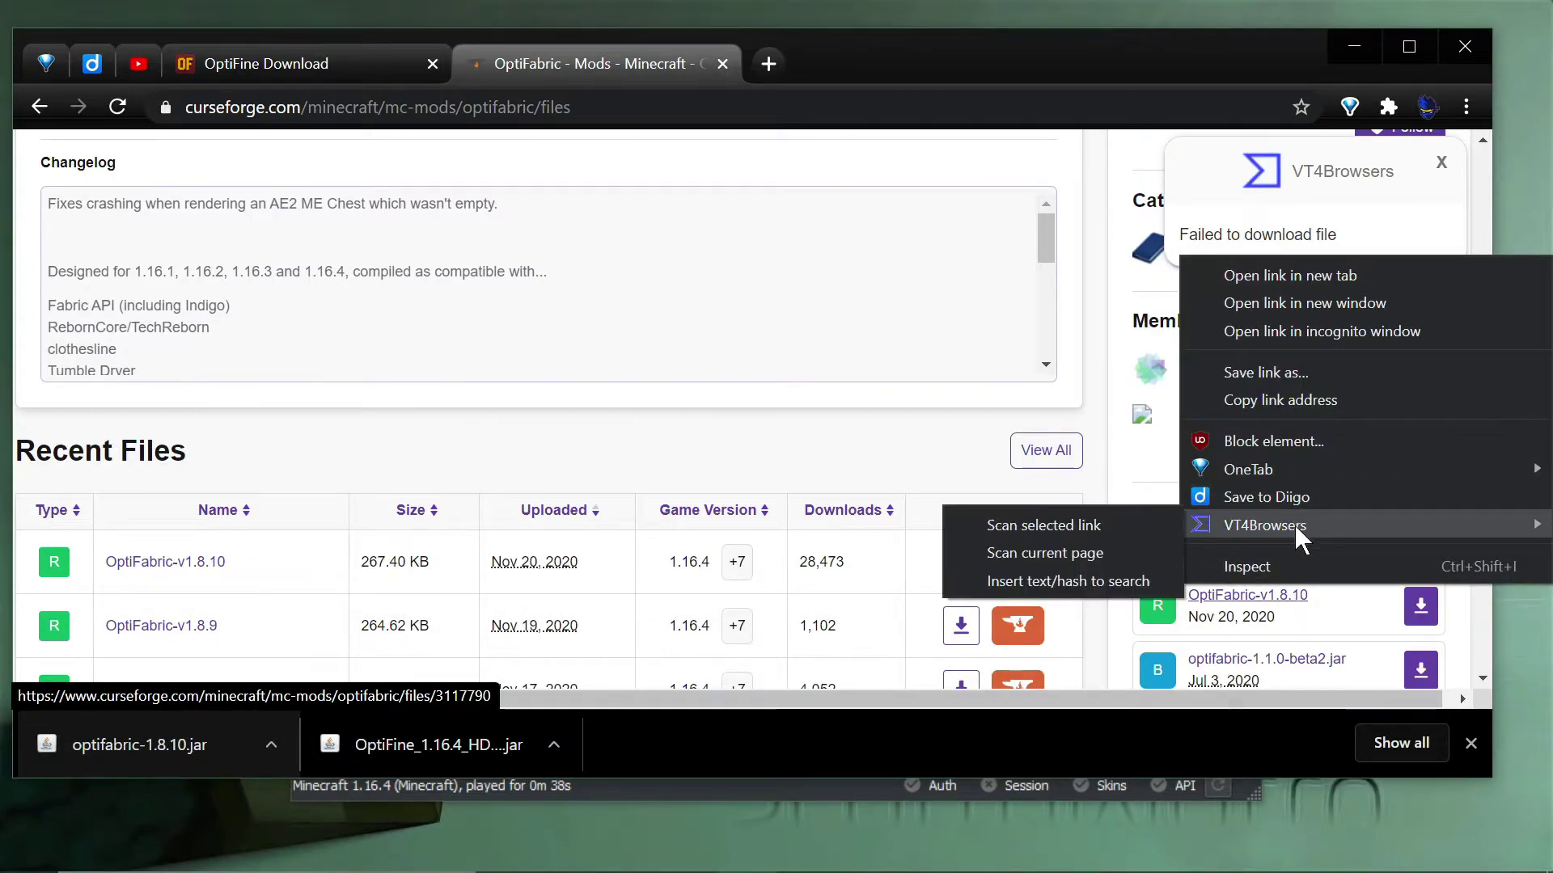
pyautogui.click(1138, 524)
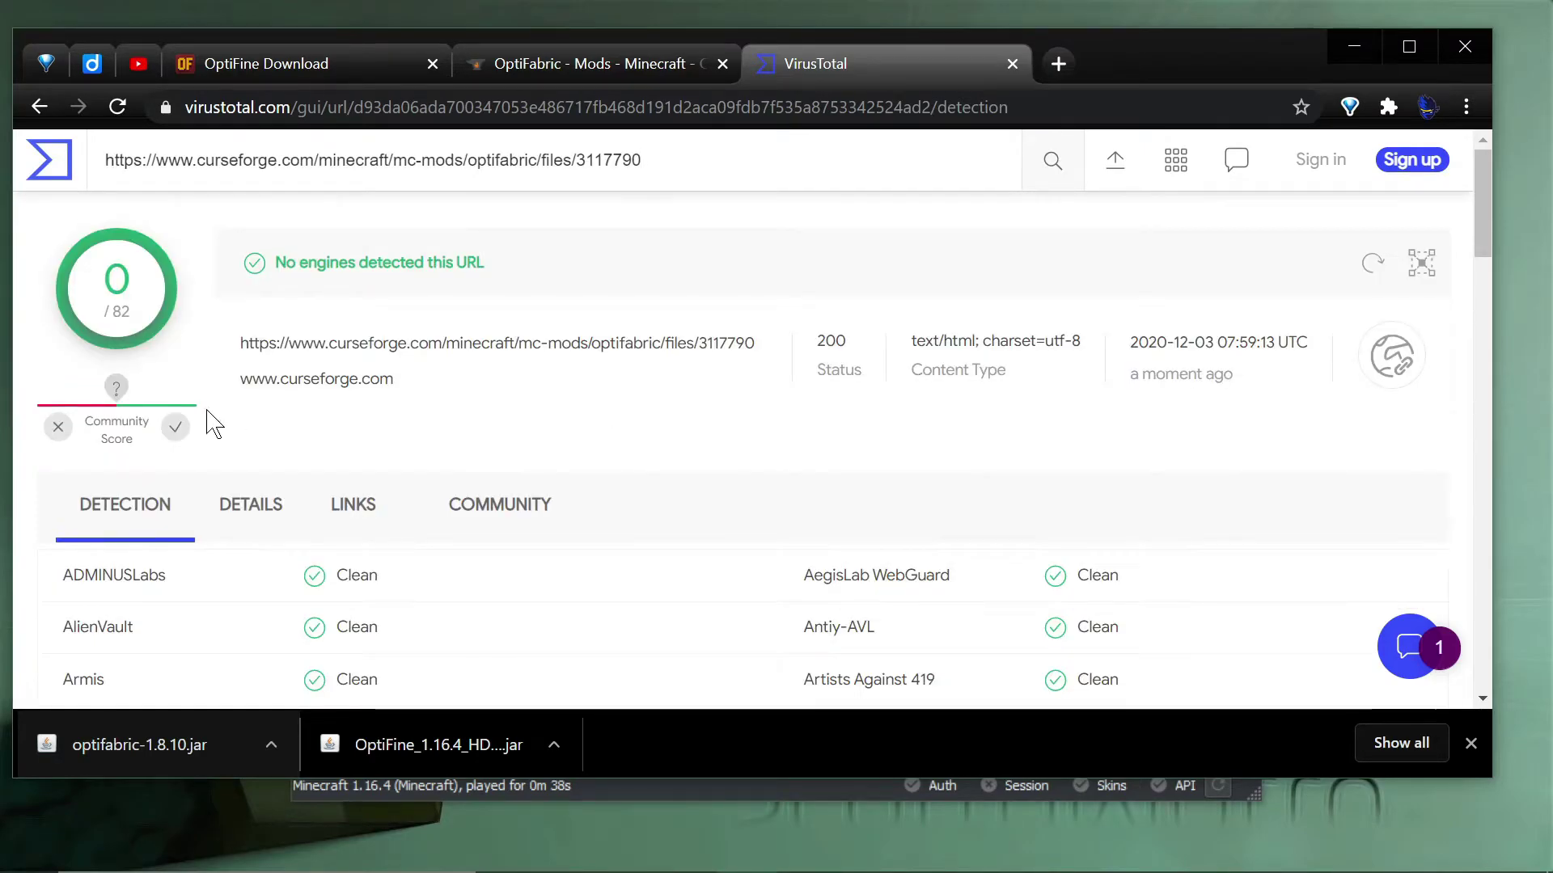
pyautogui.click(1011, 64)
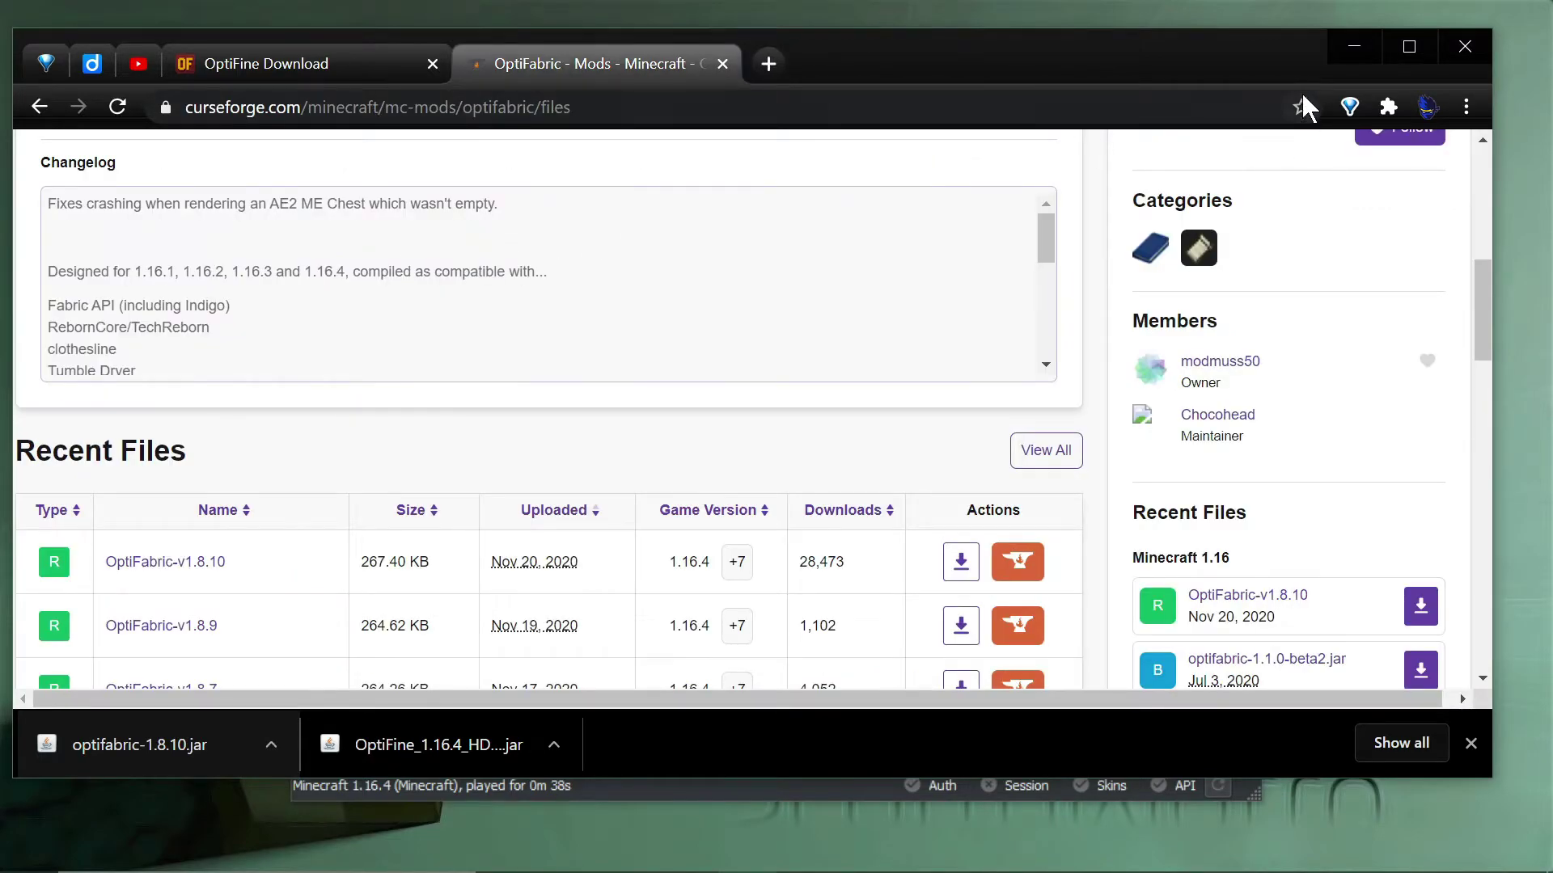
# - Switch to MultiMC and create a vanilla Minecraft 1.16.4 instance with the default name and no group
pyautogui.click(1354, 46)
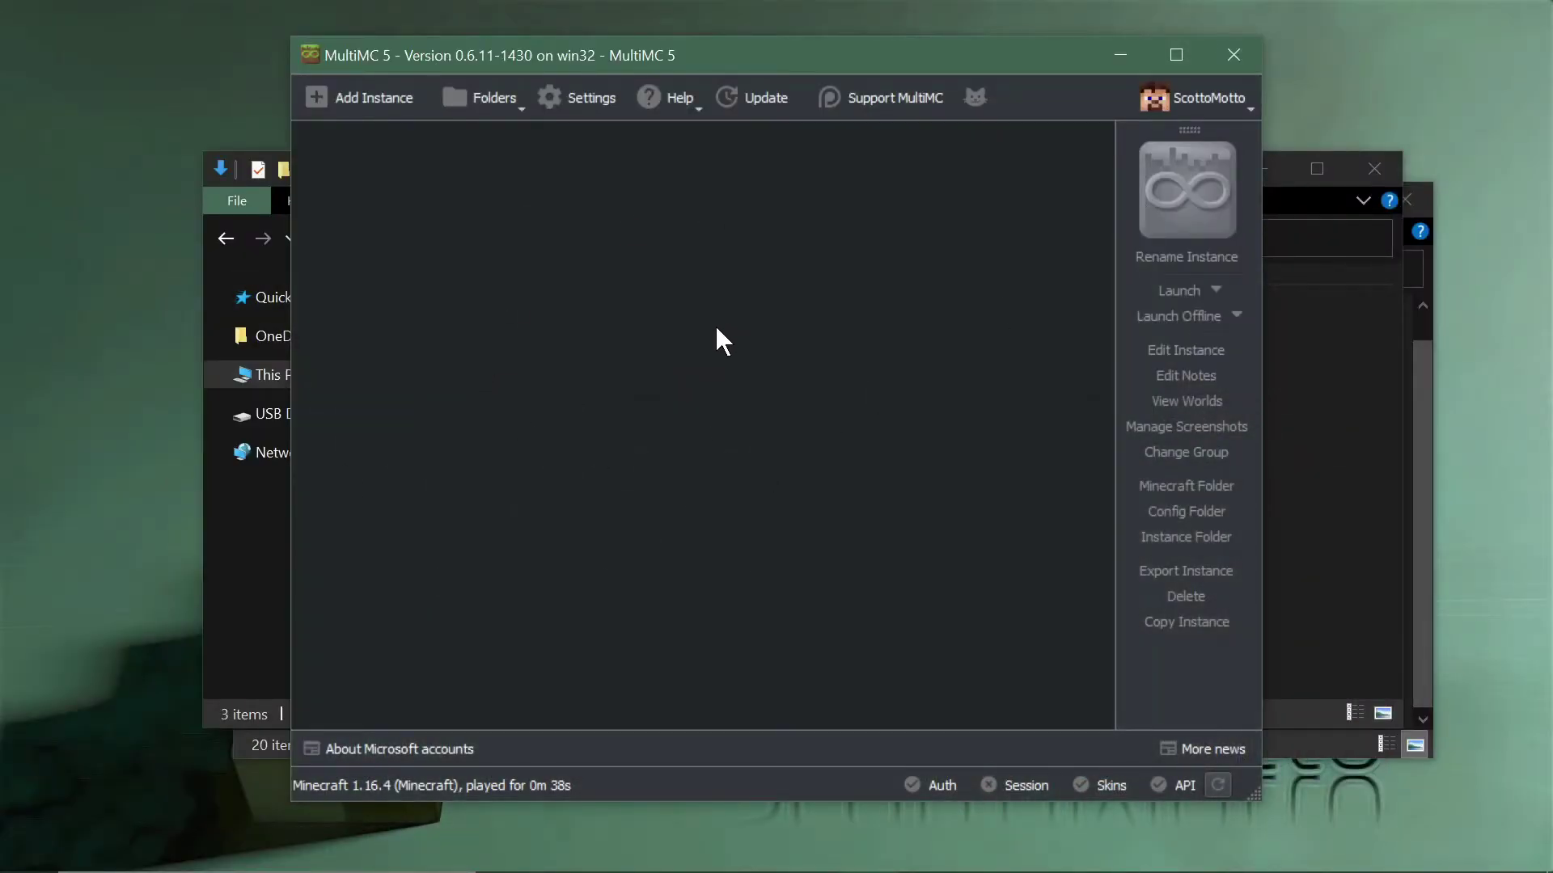
pyautogui.rightClick(411, 290)
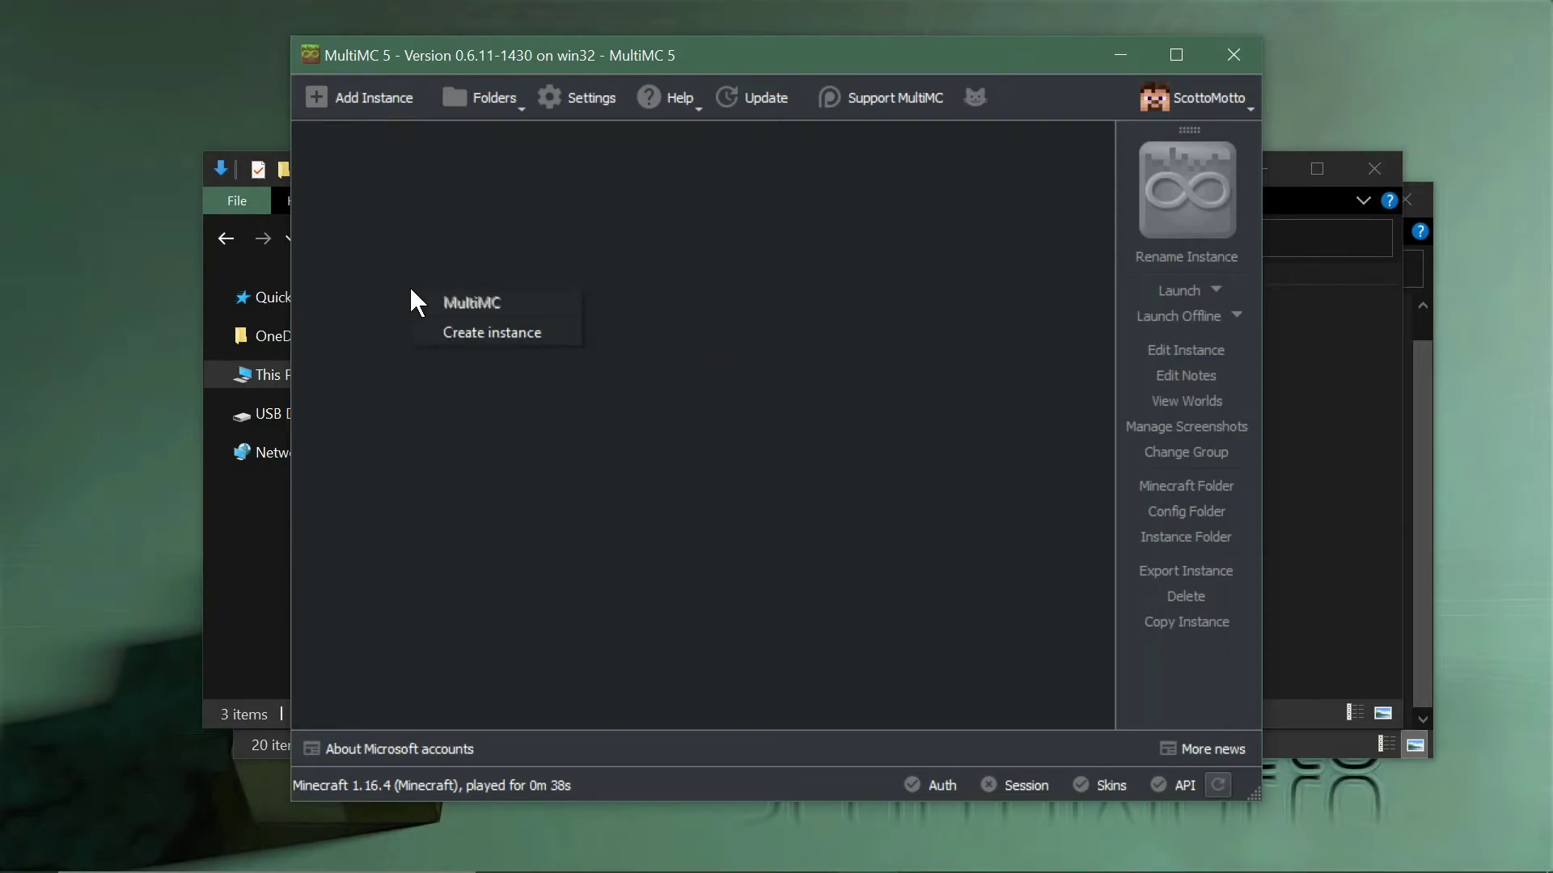
pyautogui.click(434, 337)
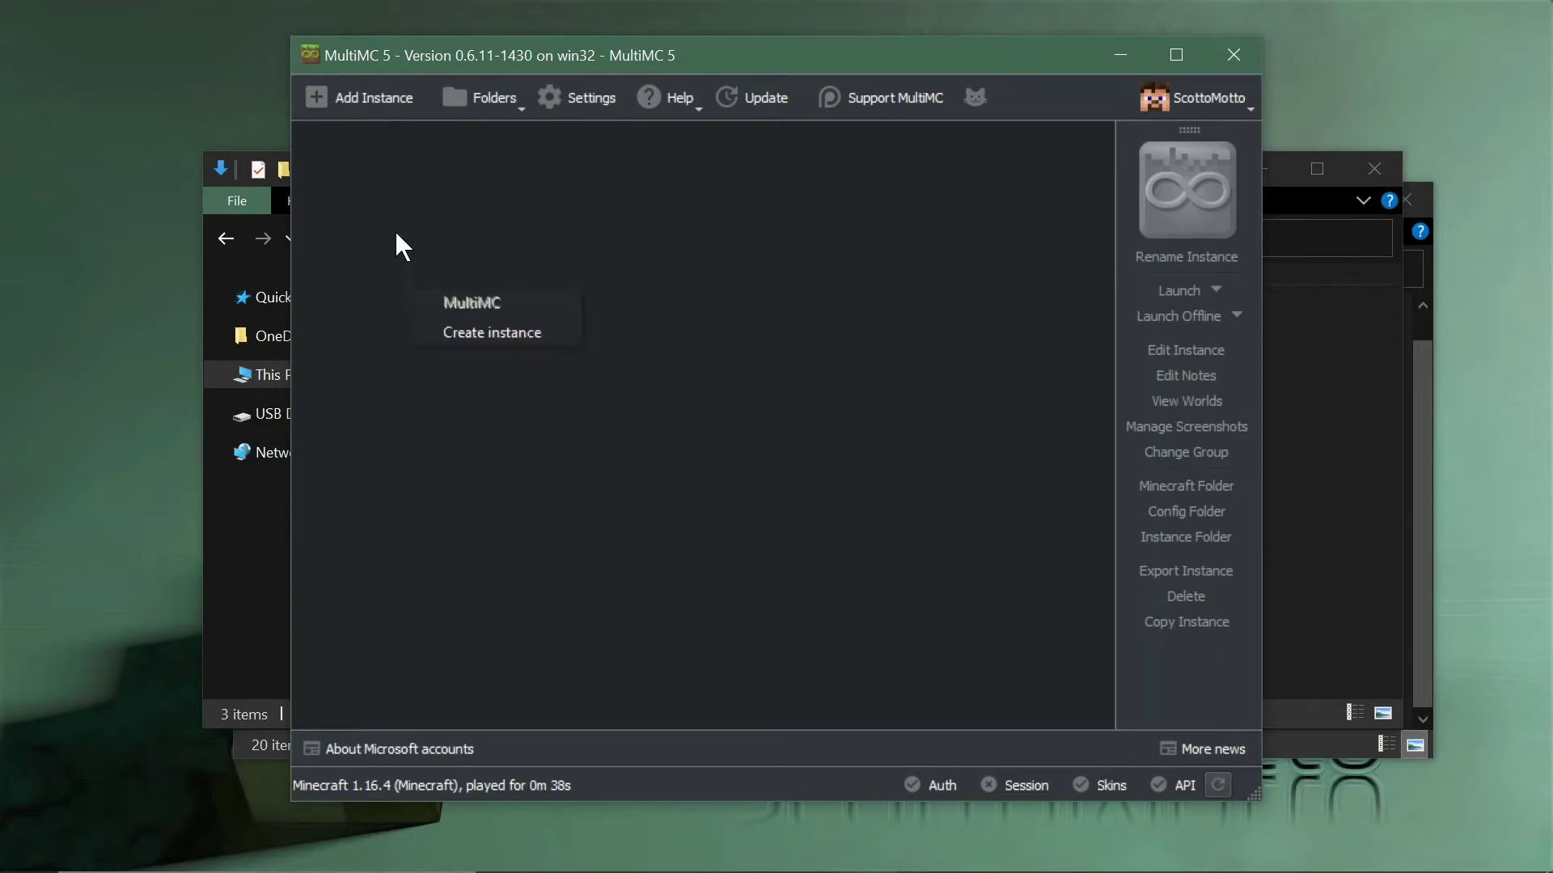
pyautogui.click(346, 95)
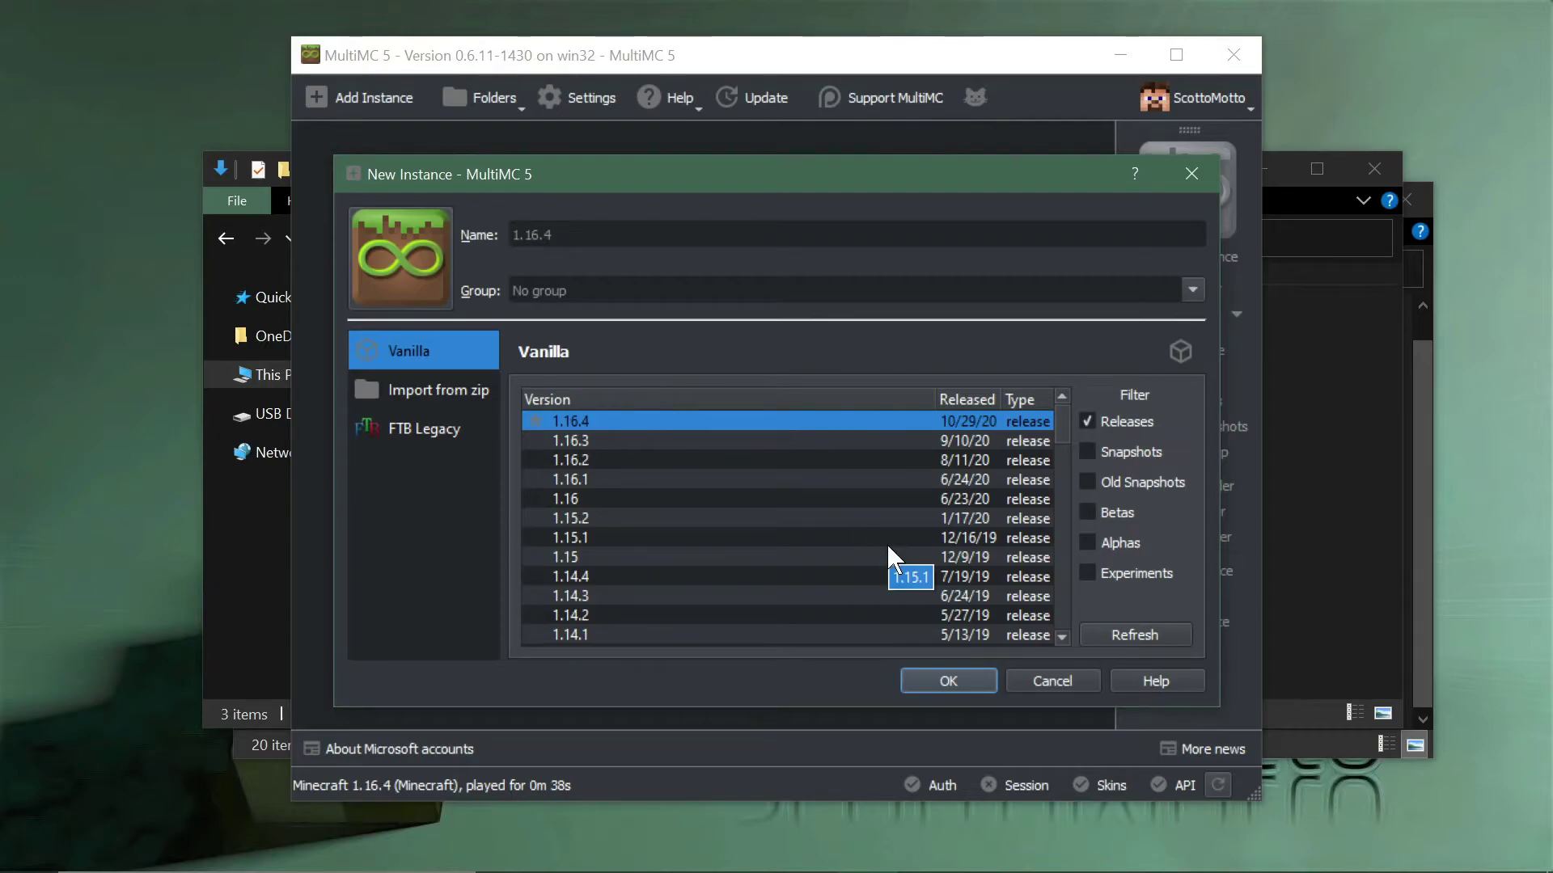
pyautogui.click(925, 680)
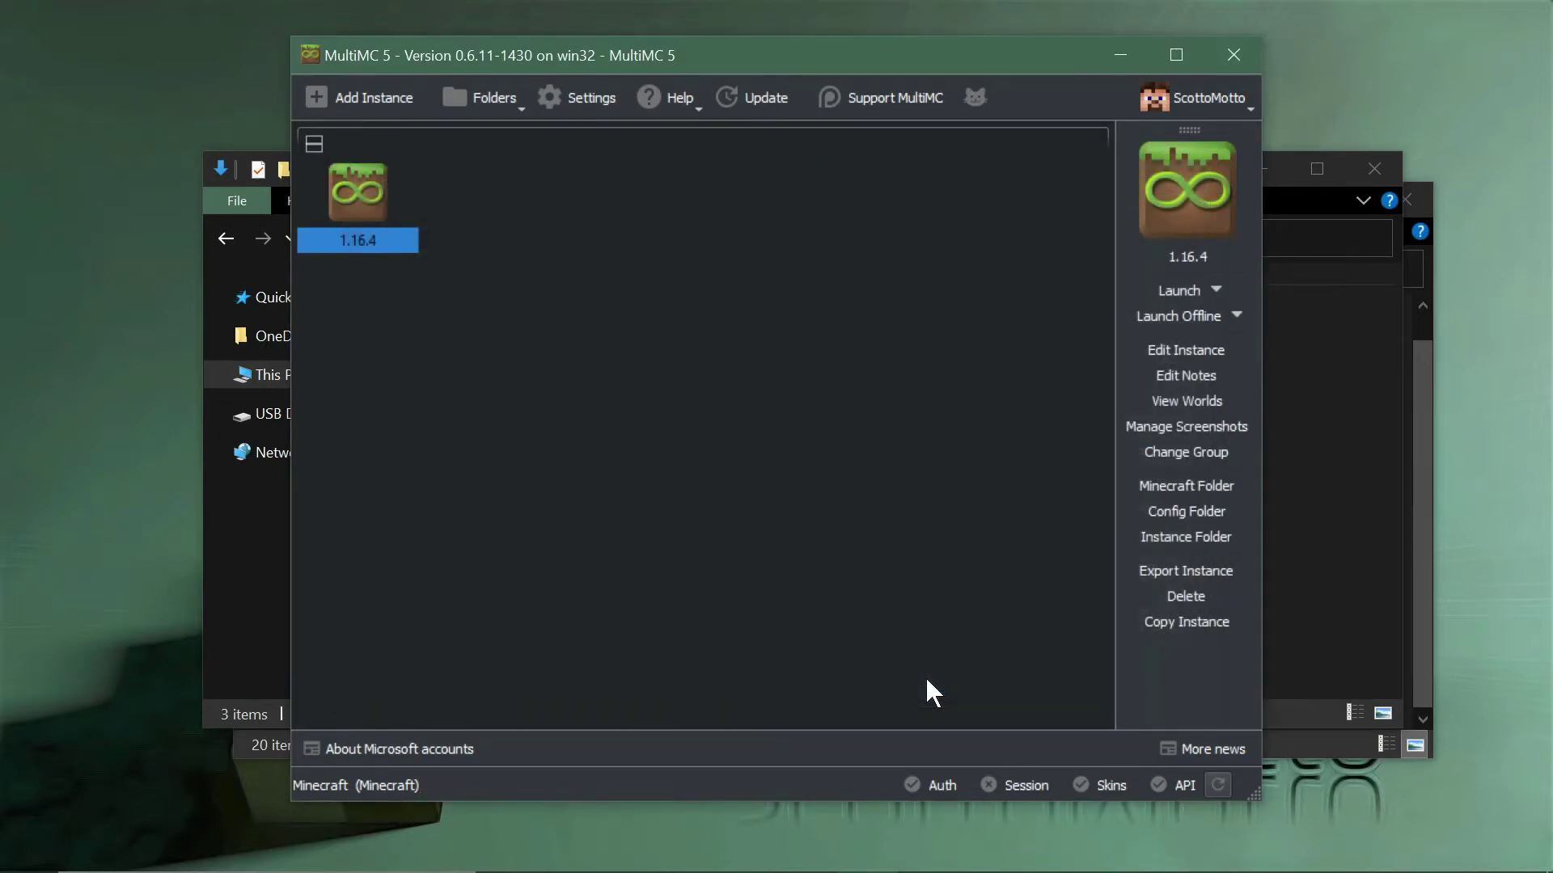
# - Open the 1.16.4 instance for editing and install Fabric Loader version 0.10.8
pyautogui.rightClick(356, 202)
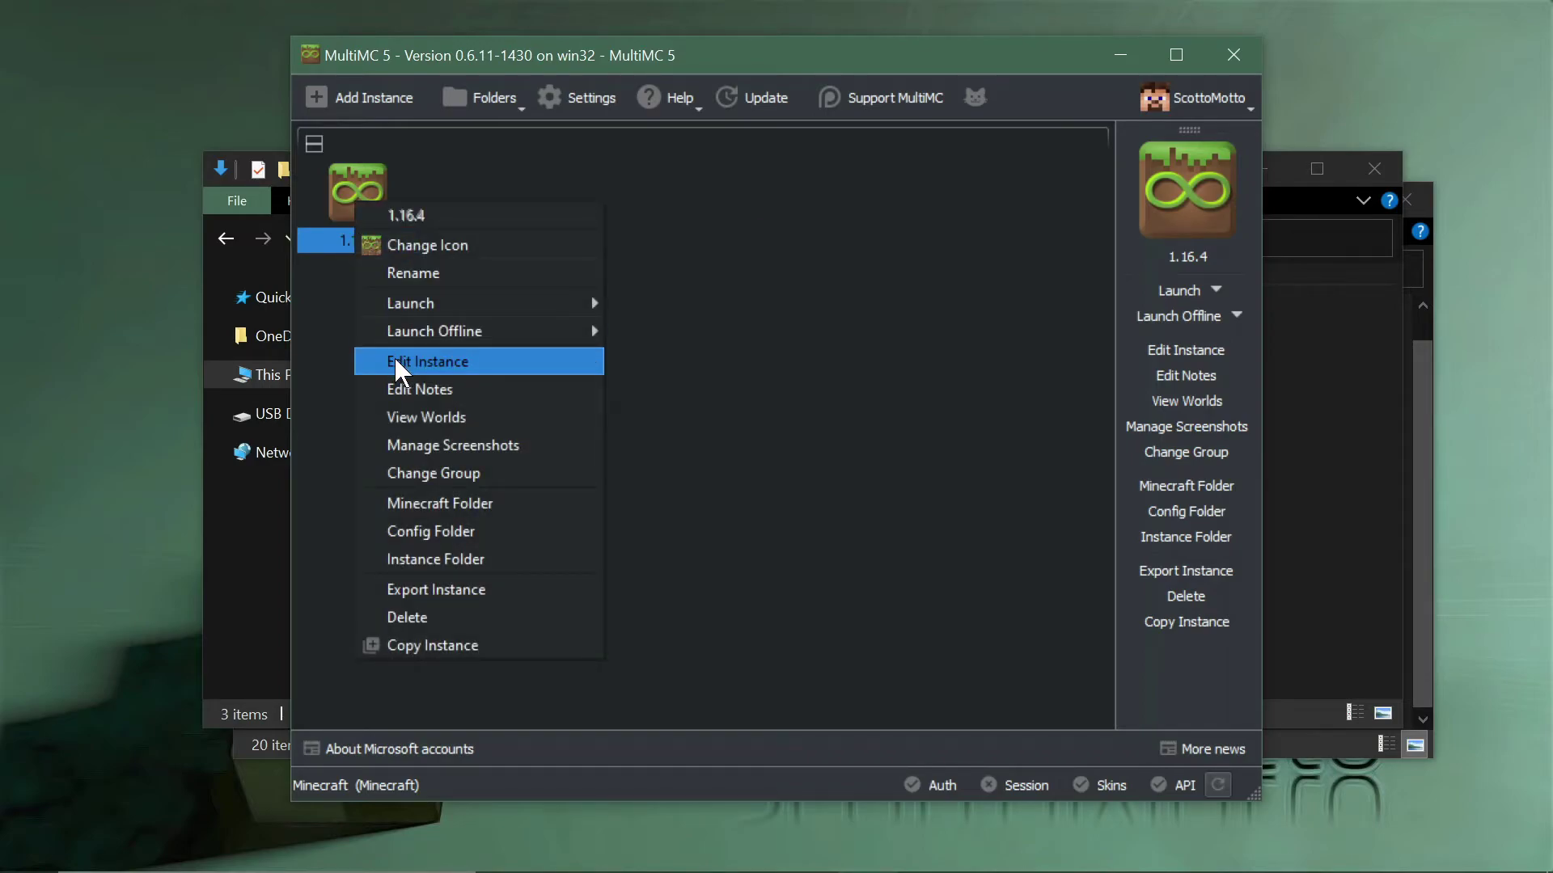
pyautogui.click(997, 307)
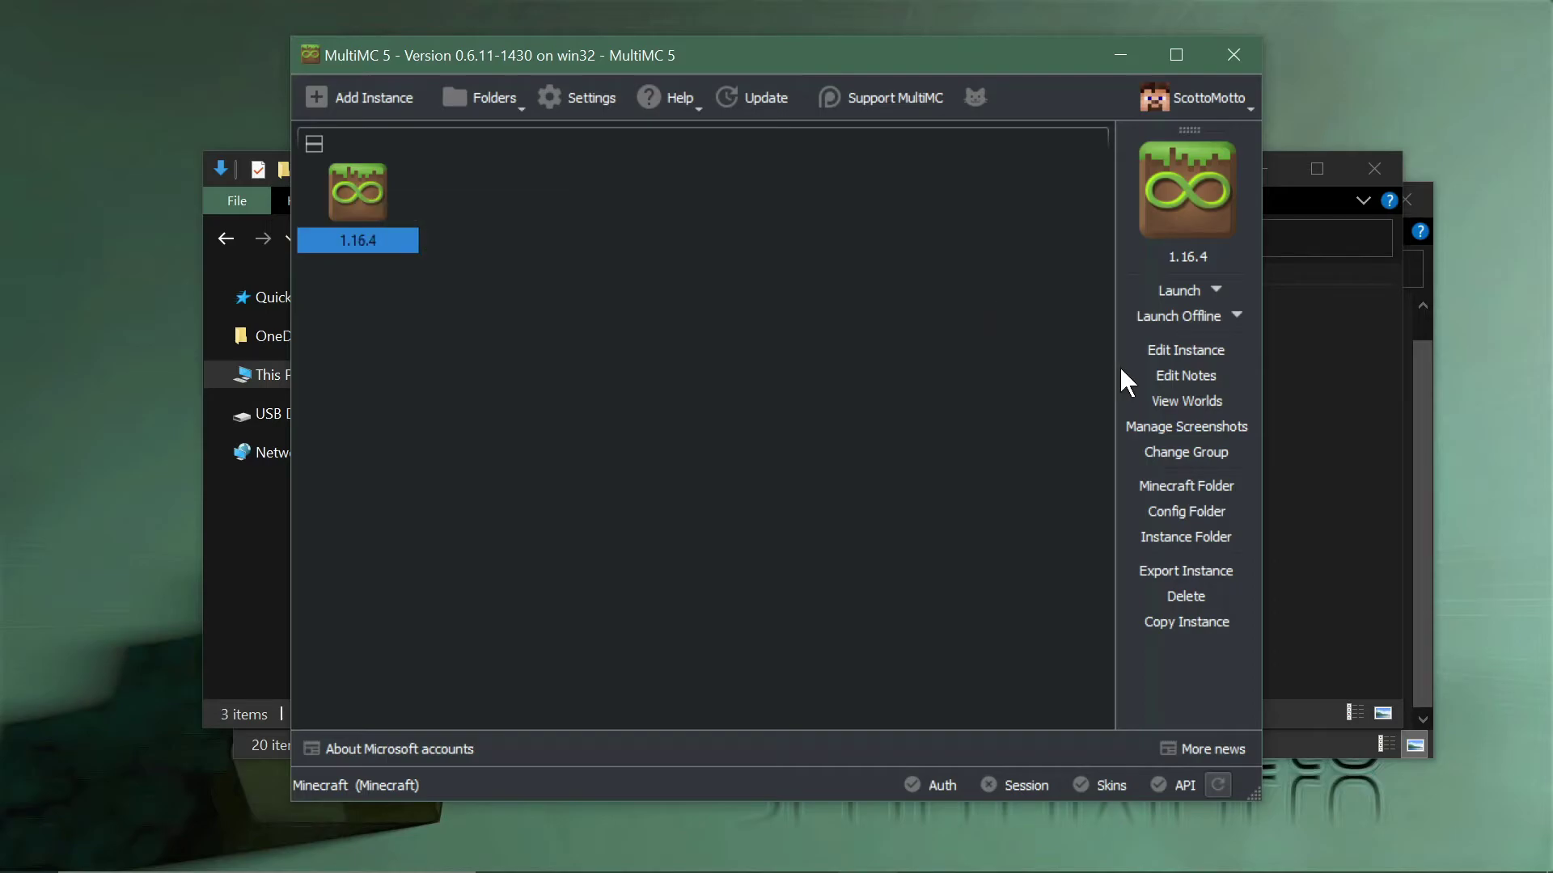
pyautogui.click(1181, 353)
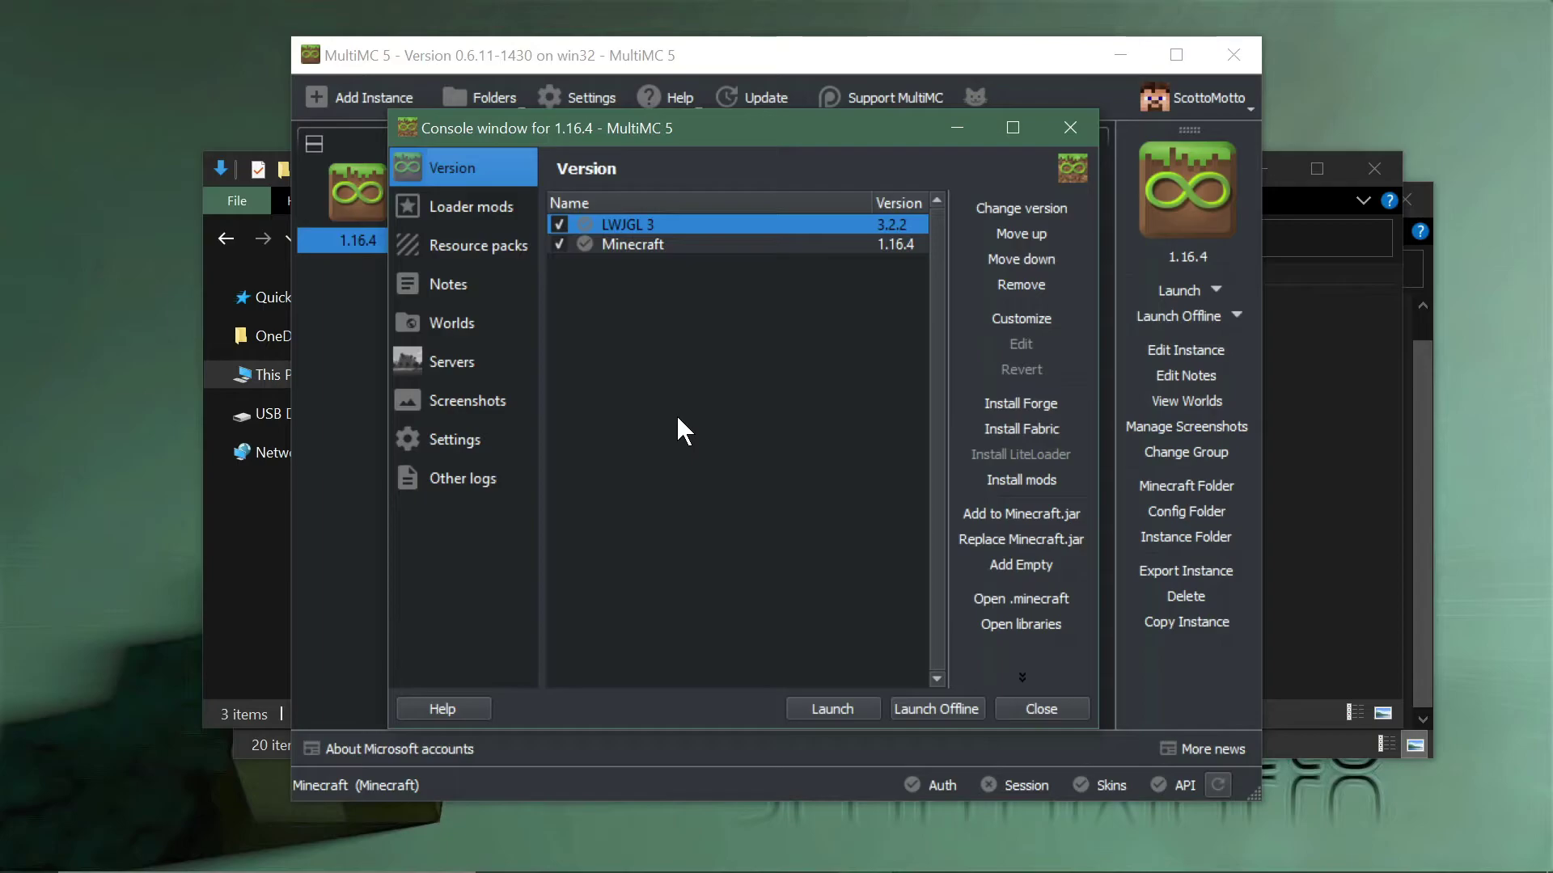
pyautogui.click(1033, 422)
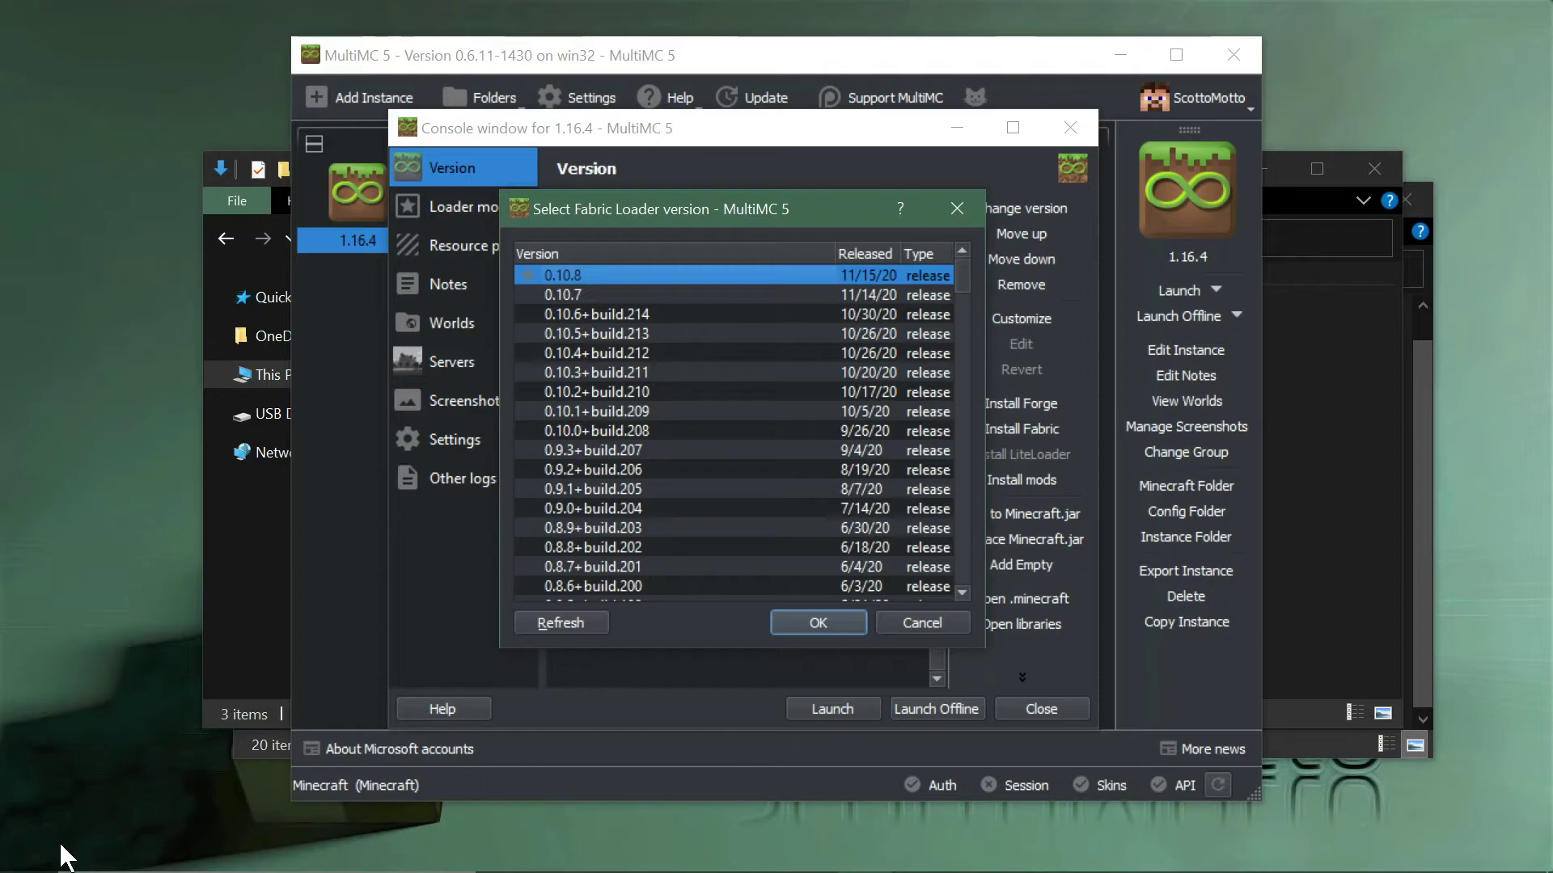
pyautogui.moveTo(58, 870)
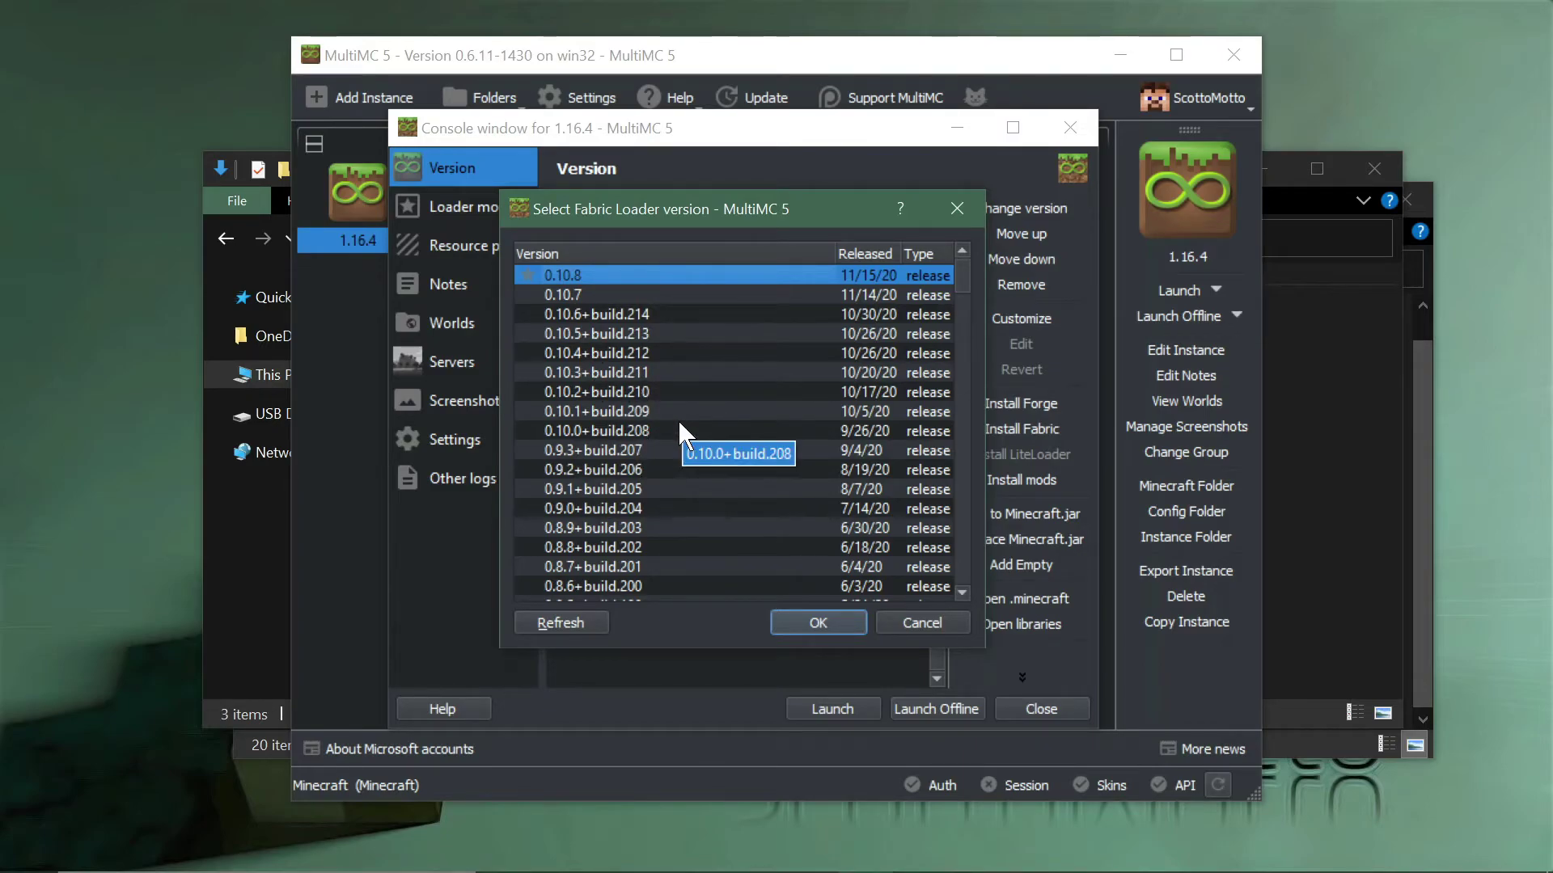
pyautogui.click(799, 618)
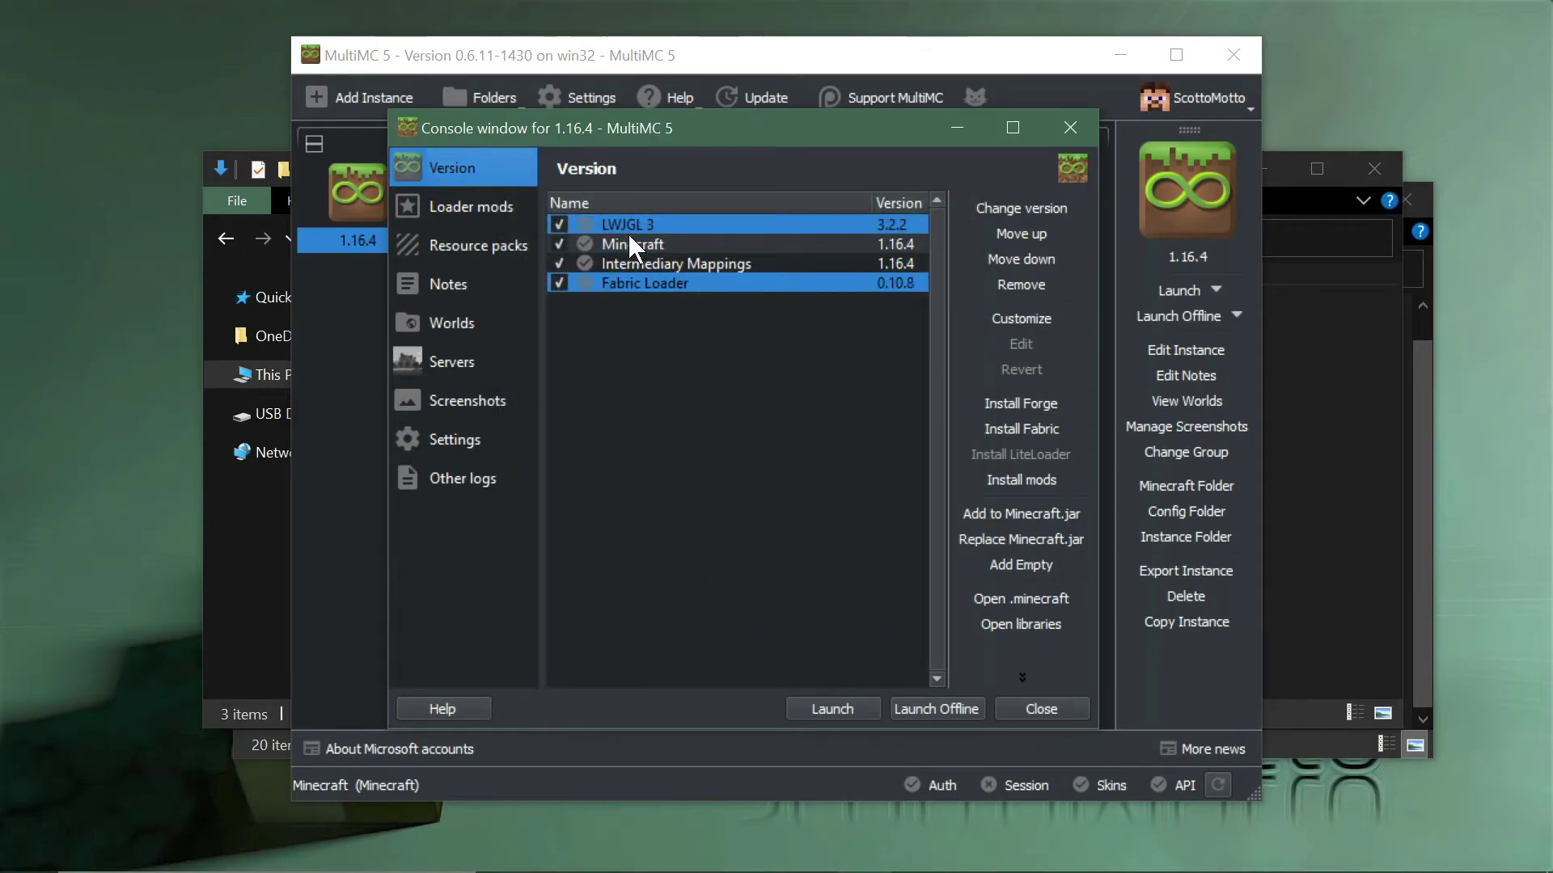
# - Show the loader mods list of the 1.16.4 instance
pyautogui.click(467, 202)
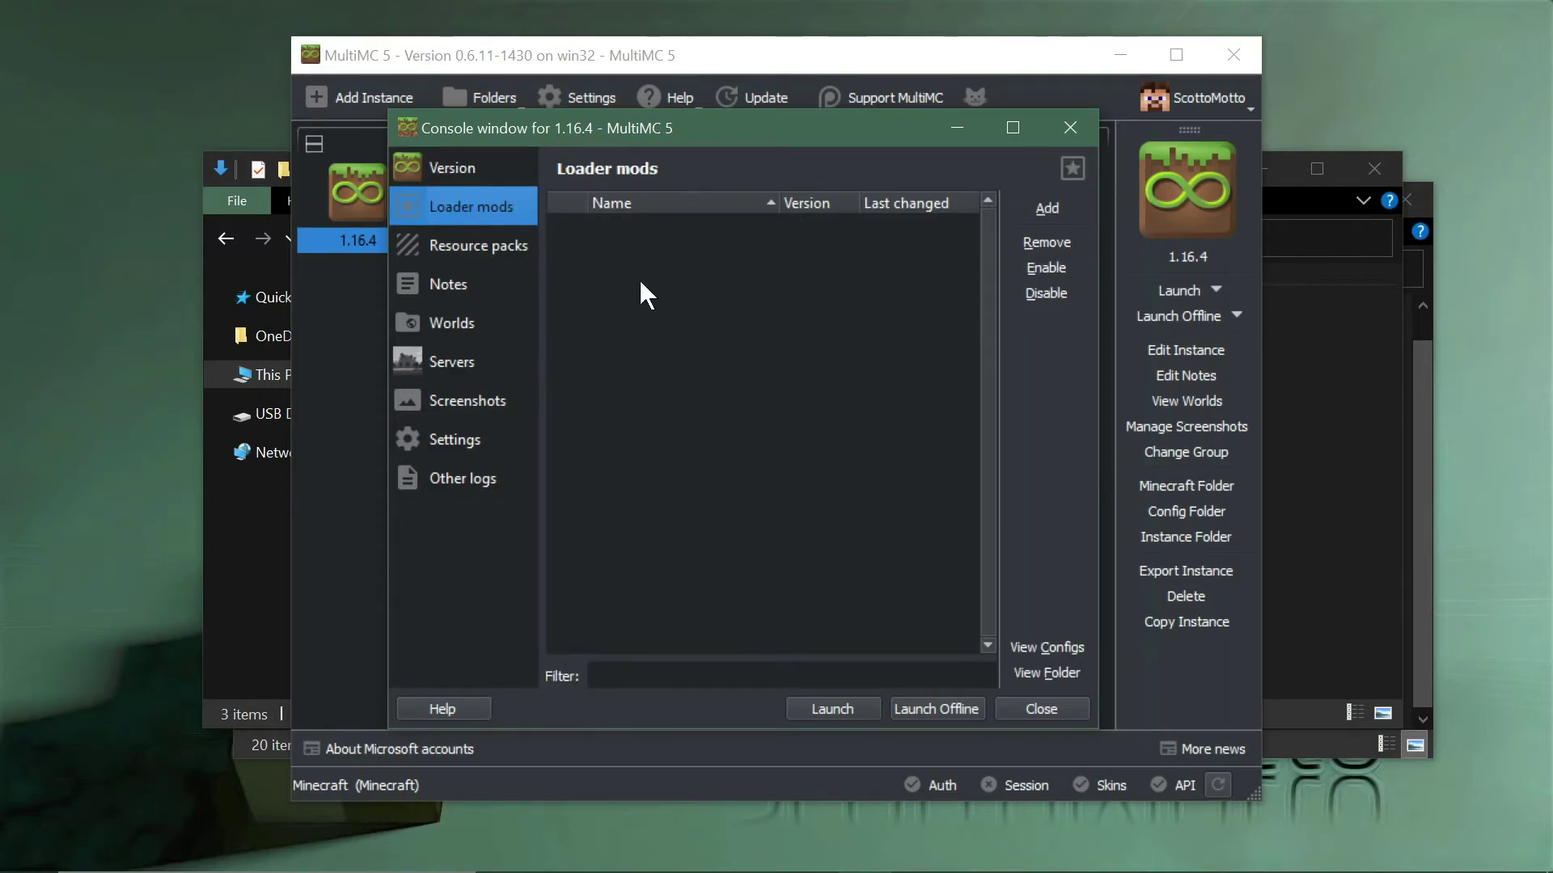
pyautogui.click(477, 176)
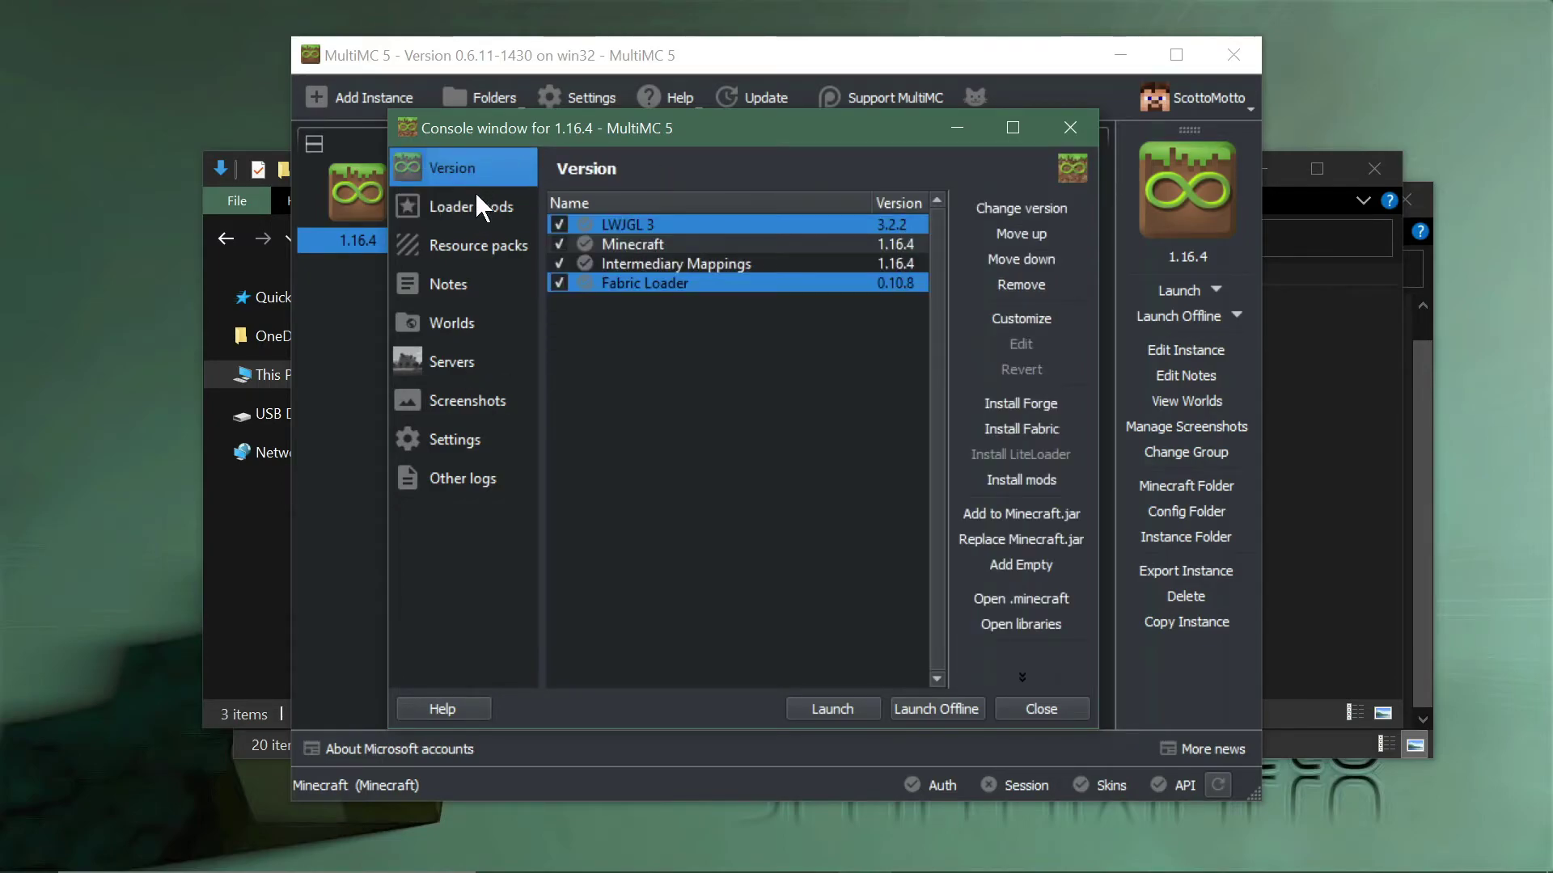
pyautogui.click(473, 201)
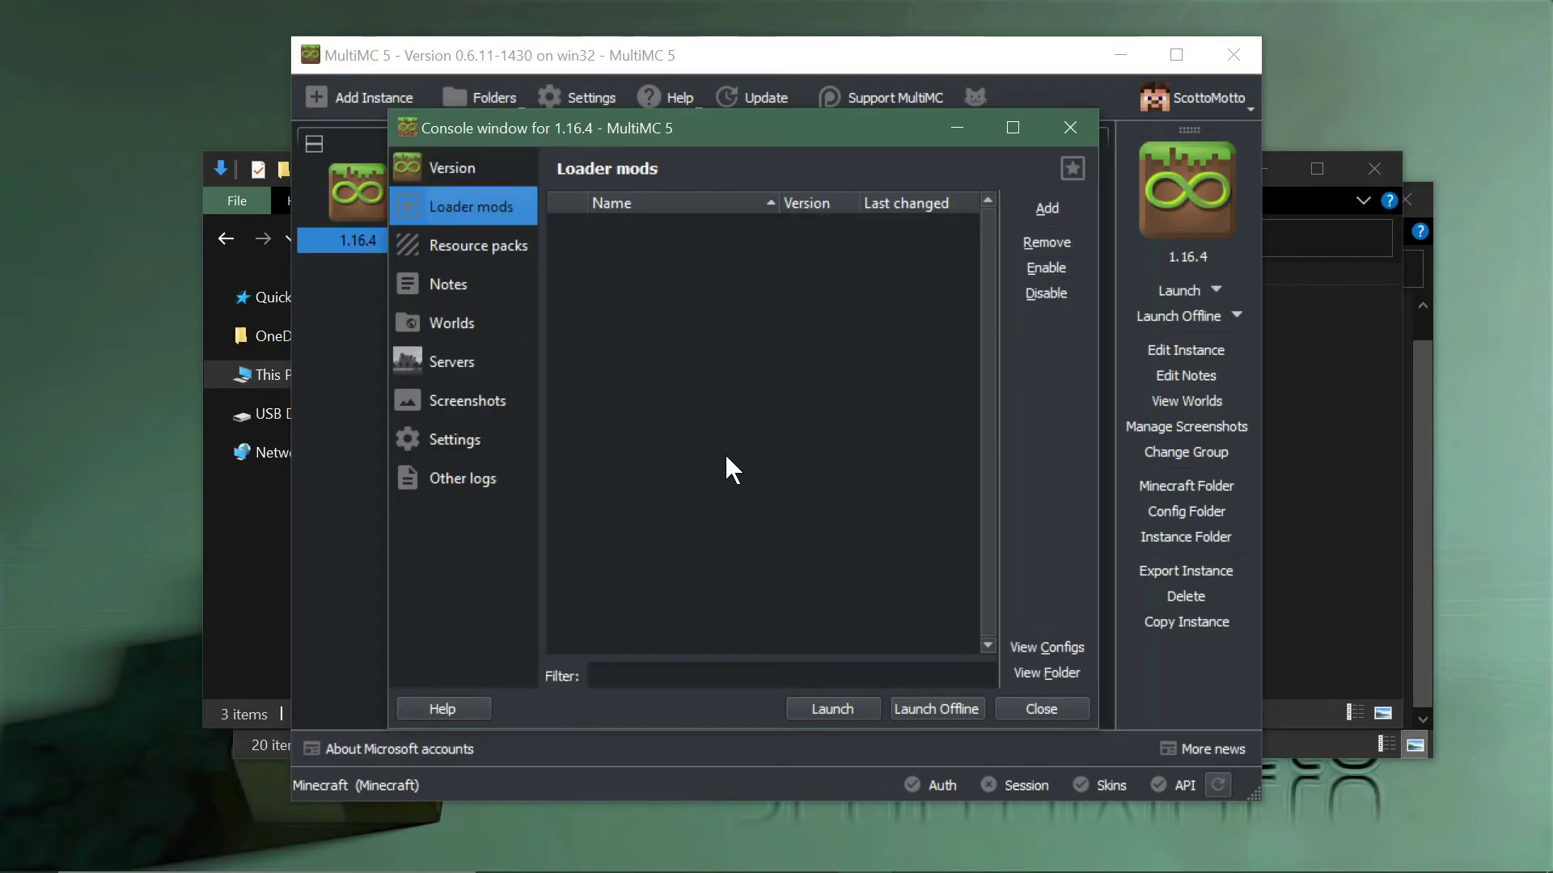
pyautogui.click(1040, 208)
pyautogui.click(739, 359)
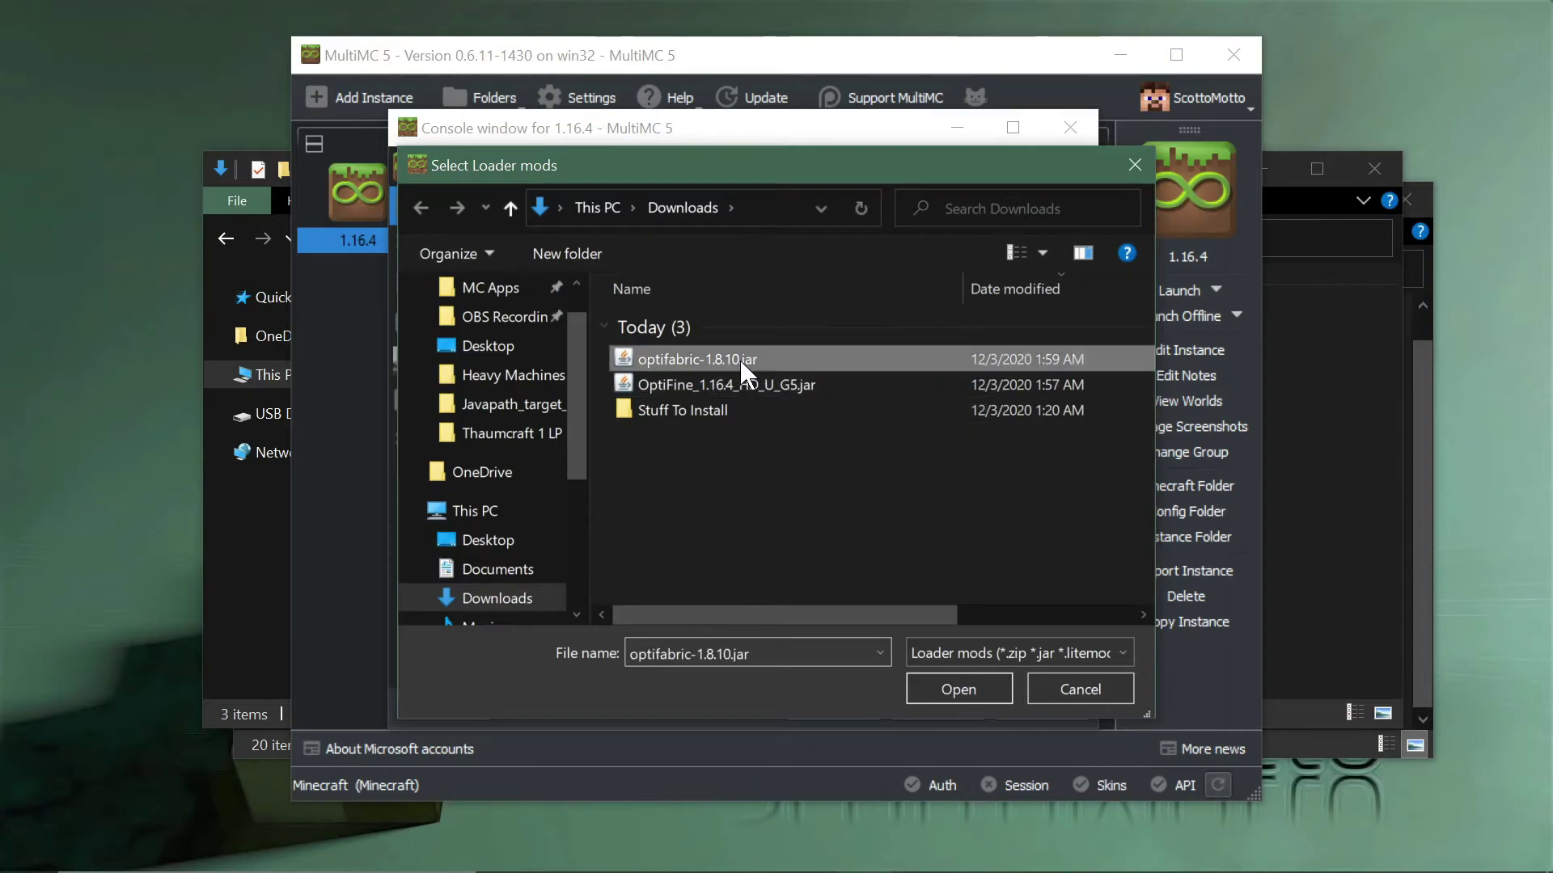
pyautogui.keyDown('ctrl'); pyautogui.click(725, 377); pyautogui.keyUp('ctrl')
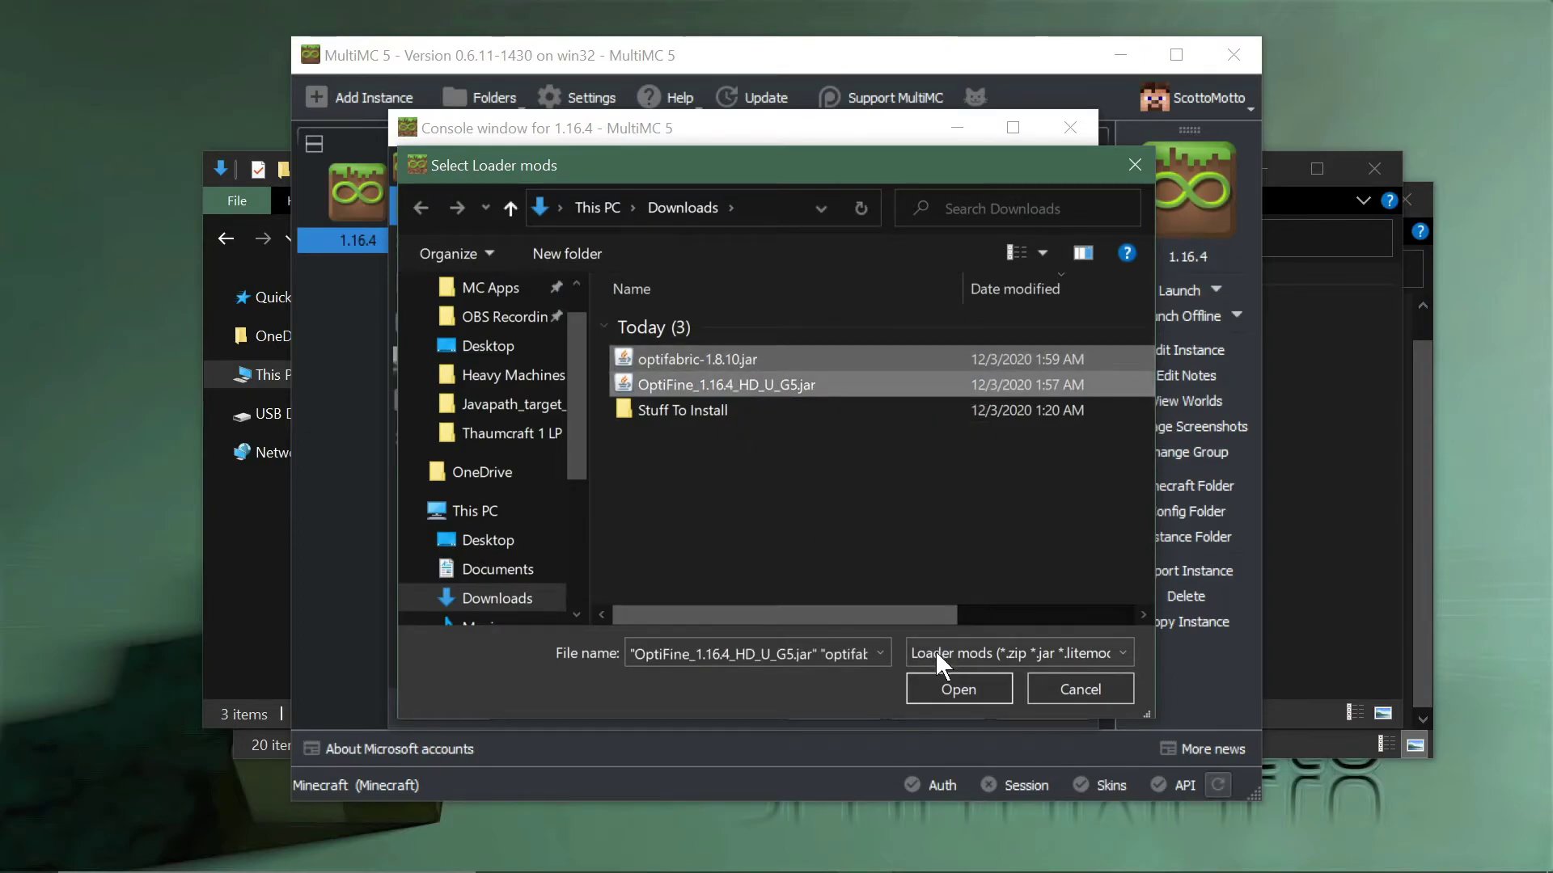
pyautogui.click(1035, 690)
# - Add optifabric-1.8.10.jar and OptiFine_1.16.4_HD_U_G5.jar from the Downloads folder window to the instance's loader mods
pyautogui.click(262, 672)
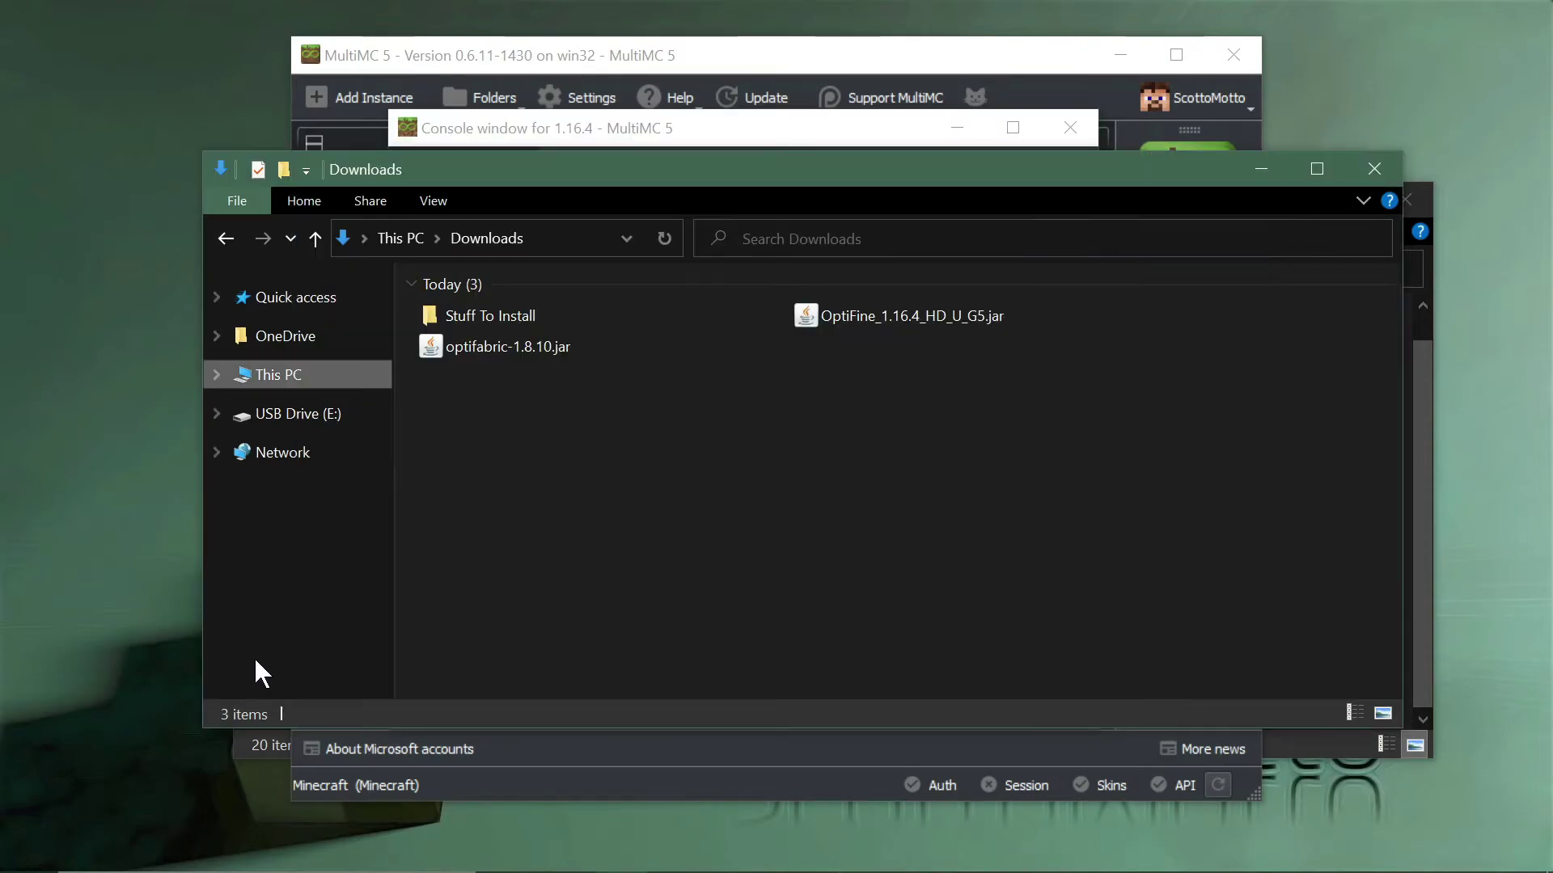
pyautogui.click(498, 351)
pyautogui.keyDown('ctrl'); pyautogui.click(842, 315); pyautogui.keyUp('ctrl')
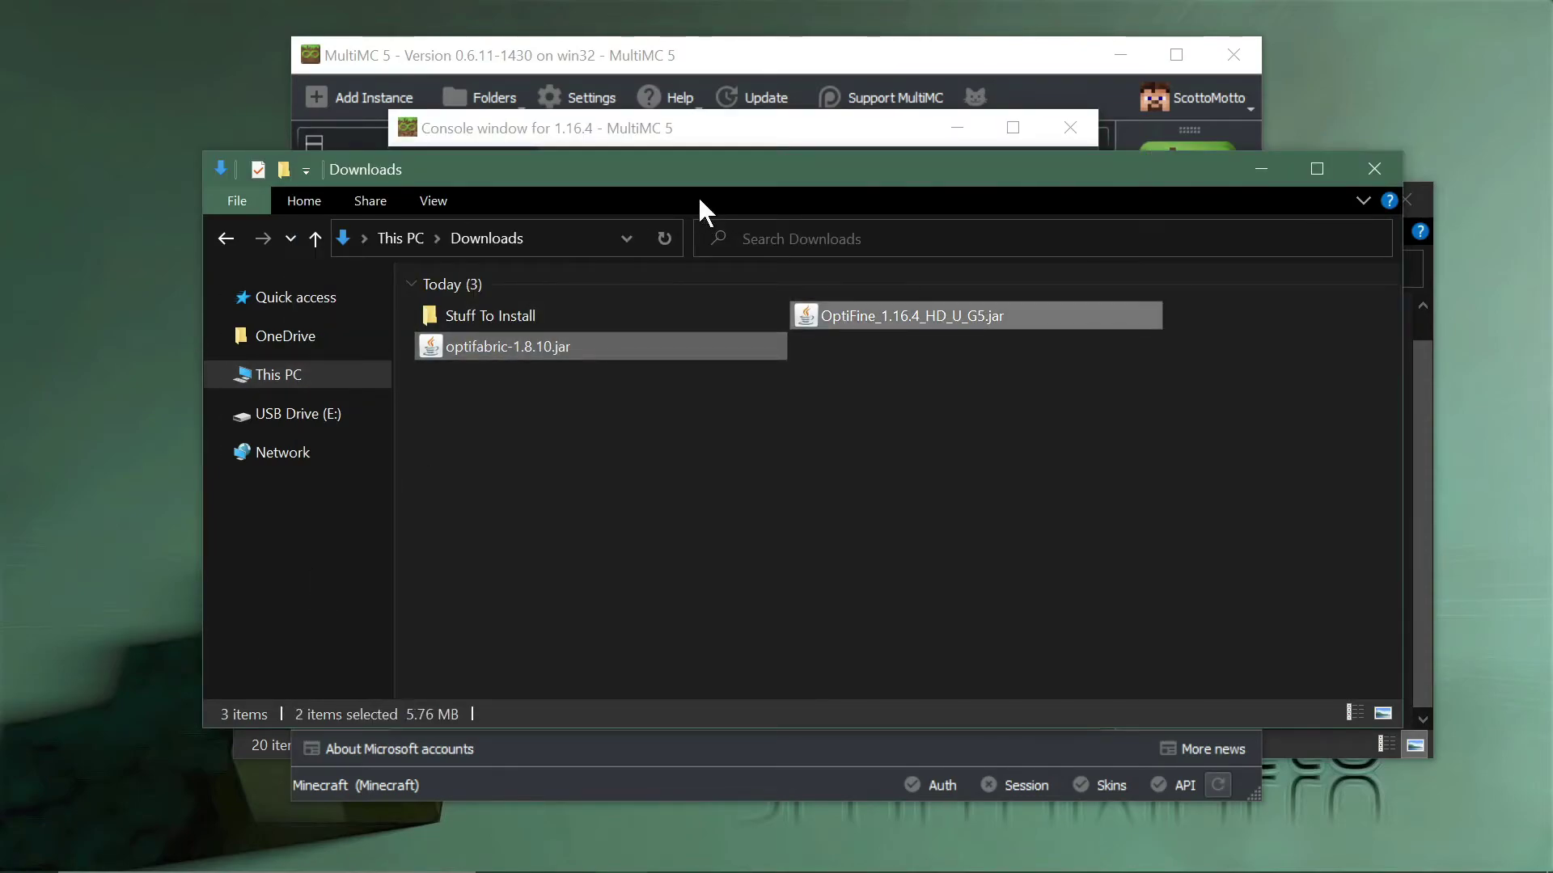
pyautogui.moveTo(700, 167); pyautogui.dragTo(684, 252)
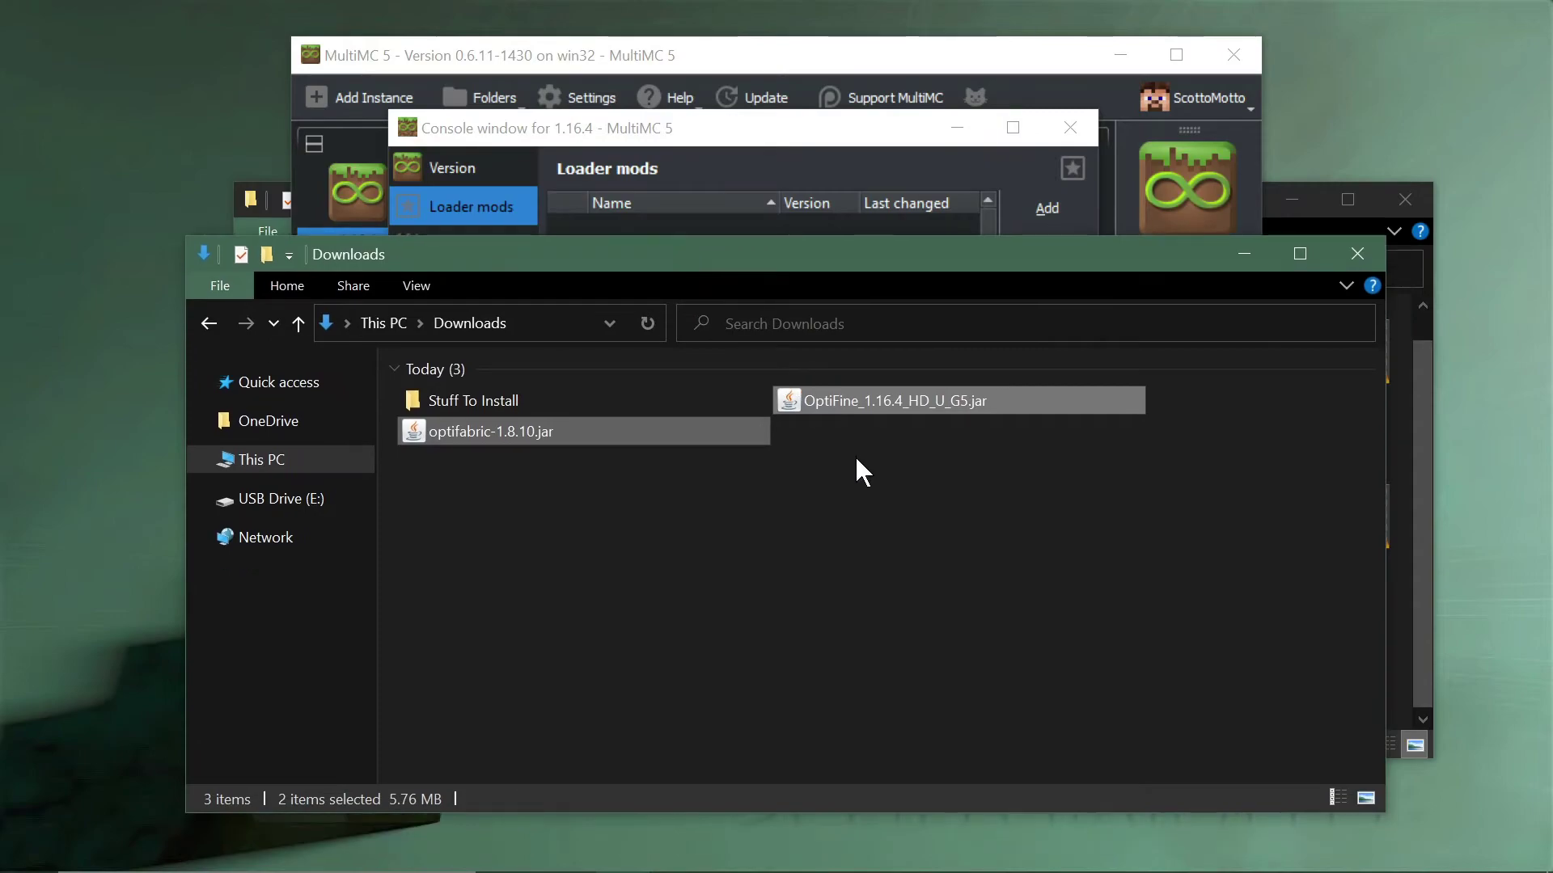
pyautogui.click(867, 381)
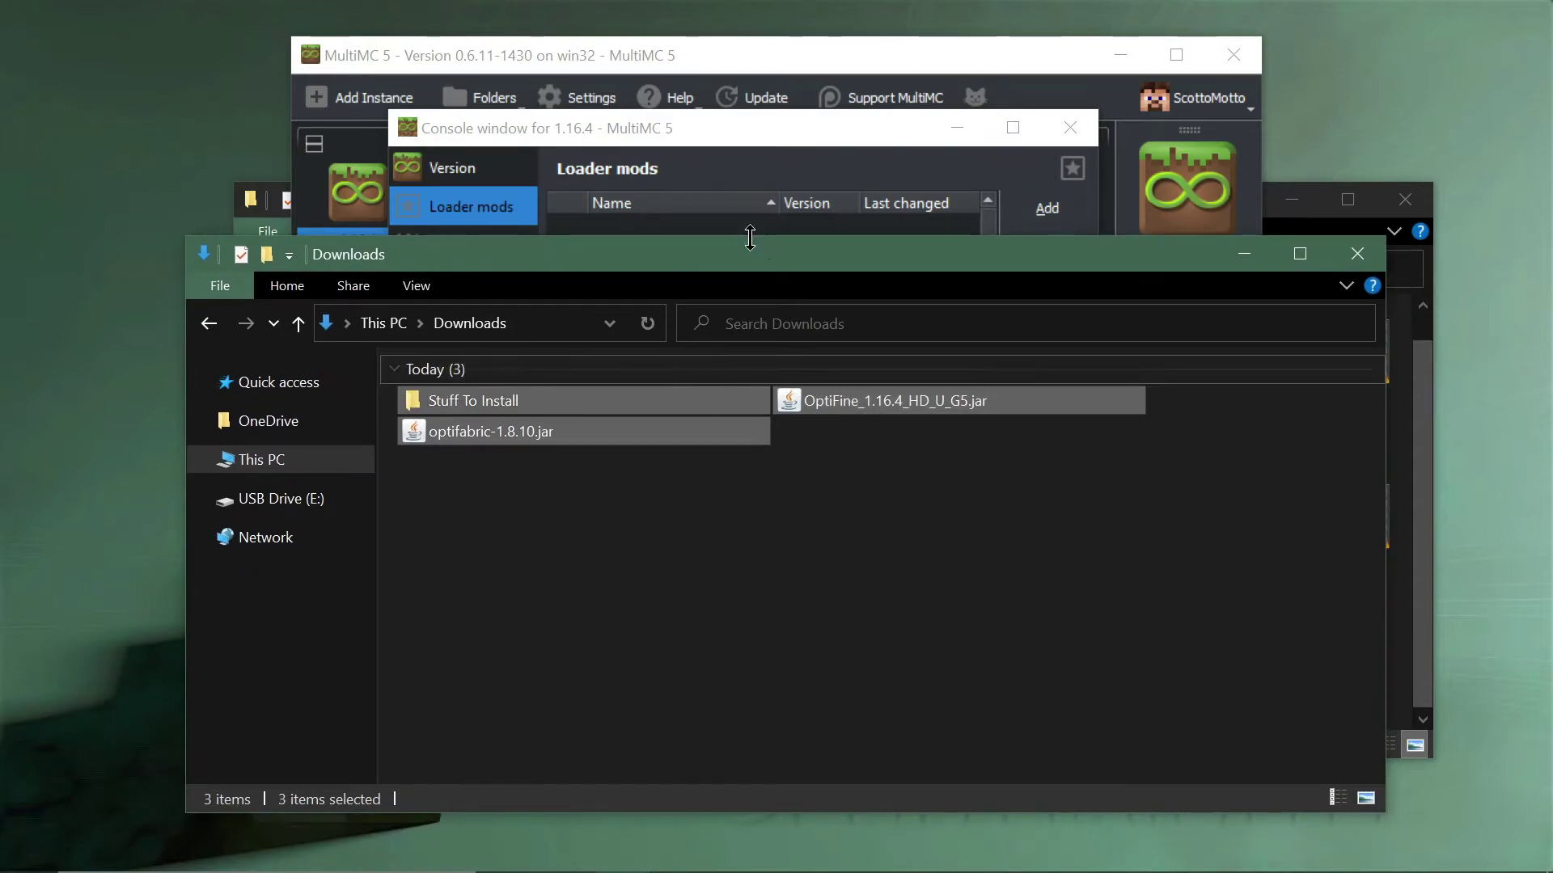
pyautogui.click(852, 492)
pyautogui.click(857, 399)
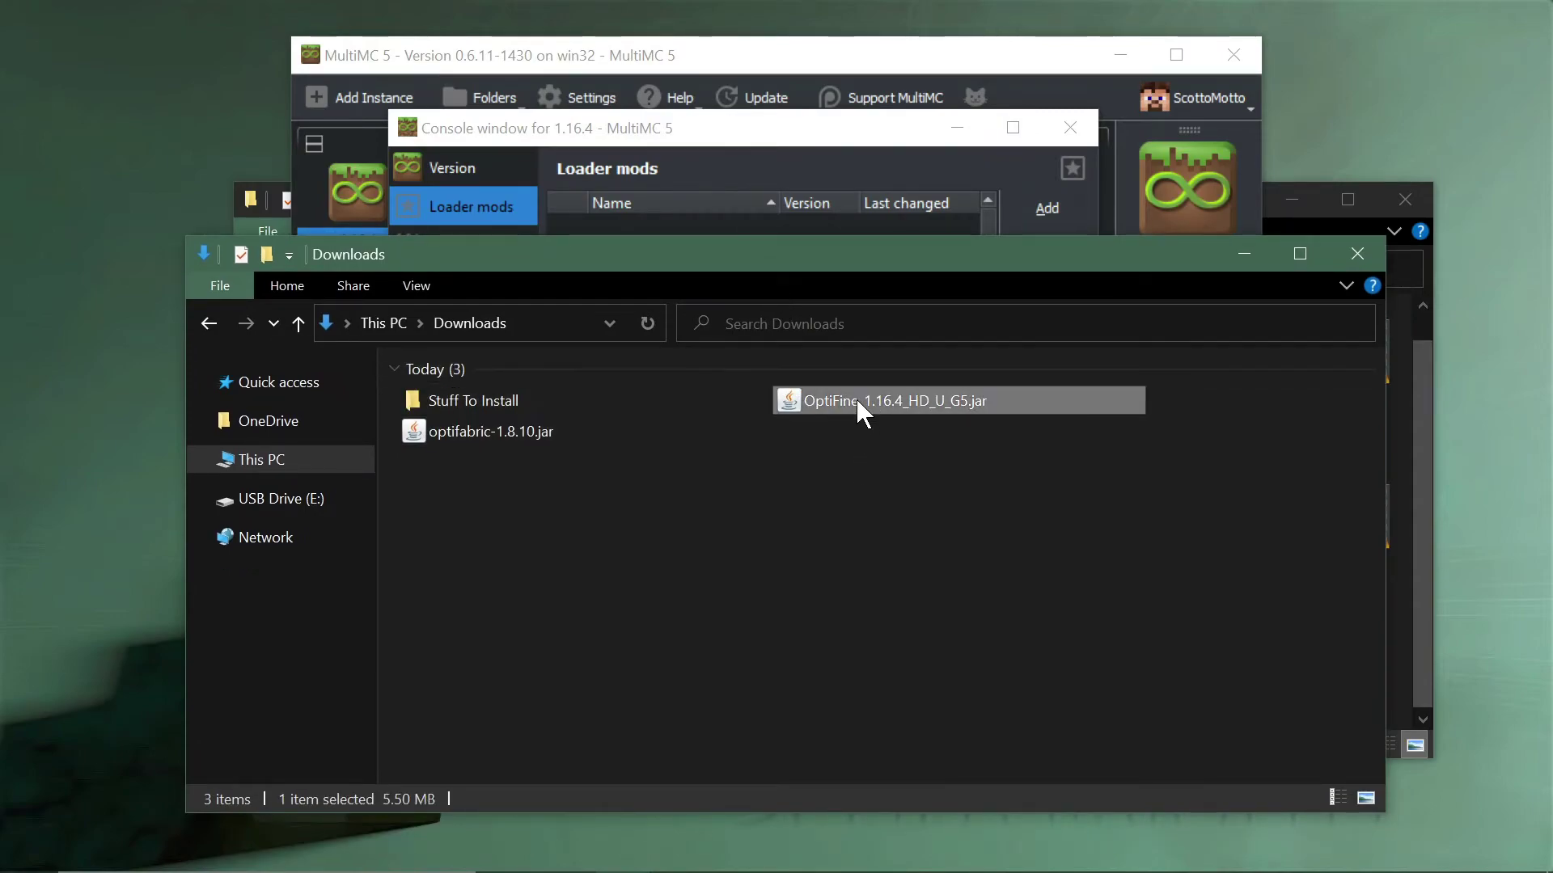
pyautogui.keyDown('ctrl'); pyautogui.click(502, 435); pyautogui.keyUp('ctrl')
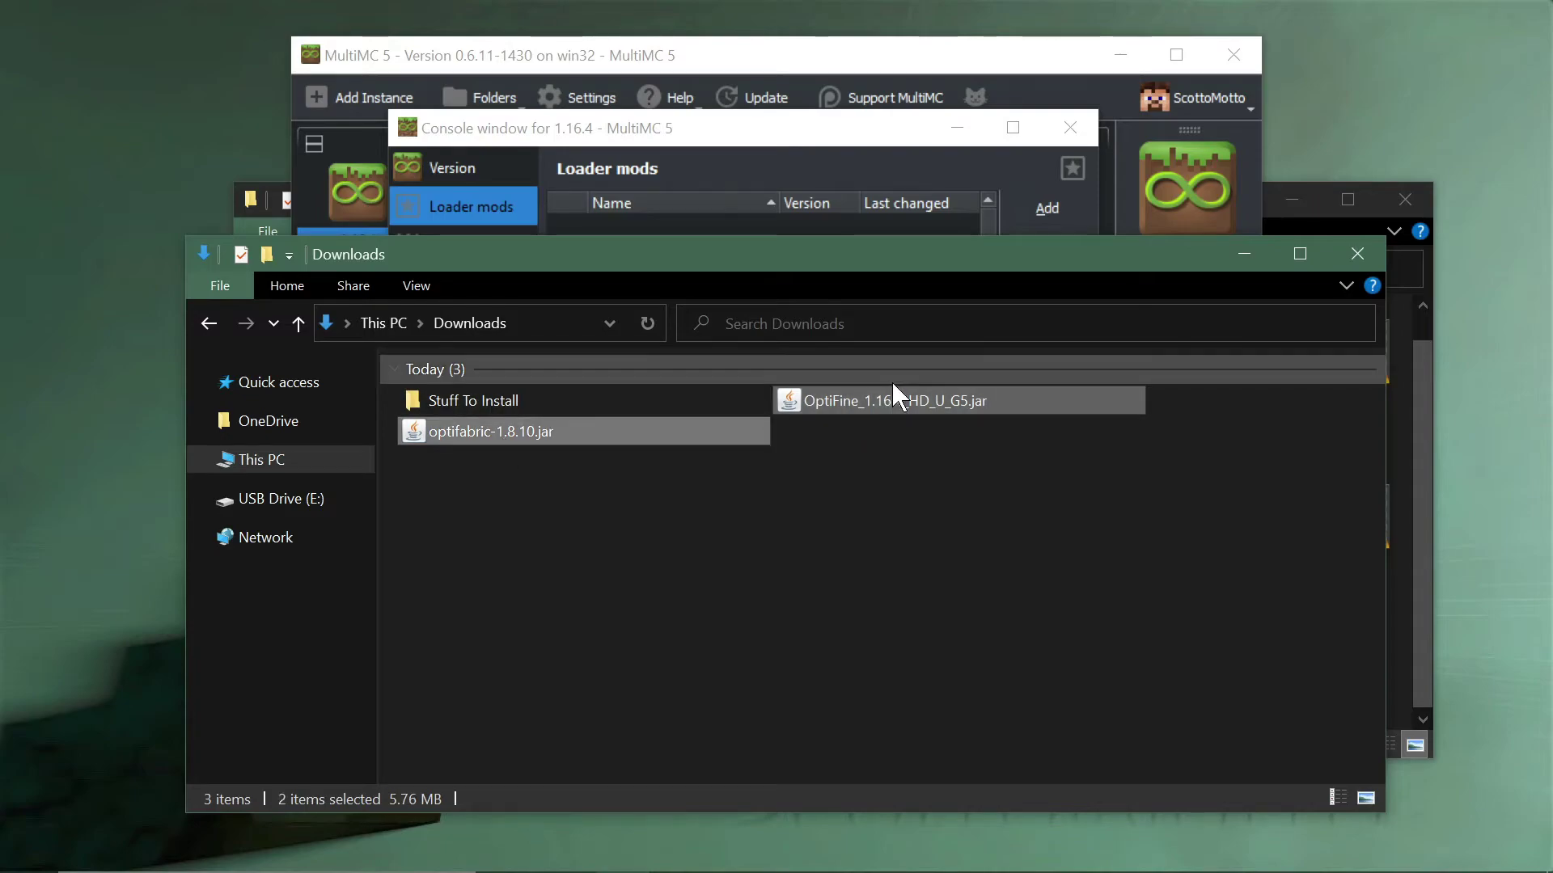
pyautogui.moveTo(891, 399); pyautogui.dragTo(780, 225)
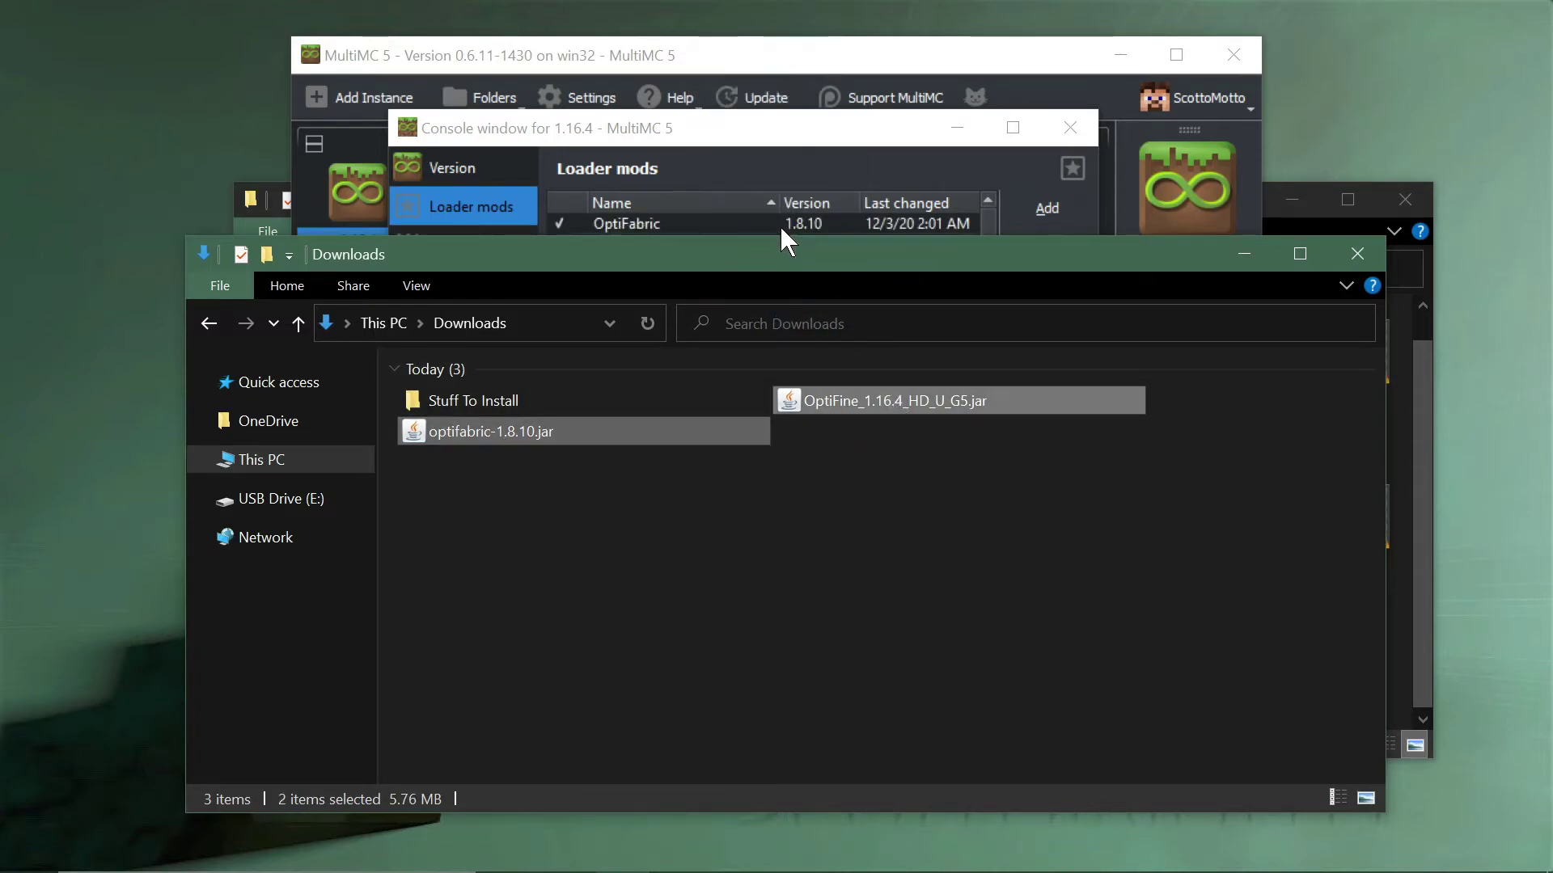
# - Check the added jars in the instance's loader mods list and its mods folder, and close the folder window
pyautogui.click(790, 127)
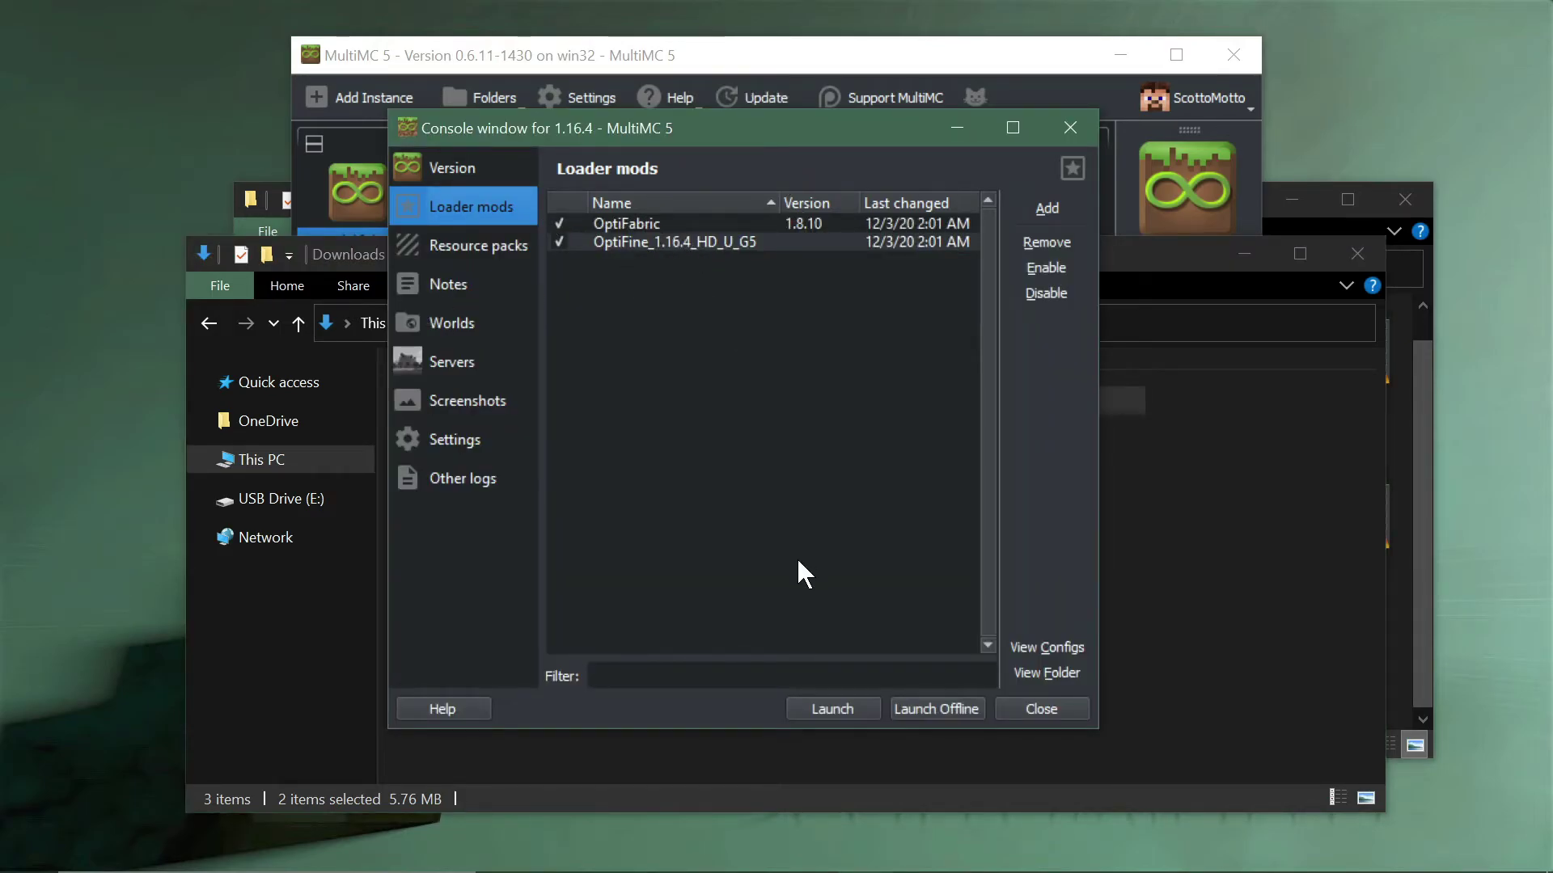
pyautogui.click(1045, 672)
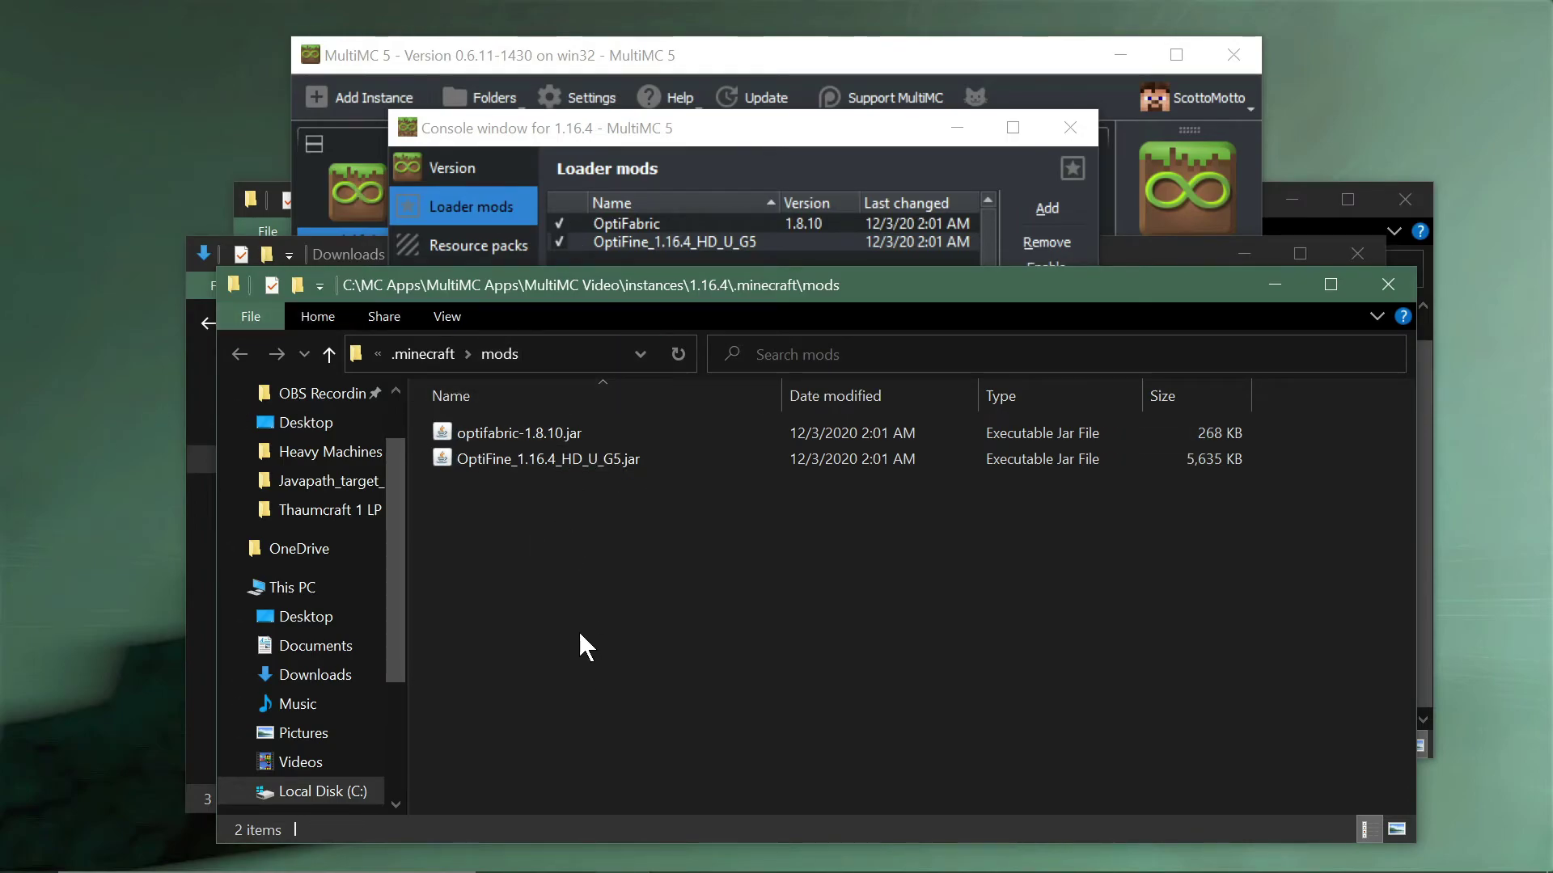
pyautogui.click(1383, 288)
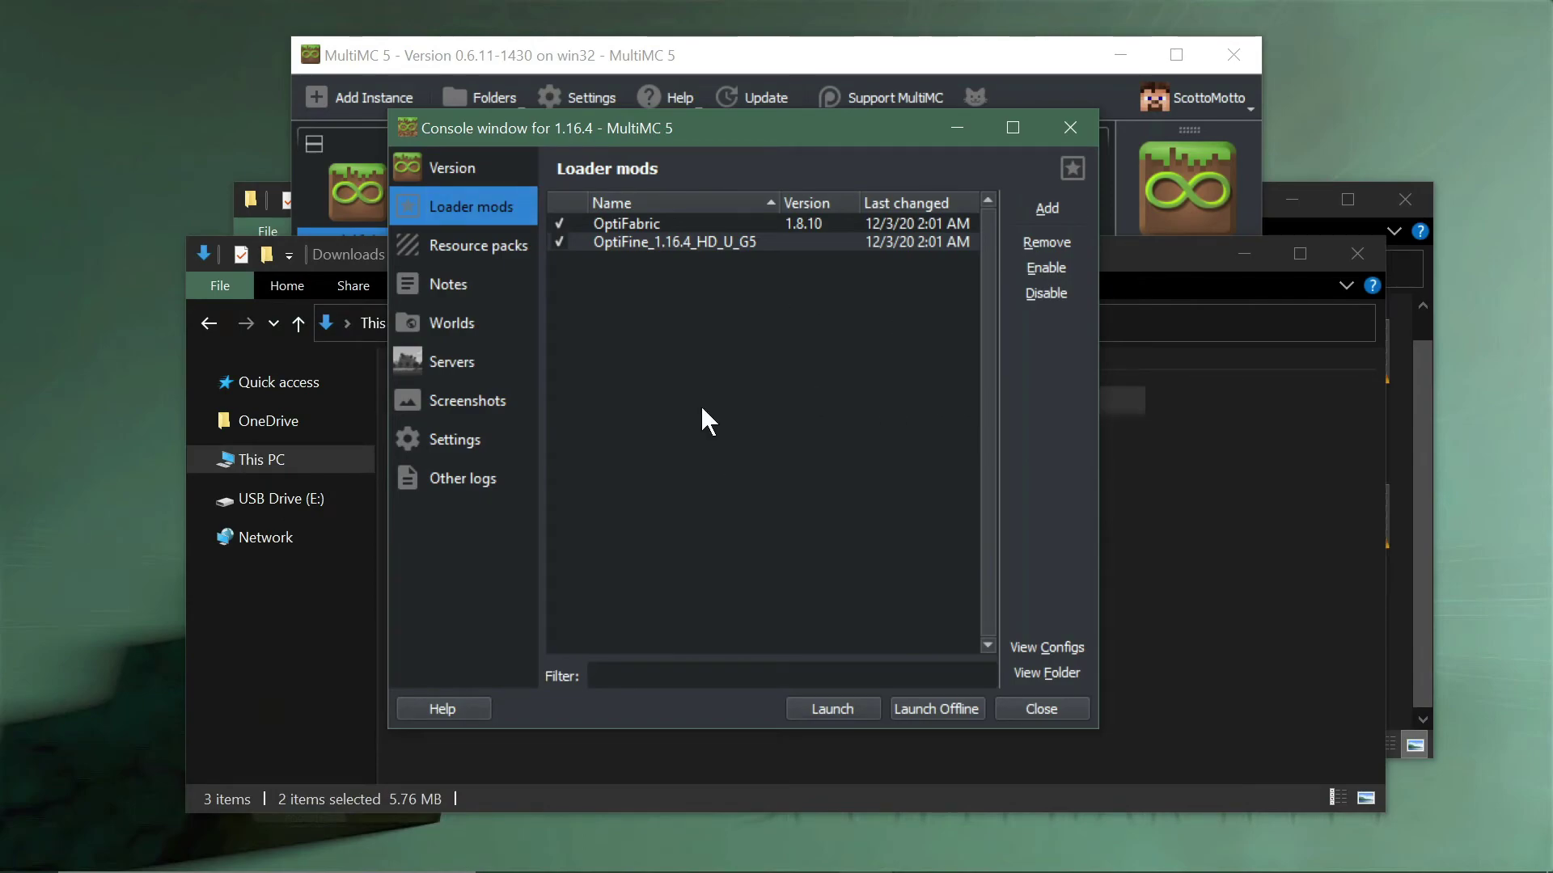
# - Filter the loader mods list by "opt", clear the filter, and examine the OptiFine_1.16.4_HD_U_G5 entry
pyautogui.click(771, 672)
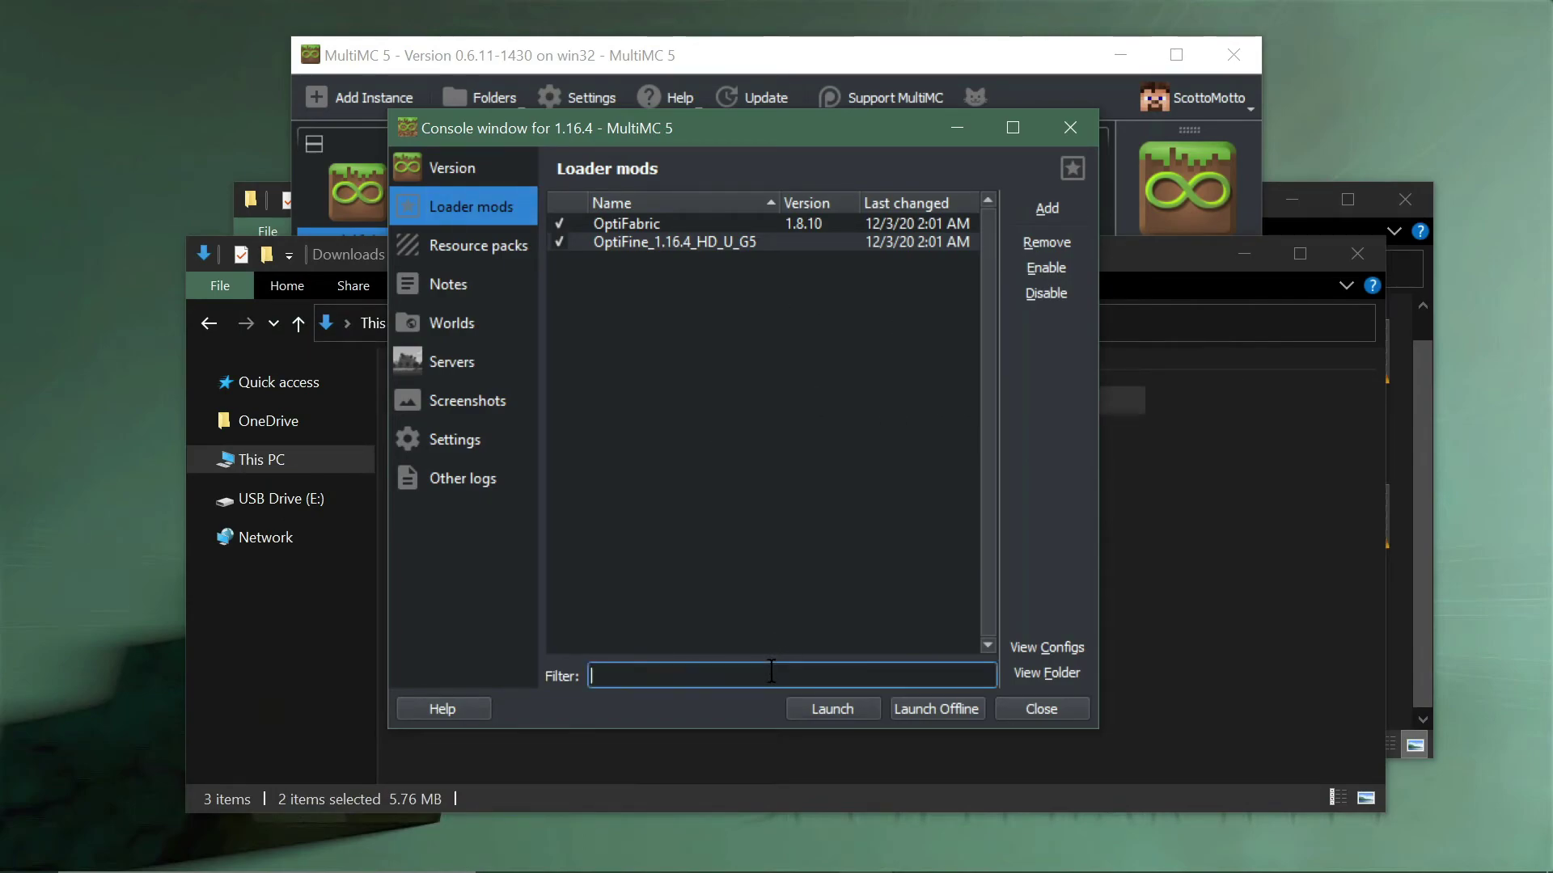
pyautogui.write('opt')
pyautogui.press('BackSpace')
pyautogui.press('BackSpace')
pyautogui.press('BackSpace')
pyautogui.press('BackSpace')
pyautogui.click(763, 411)
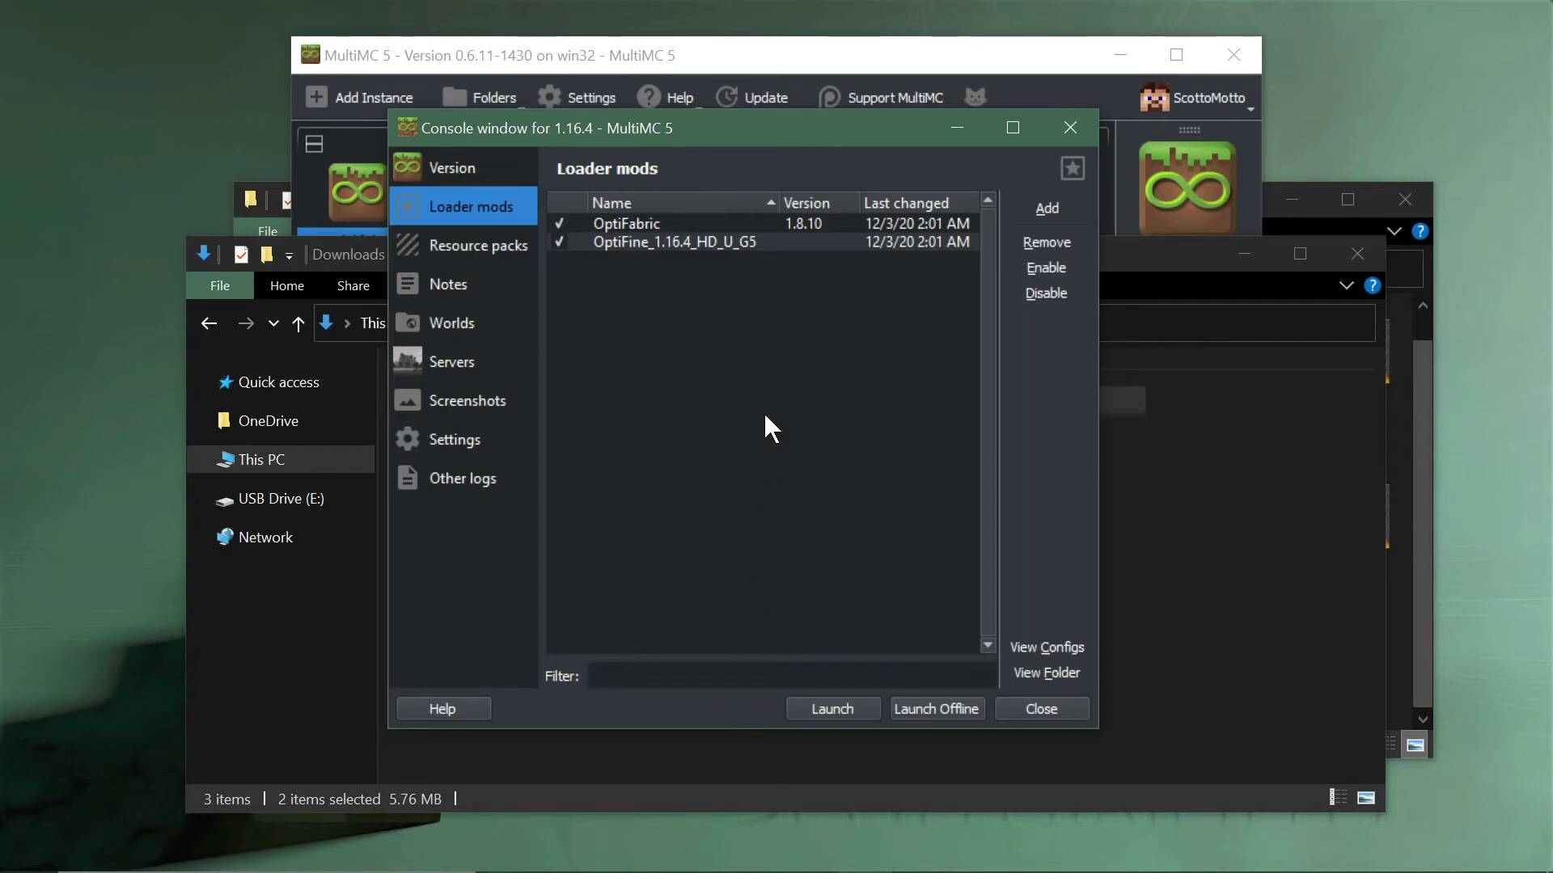
pyautogui.click(671, 250)
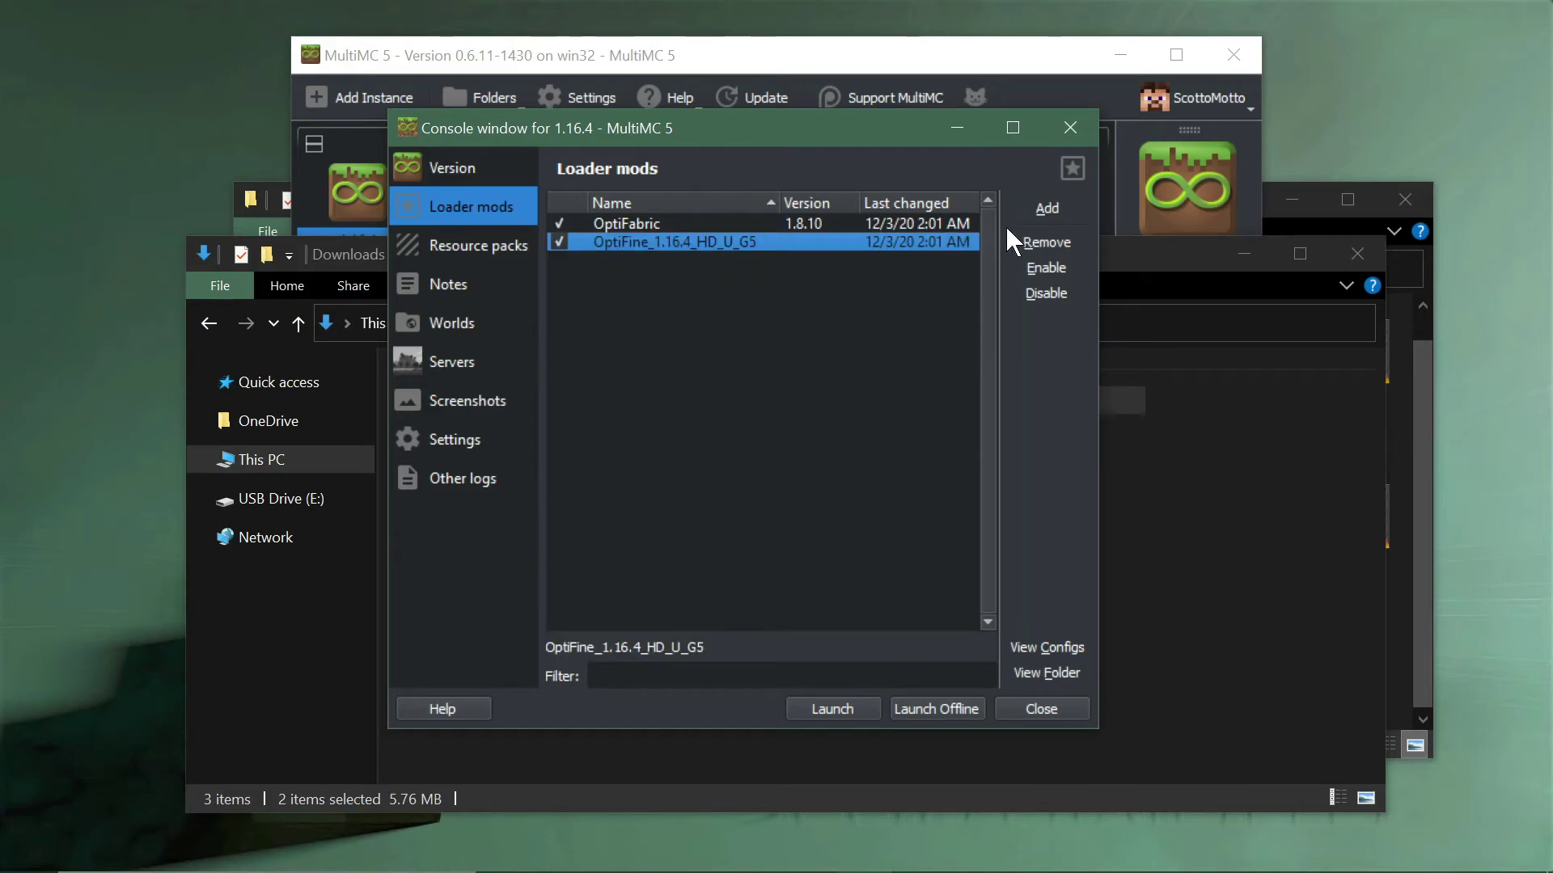
pyautogui.click(590, 259)
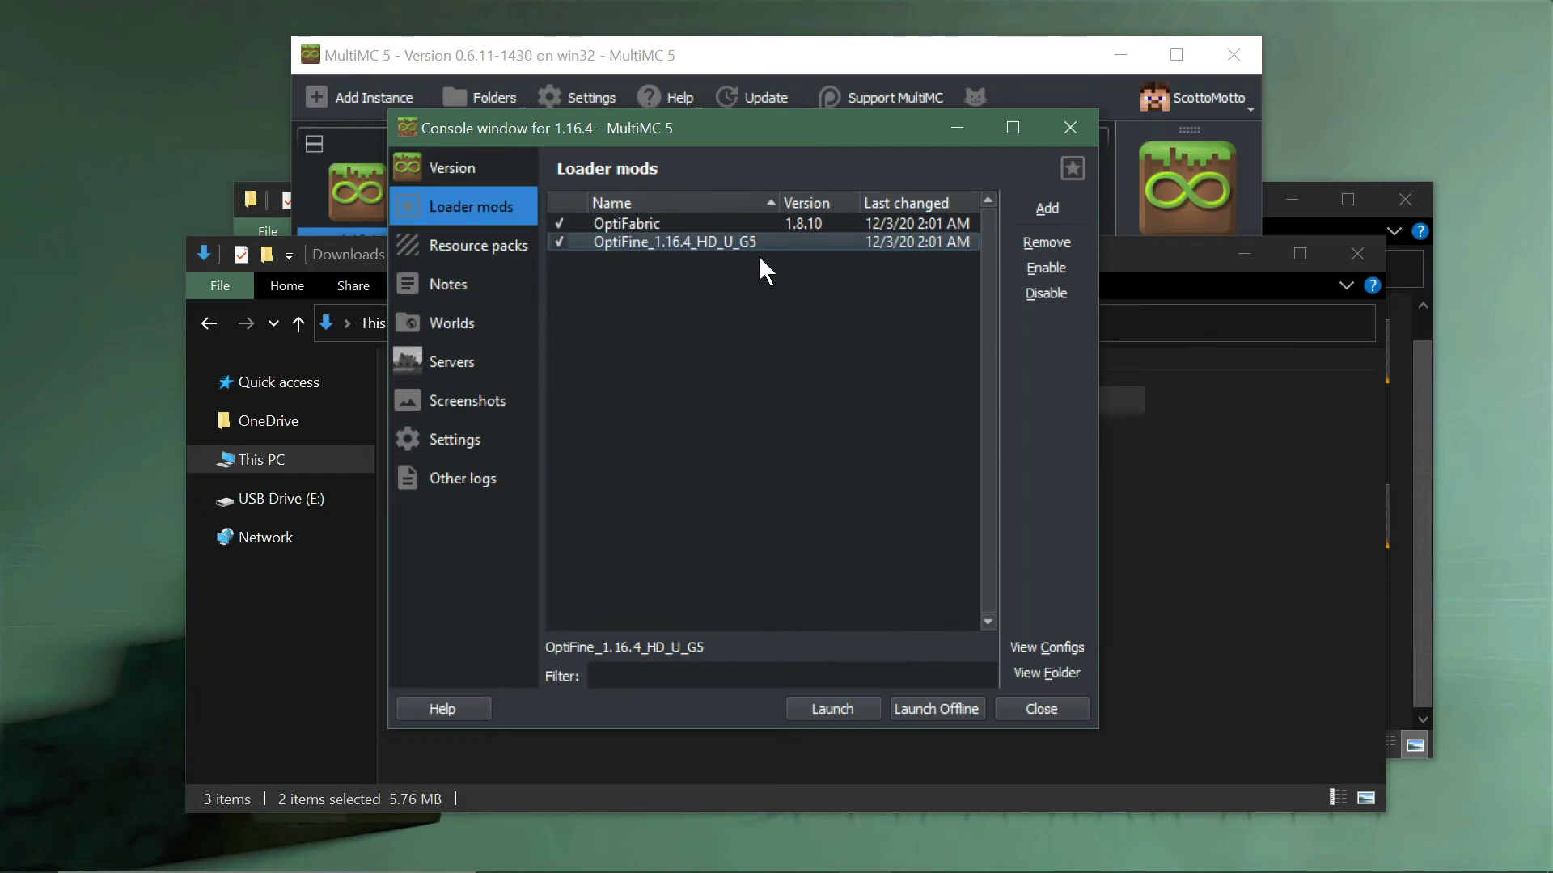
# - Launch the 1.16.4 instance and move the Minecraft game window higher on the screen
pyautogui.click(830, 707)
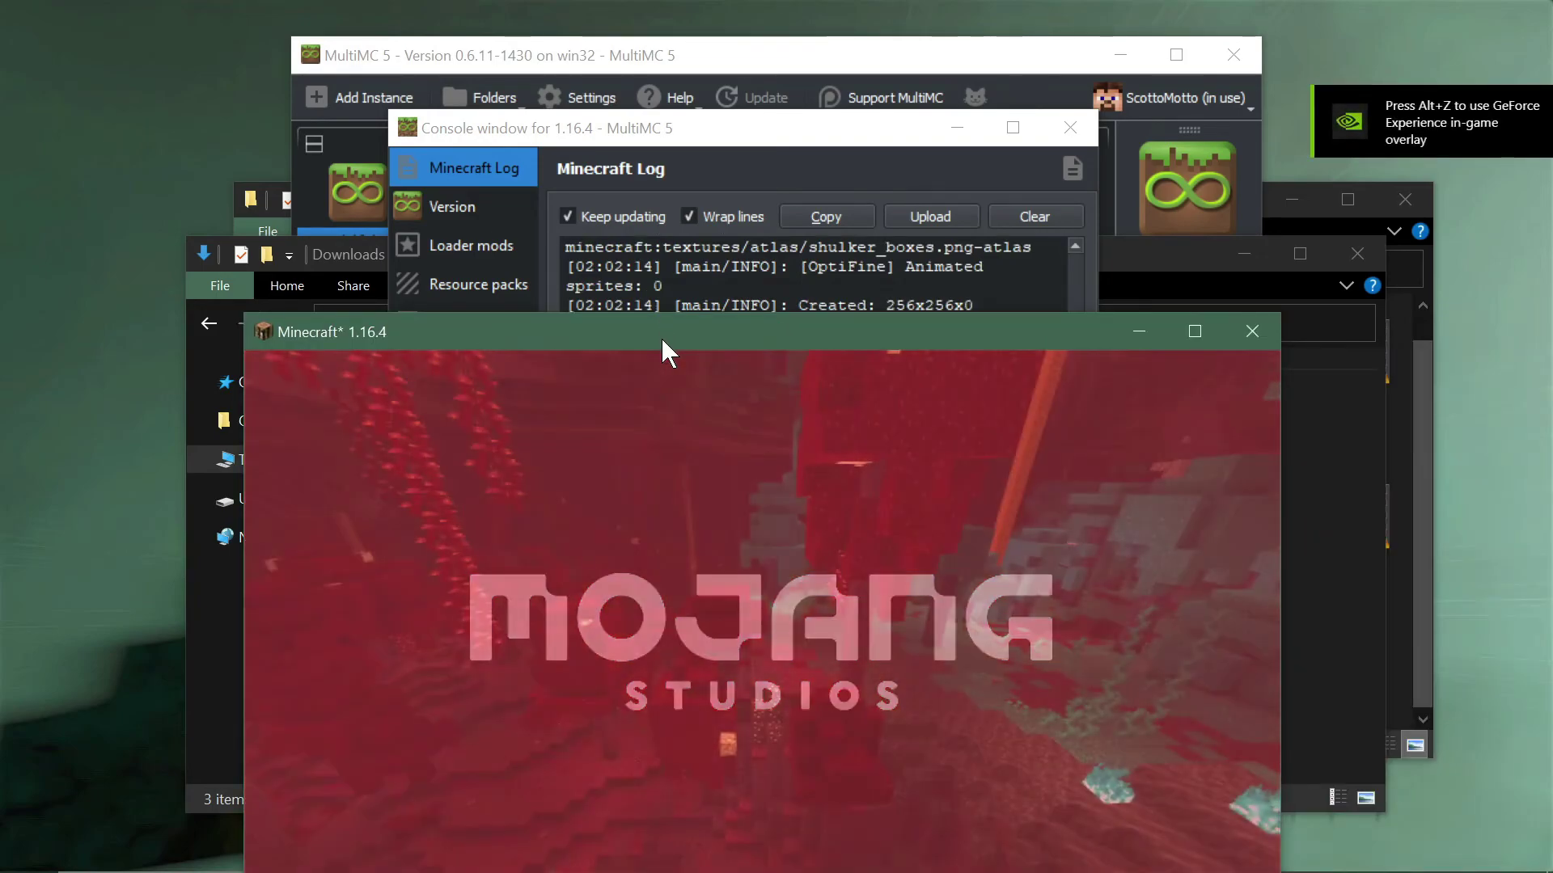
pyautogui.moveTo(662, 336); pyautogui.dragTo(623, 226)
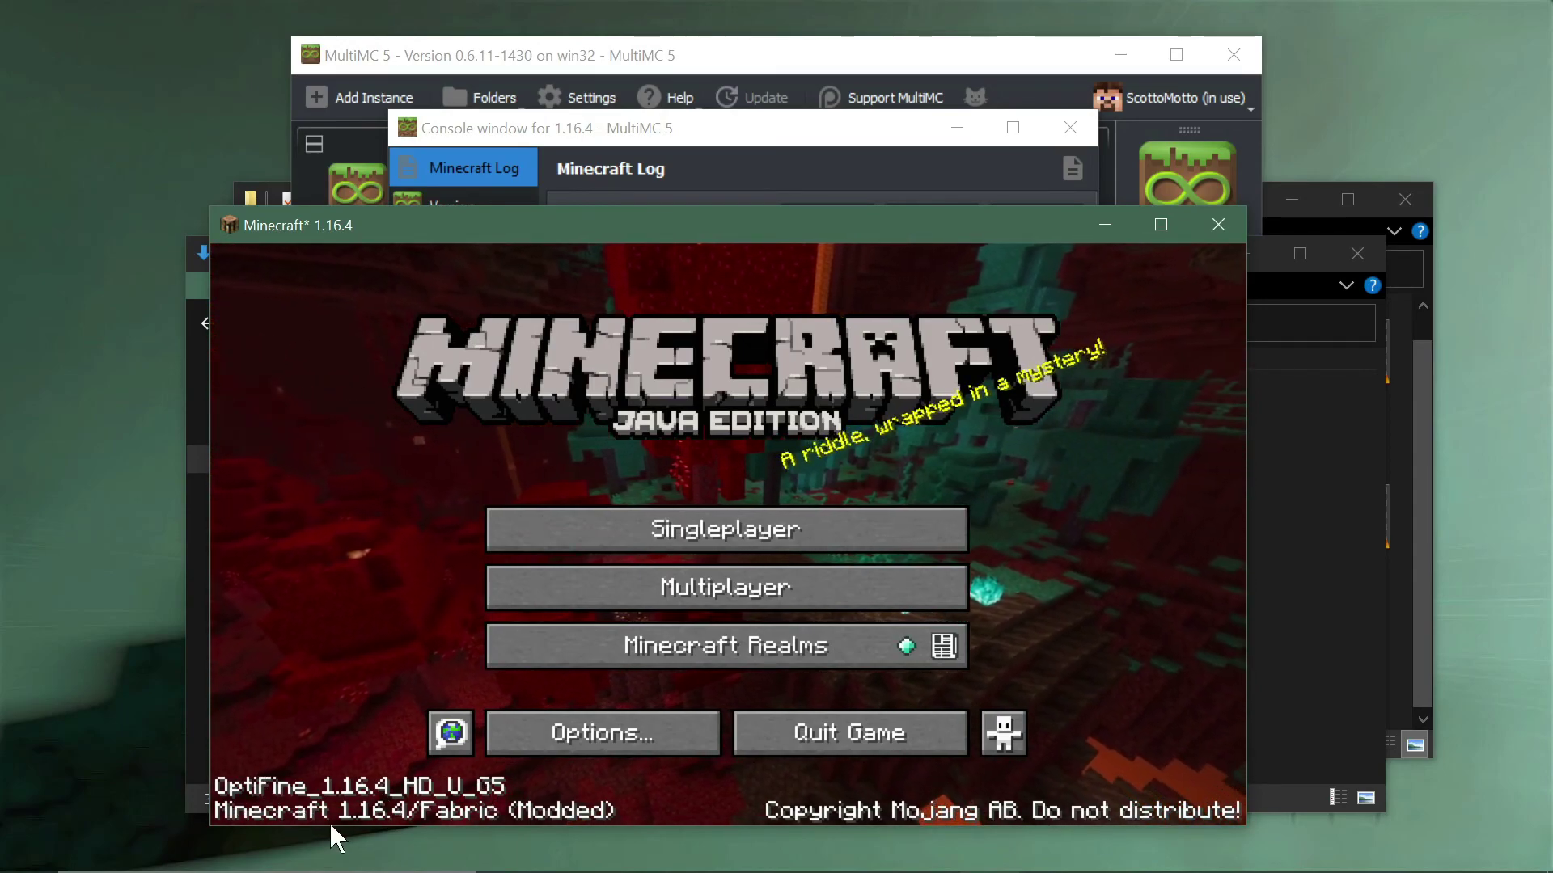
# - Check the OptiFine video settings in the game's options and return to the title screen
pyautogui.click(629, 730)
pyautogui.click(553, 526)
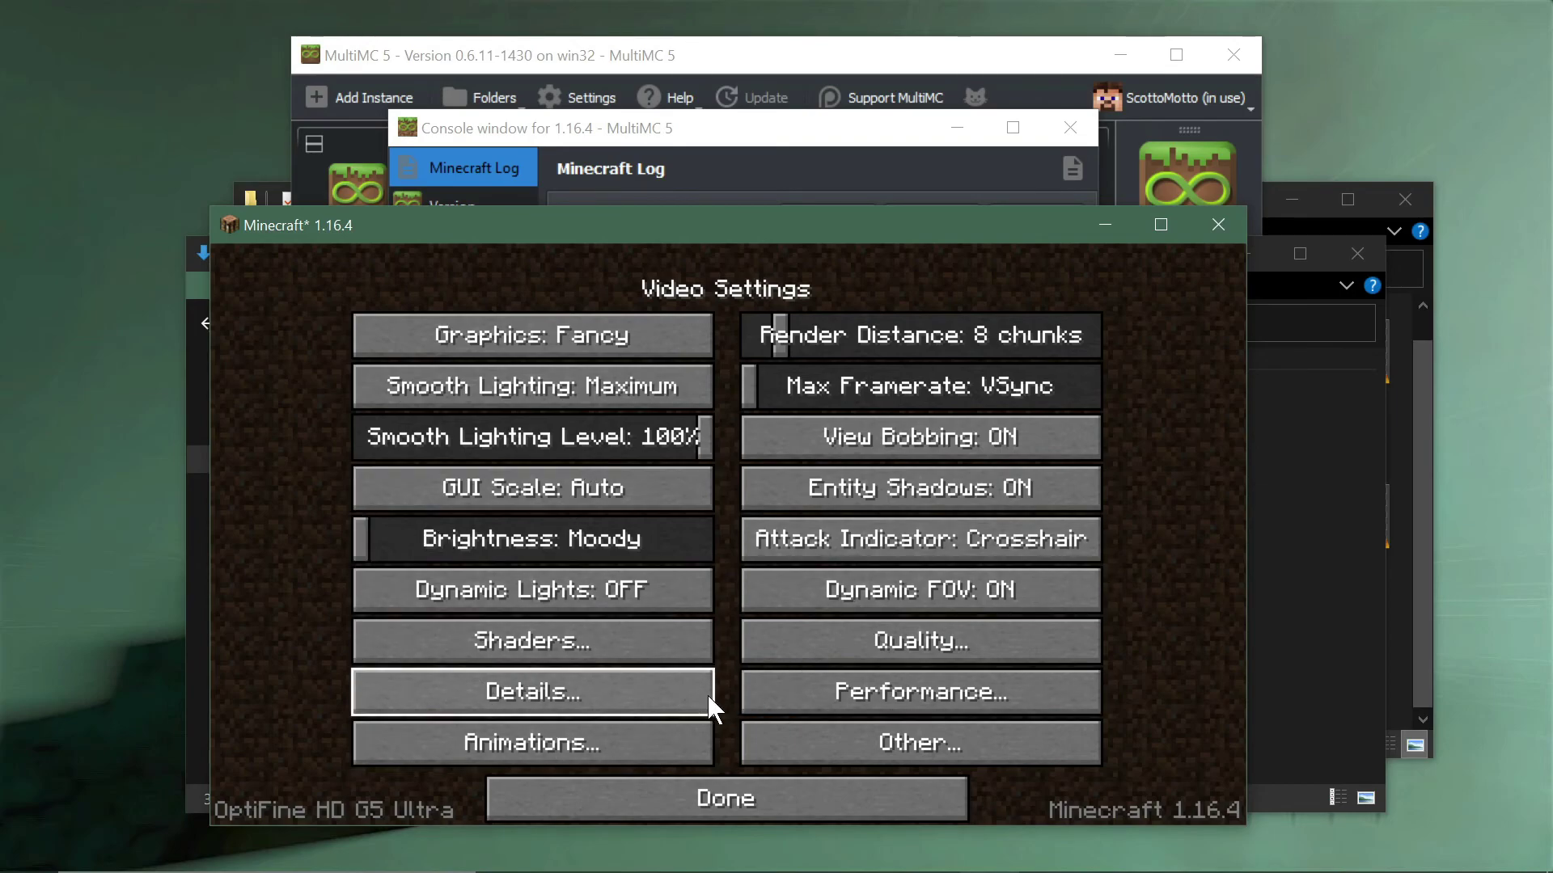
pyautogui.click(735, 804)
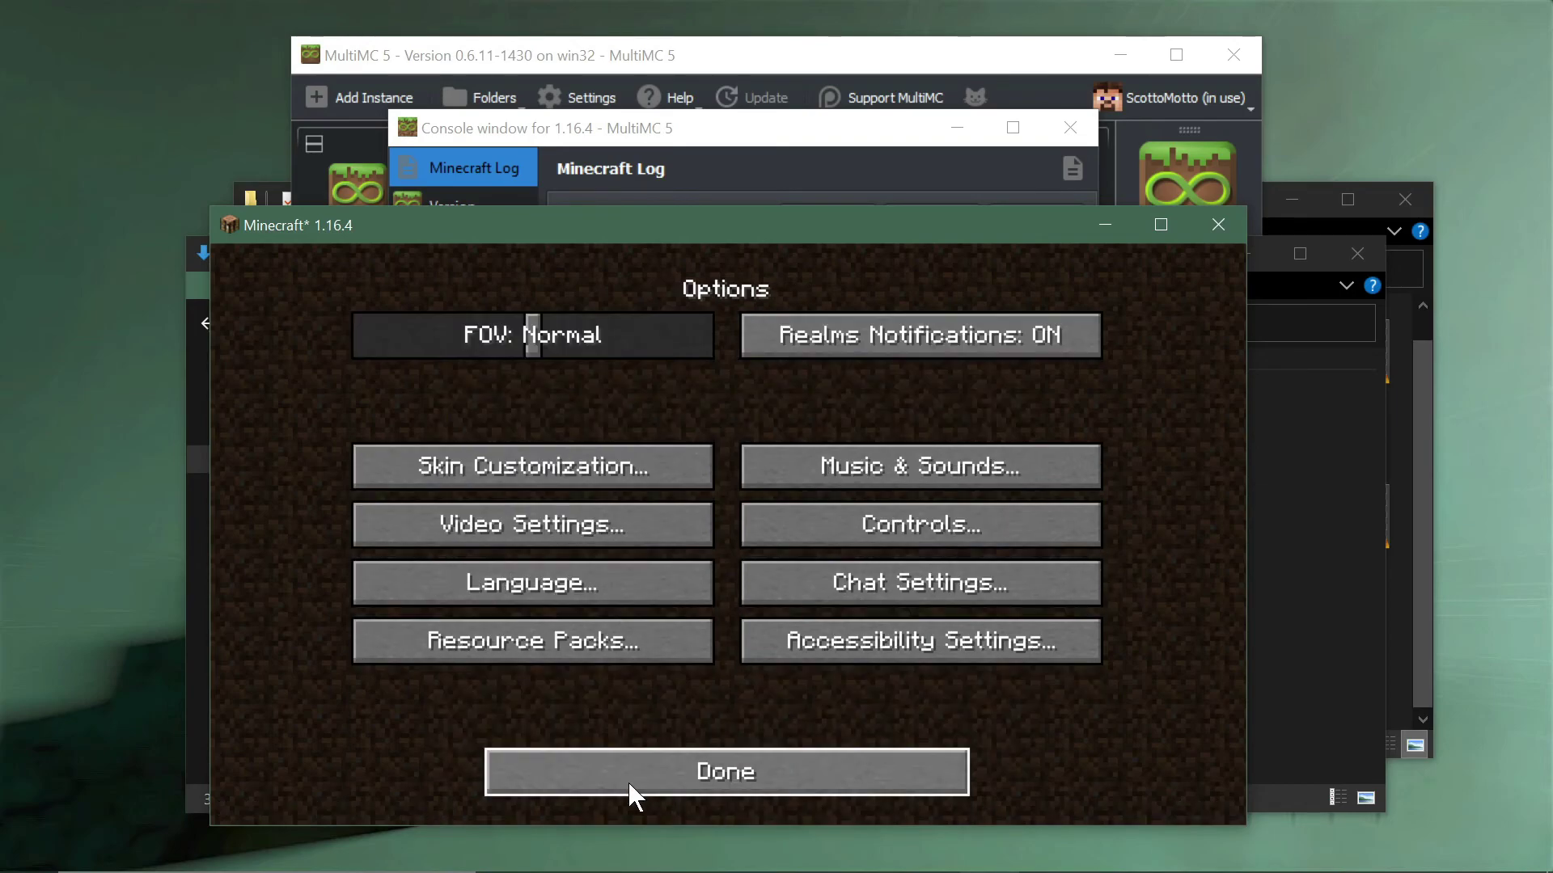
pyautogui.click(670, 760)
# - Quit Minecraft and show the loader mods list of the 1.16.4 instance again
pyautogui.click(776, 733)
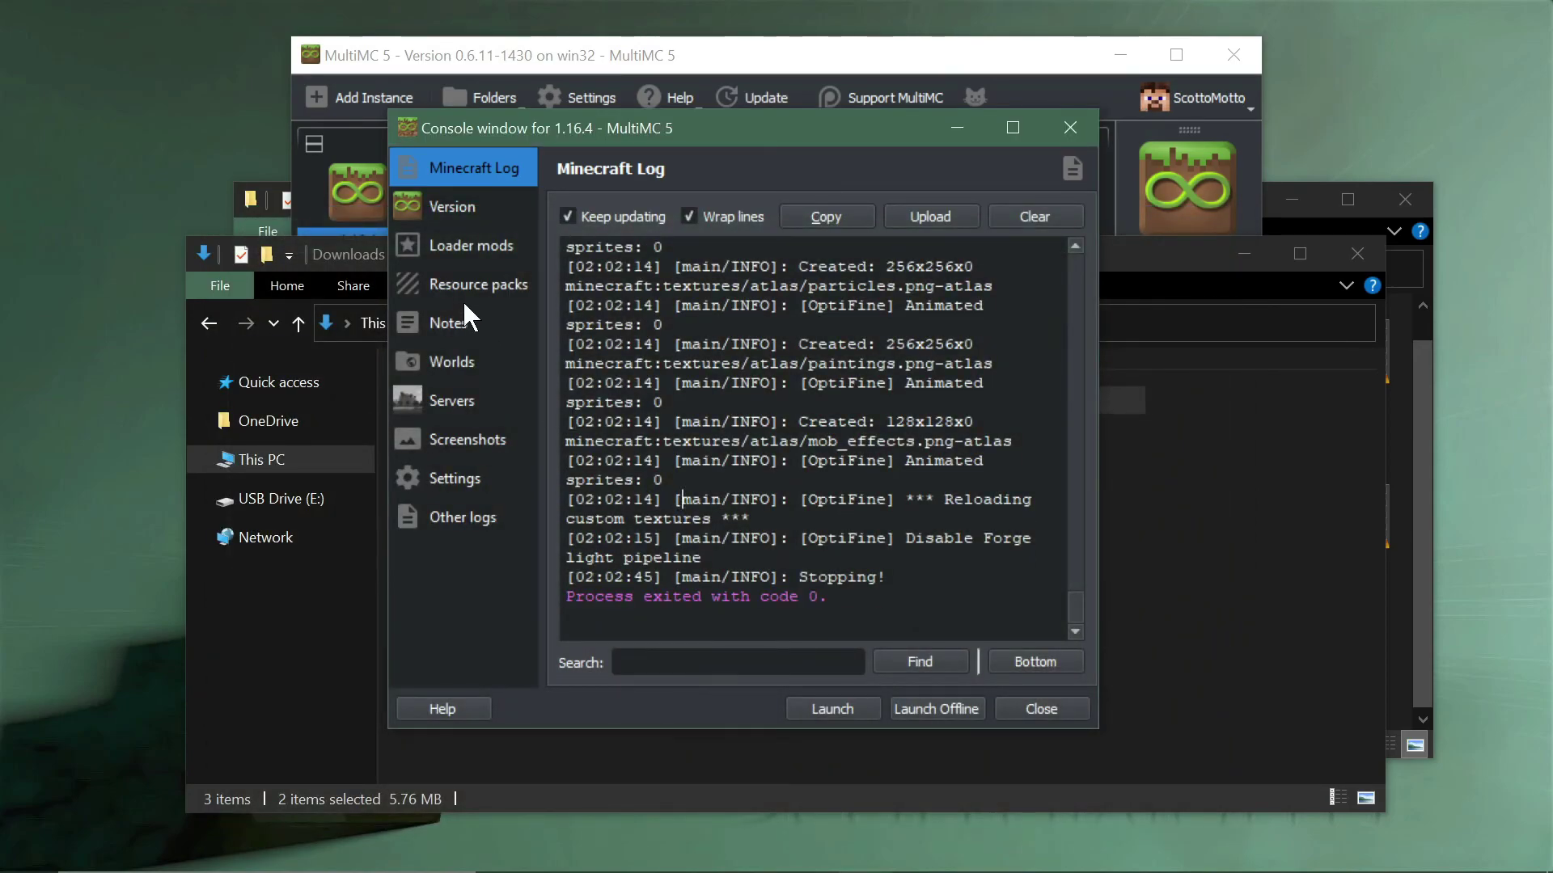
pyautogui.click(460, 247)
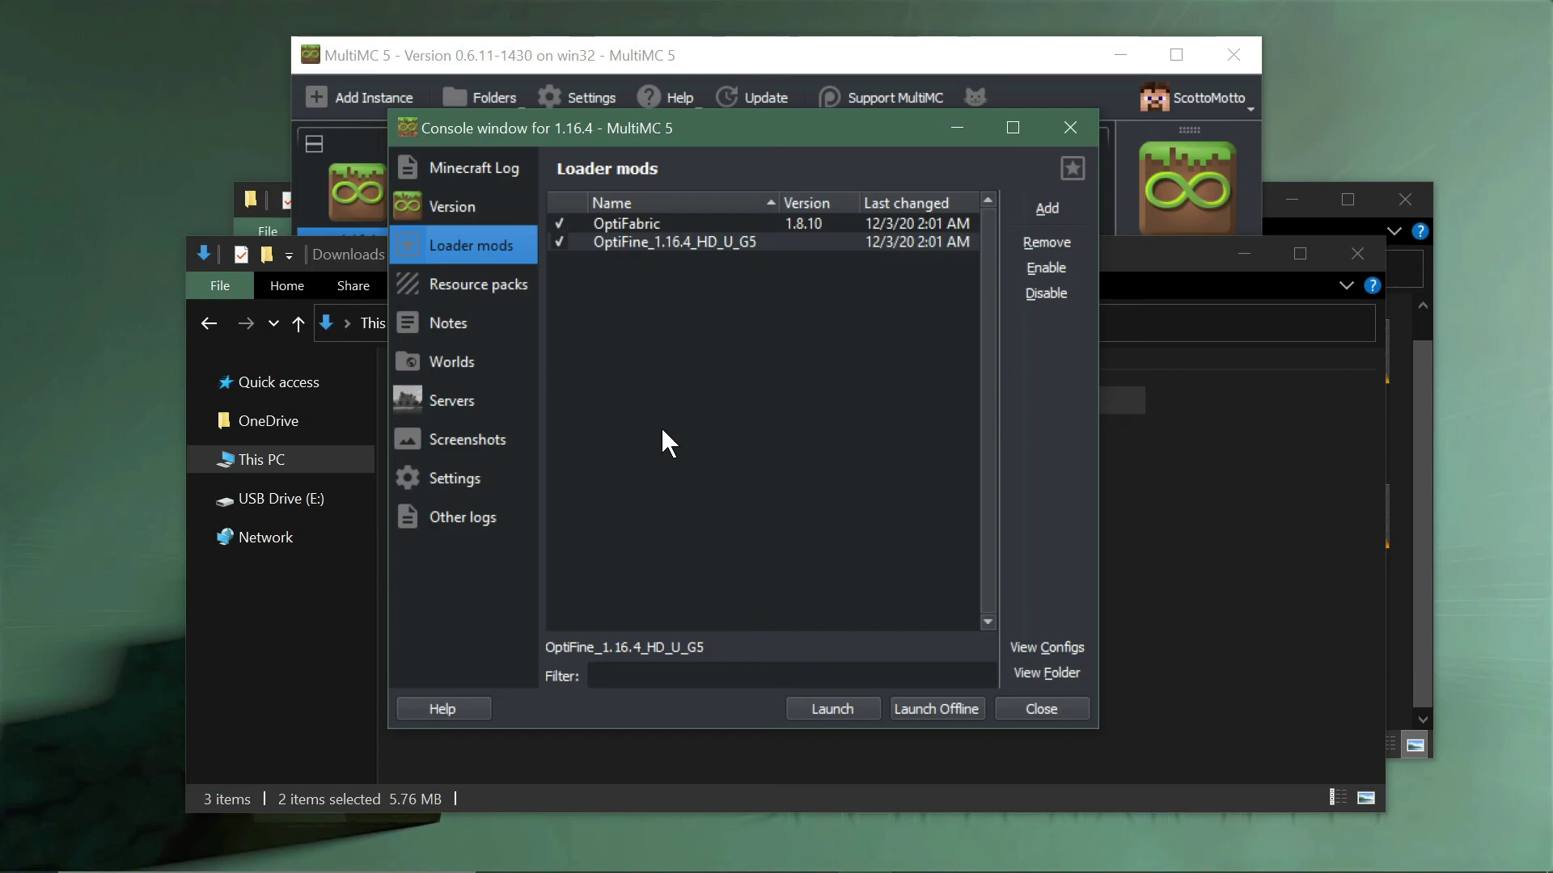